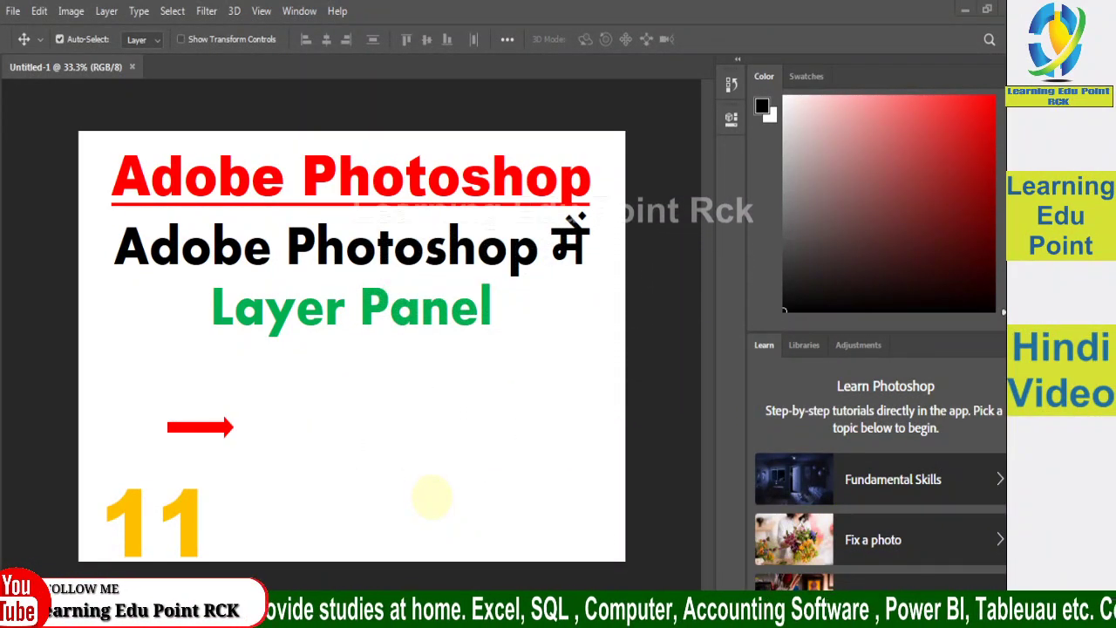
# Step: Cycle through the open windows with Alt+Tab until Adobe Photoshop is in front
pyautogui.hotkey('alt', 'Tab')
pyautogui.hotkey('alt', 'Tab')
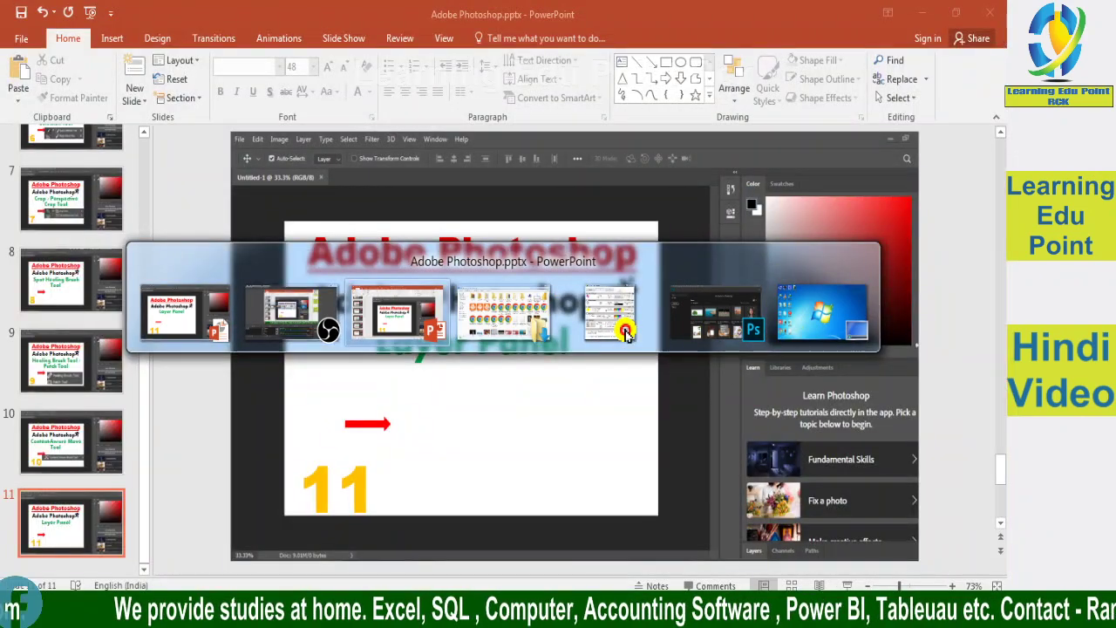
pyautogui.hotkey('alt', 'Tab')
pyautogui.hotkey('alt', 'Tab')
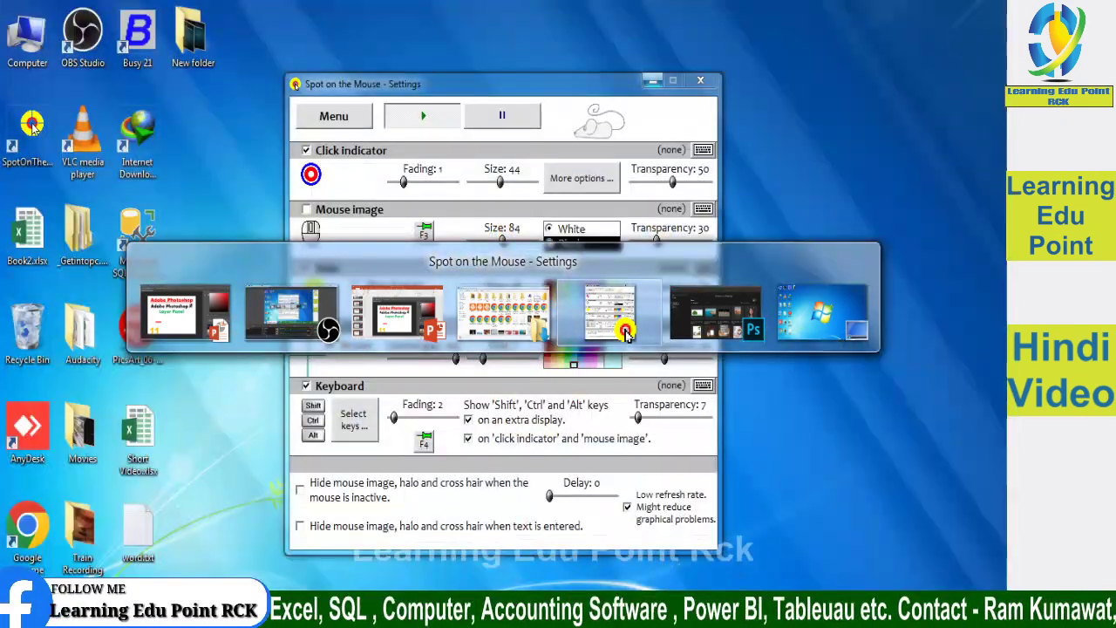
pyautogui.hotkey('alt', 'Tab')
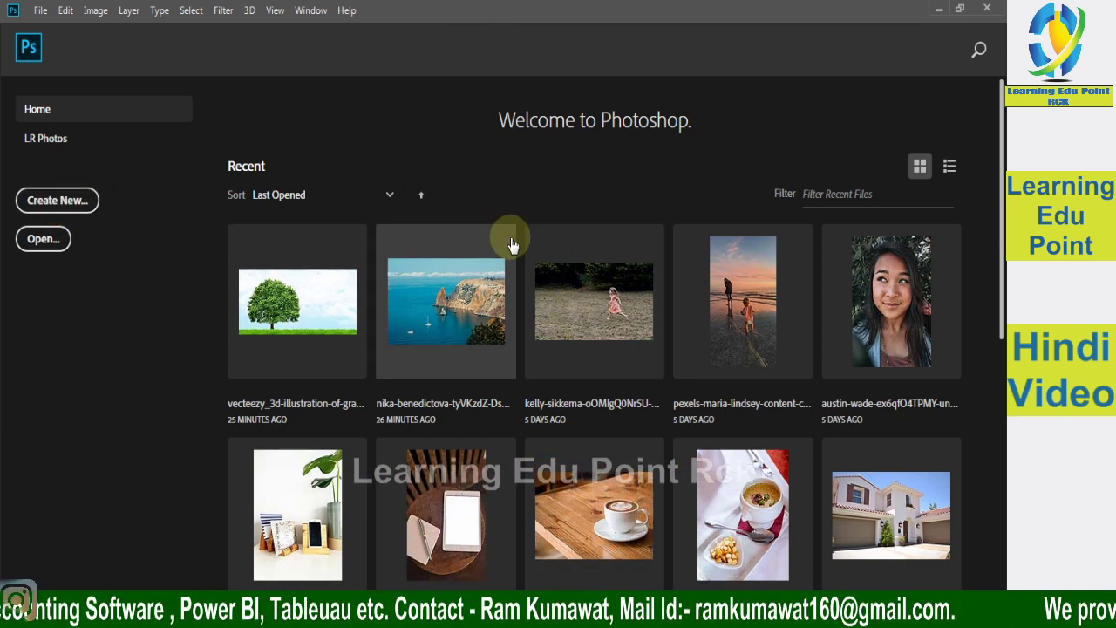
# Step: Create a blank white document using the Photo tab's Default Photoshop Size (7 × 5 in, 300 ppi)
pyautogui.hotkey('ctrl', 'n')
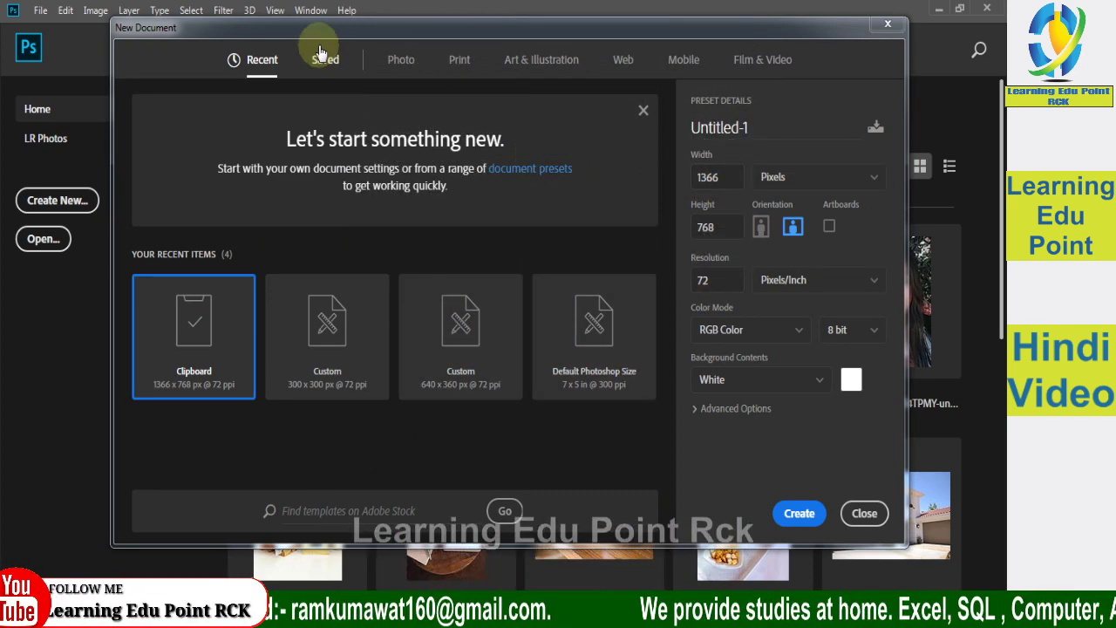
pyautogui.click(335, 68)
pyautogui.click(406, 65)
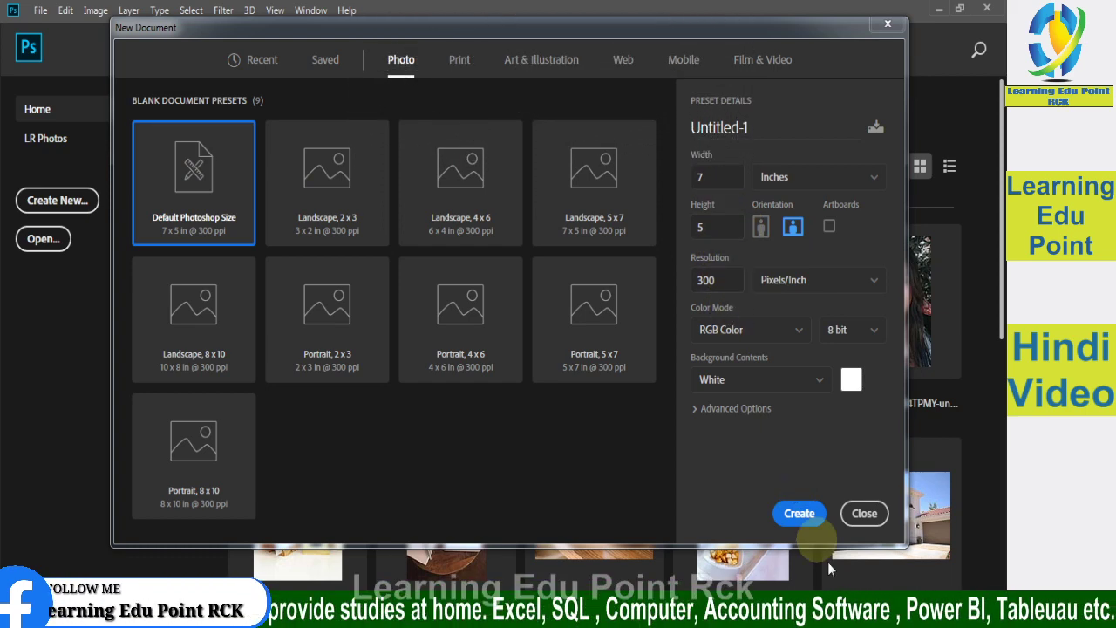
pyautogui.click(798, 514)
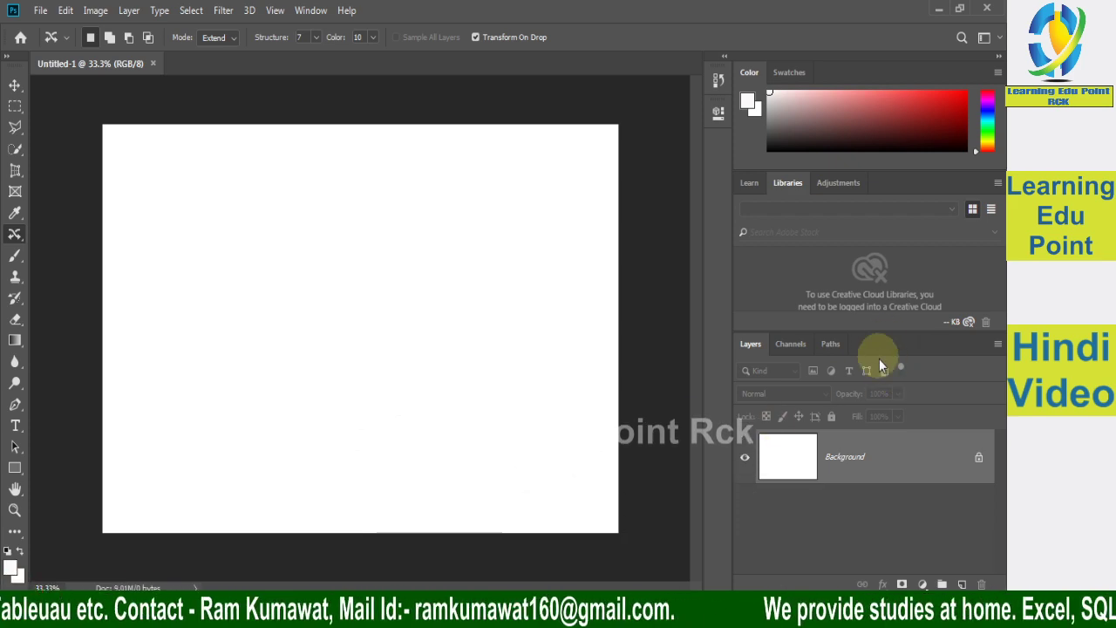
# Step: Float and close the Layers panel, restore it from the Window menu, and reposition it
pyautogui.moveTo(876, 350); pyautogui.dragTo(357, 180)
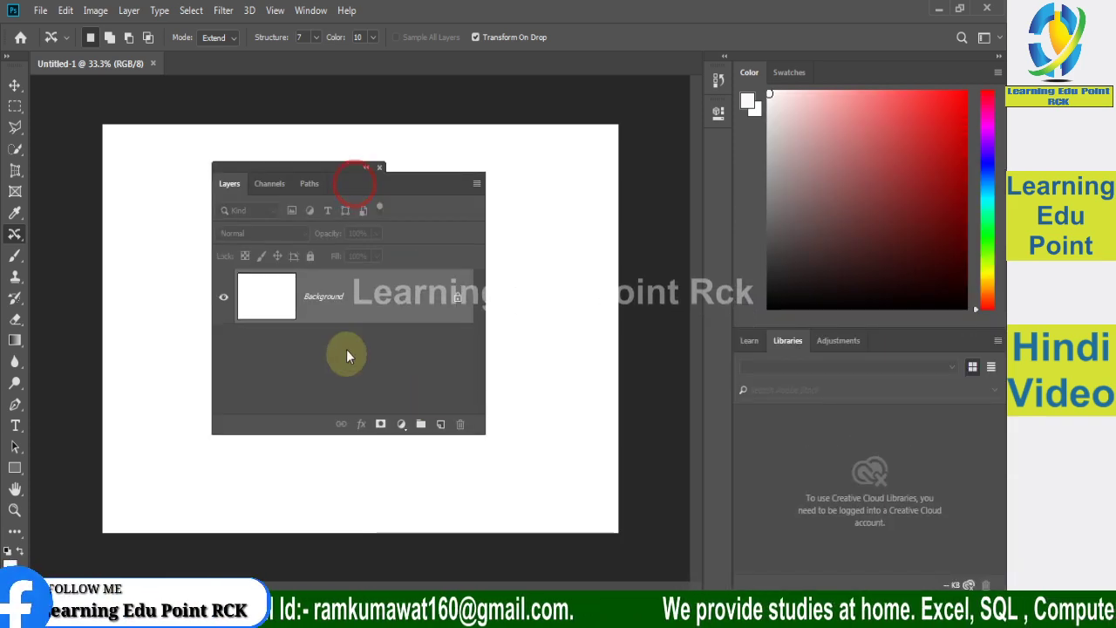
pyautogui.click(378, 169)
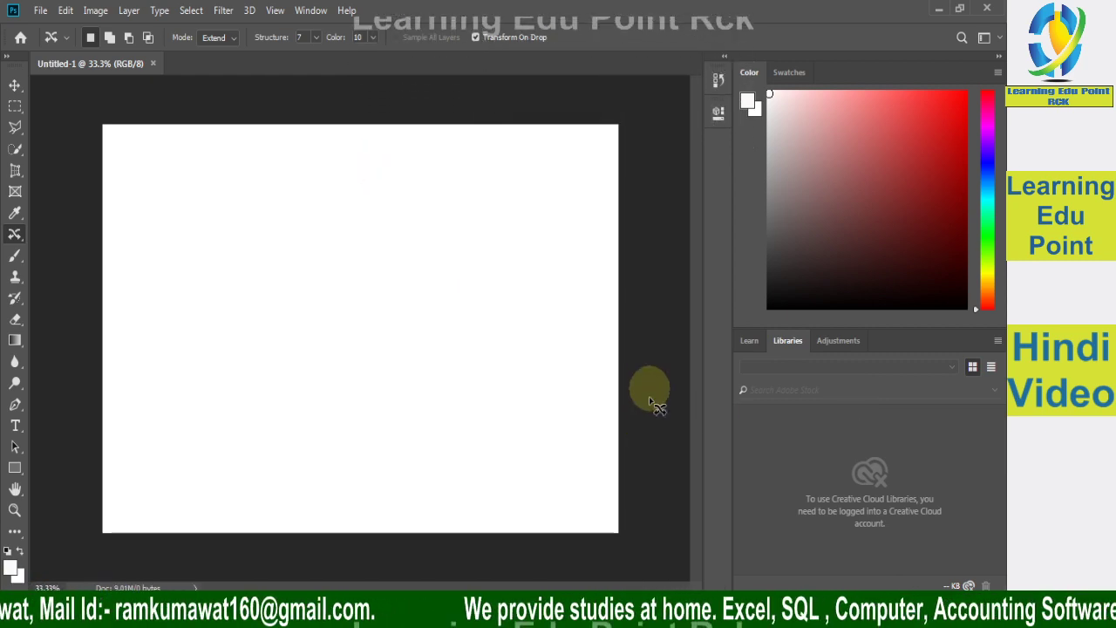
pyautogui.click(312, 11)
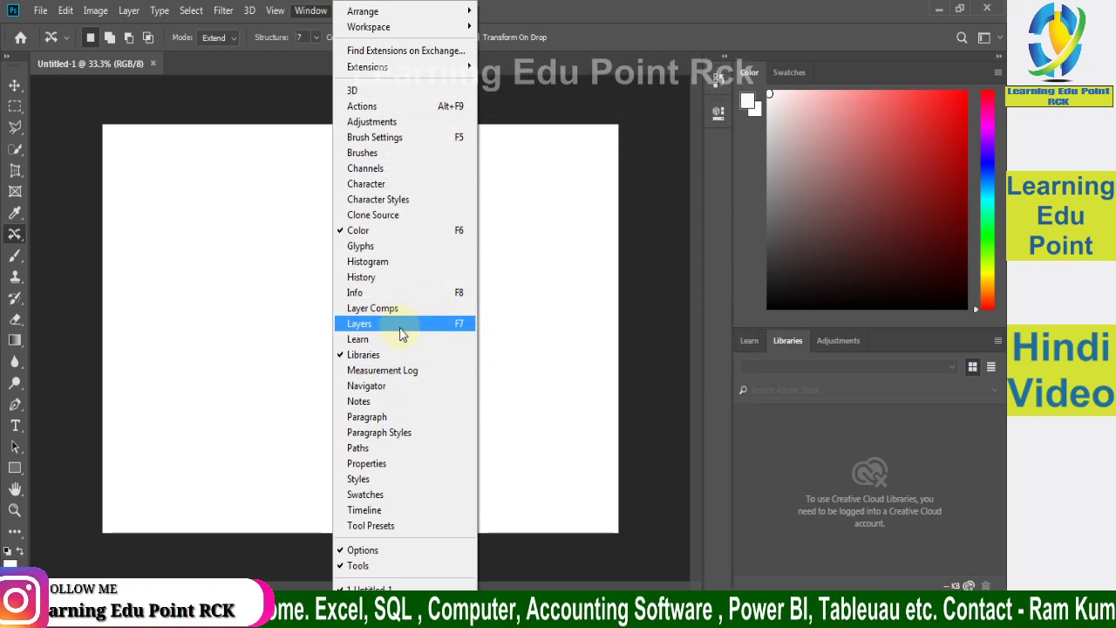
pyautogui.click(400, 327)
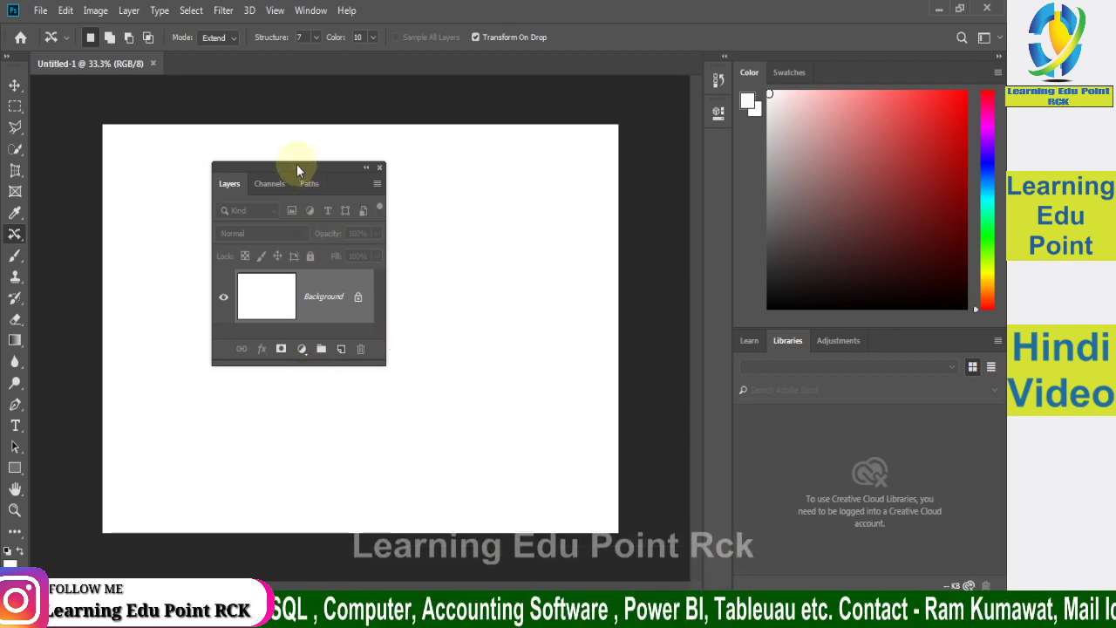
pyautogui.moveTo(296, 169)
pyautogui.mouseDown()
pyautogui.moveTo(745, 407)
pyautogui.moveTo(827, 358)
pyautogui.mouseUp()
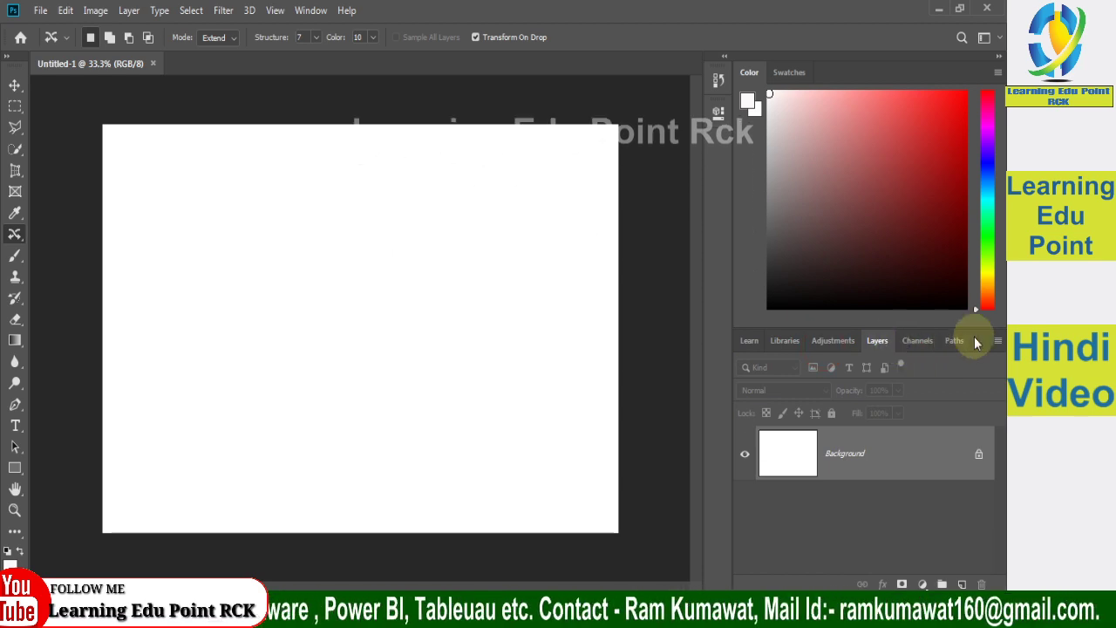
pyautogui.moveTo(878, 340)
pyautogui.mouseDown()
pyautogui.moveTo(783, 393)
pyautogui.moveTo(771, 377)
pyautogui.mouseUp()
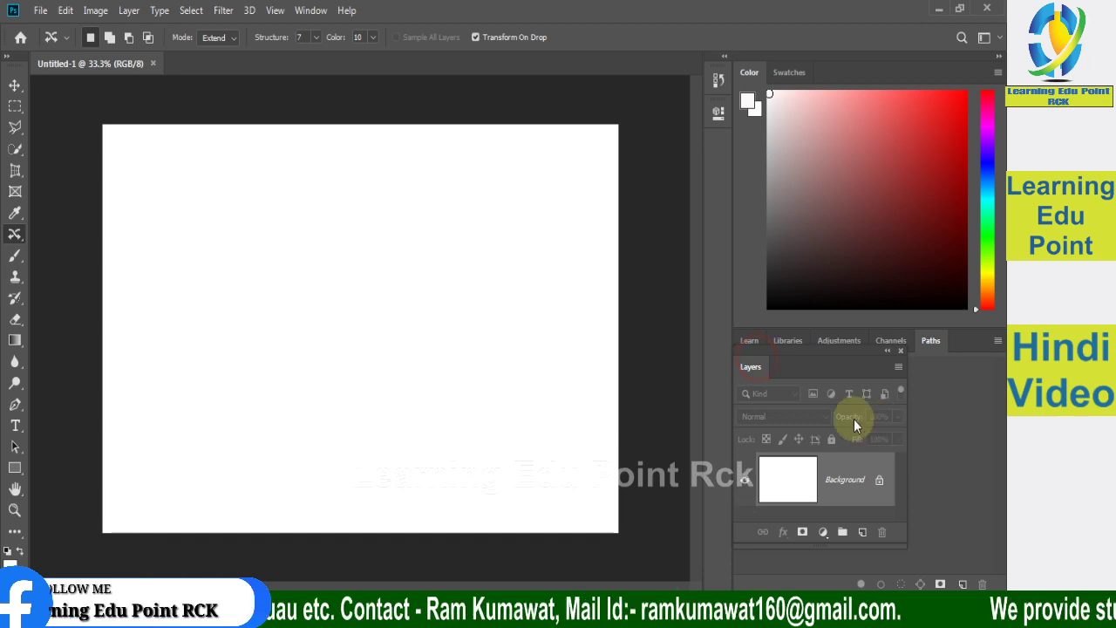
pyautogui.moveTo(821, 372)
pyautogui.mouseDown()
pyautogui.moveTo(905, 365)
pyautogui.moveTo(898, 349)
pyautogui.mouseUp()
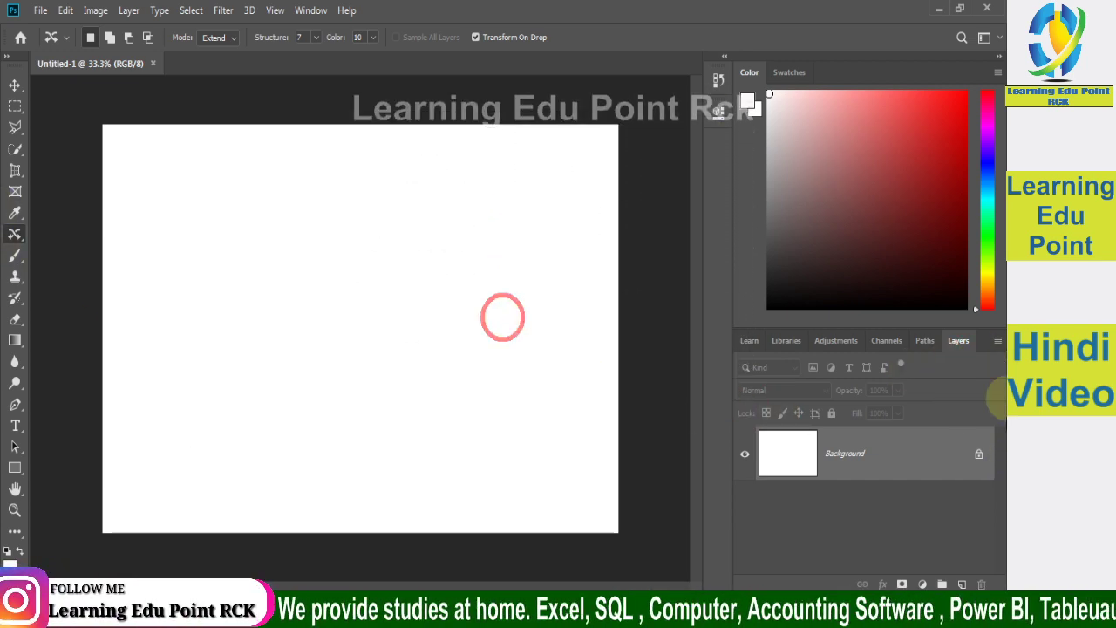
# Step: Close the Layers panel, the Learn/Libraries/Paths group, the Color panel and the toolbar
pyautogui.moveTo(958, 340); pyautogui.dragTo(495, 294)
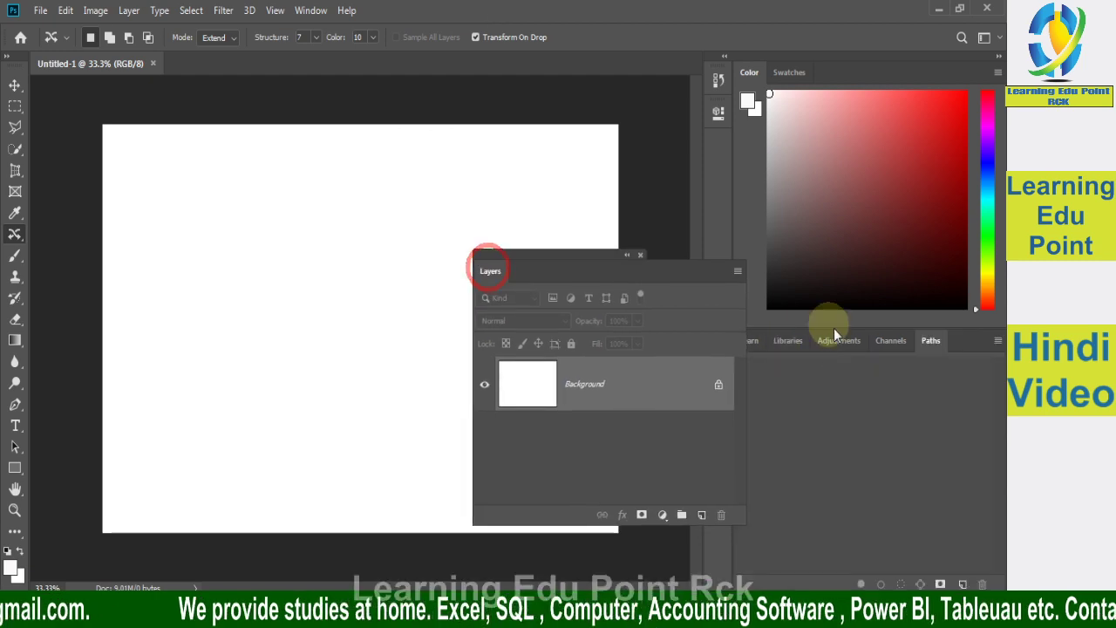
pyautogui.click(645, 255)
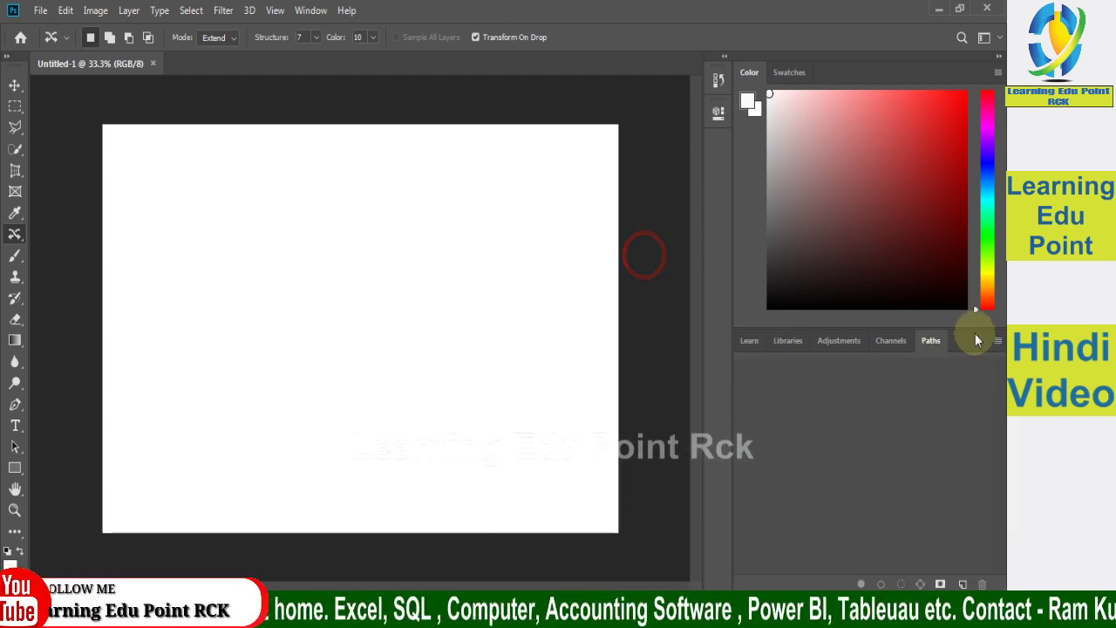
pyautogui.moveTo(975, 340); pyautogui.dragTo(358, 112)
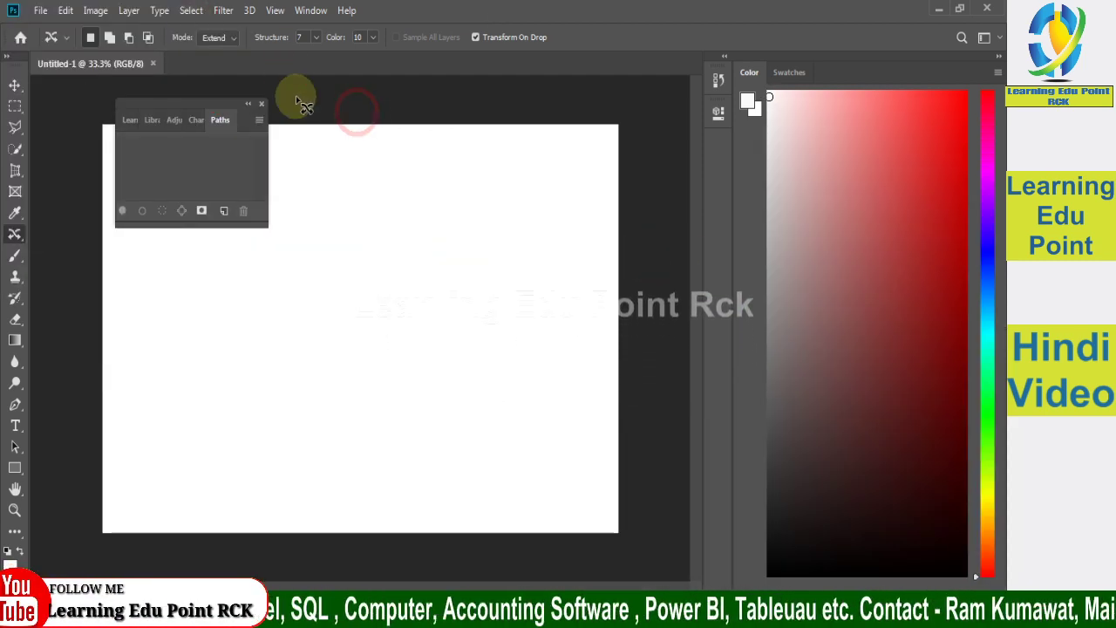
pyautogui.click(263, 103)
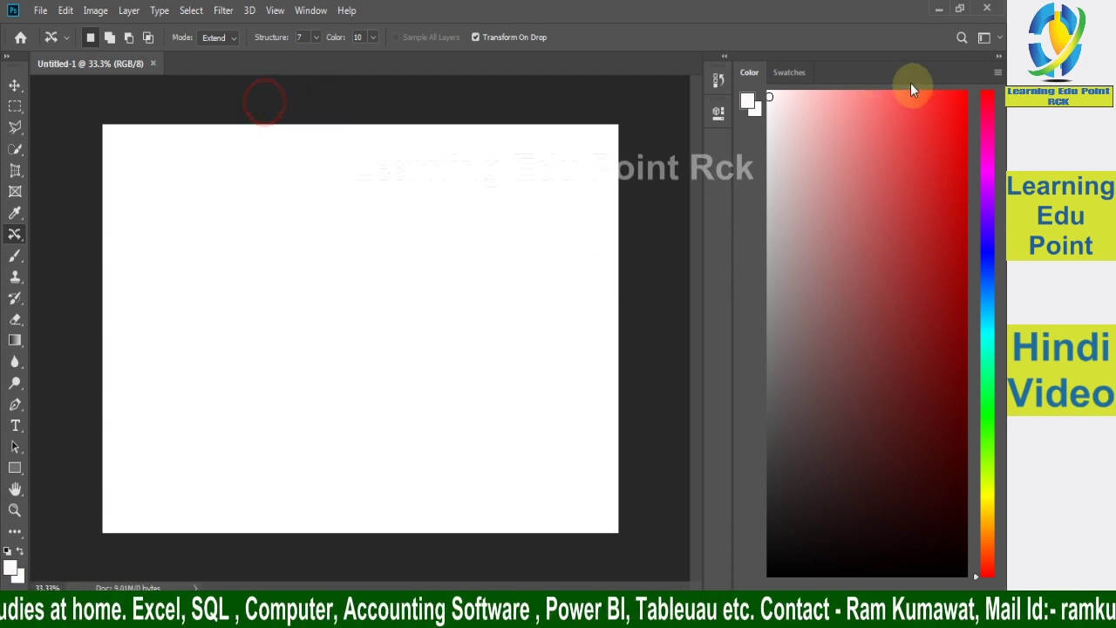
pyautogui.moveTo(910, 84)
pyautogui.mouseDown()
pyautogui.moveTo(428, 182)
pyautogui.moveTo(314, 167)
pyautogui.mouseUp()
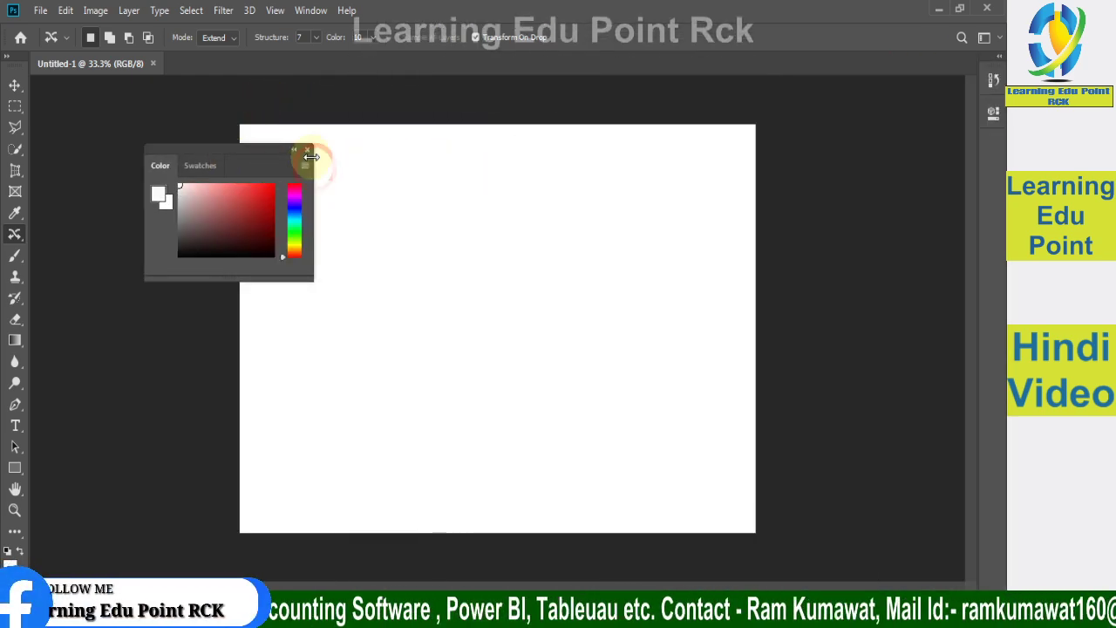
pyautogui.click(306, 150)
pyautogui.moveTo(14, 73)
pyautogui.mouseDown()
pyautogui.moveTo(155, 149)
pyautogui.moveTo(554, 166)
pyautogui.mouseUp()
pyautogui.click(556, 150)
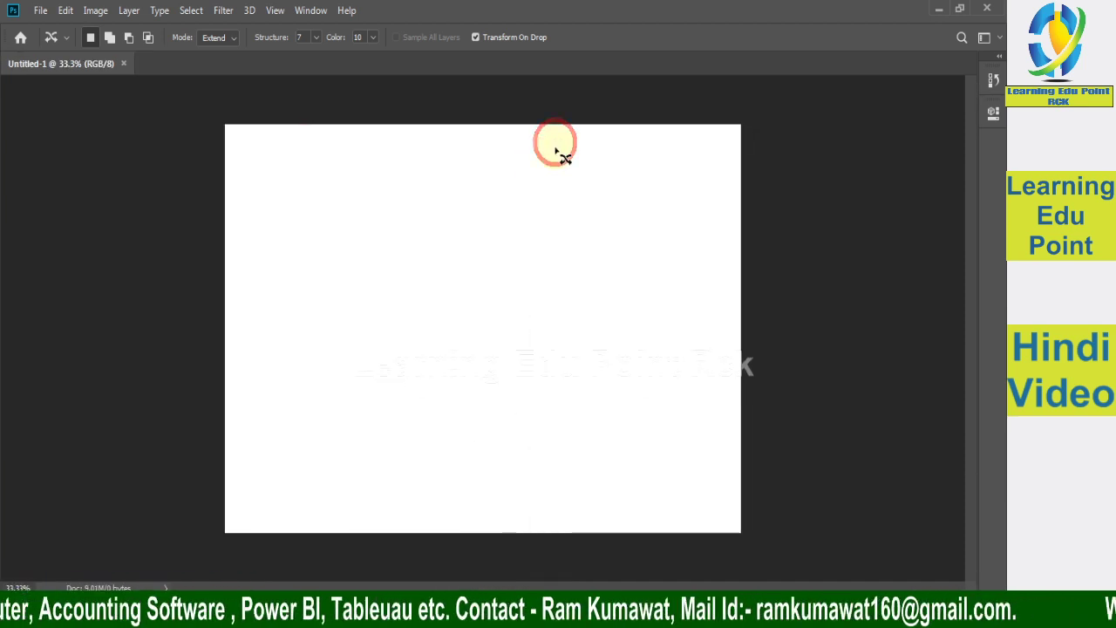
pyautogui.click(312, 10)
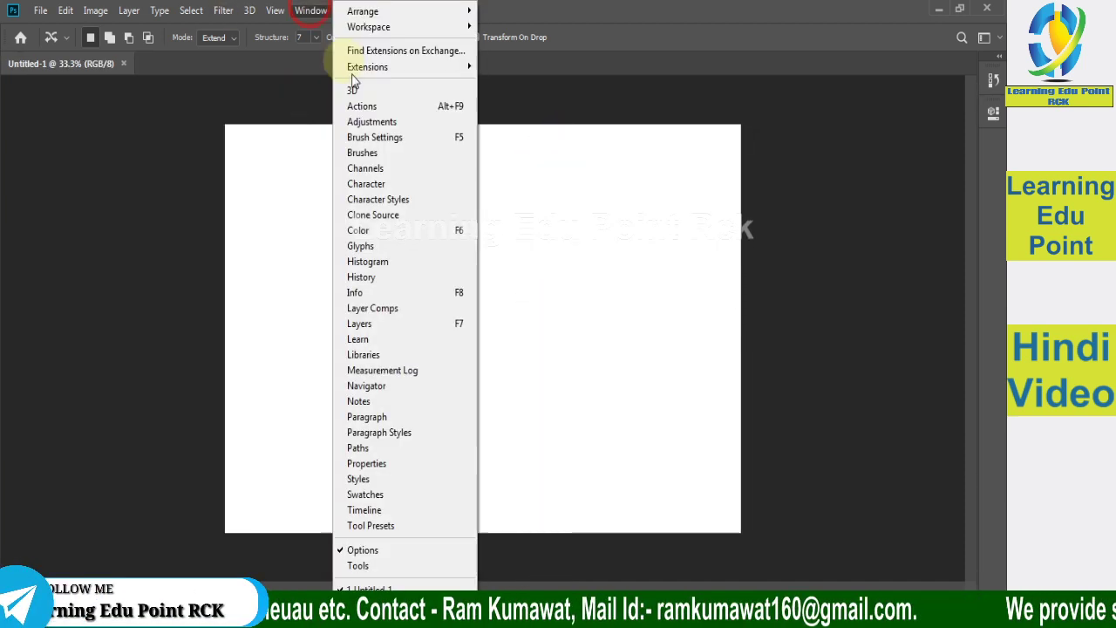
pyautogui.moveTo(369, 26)
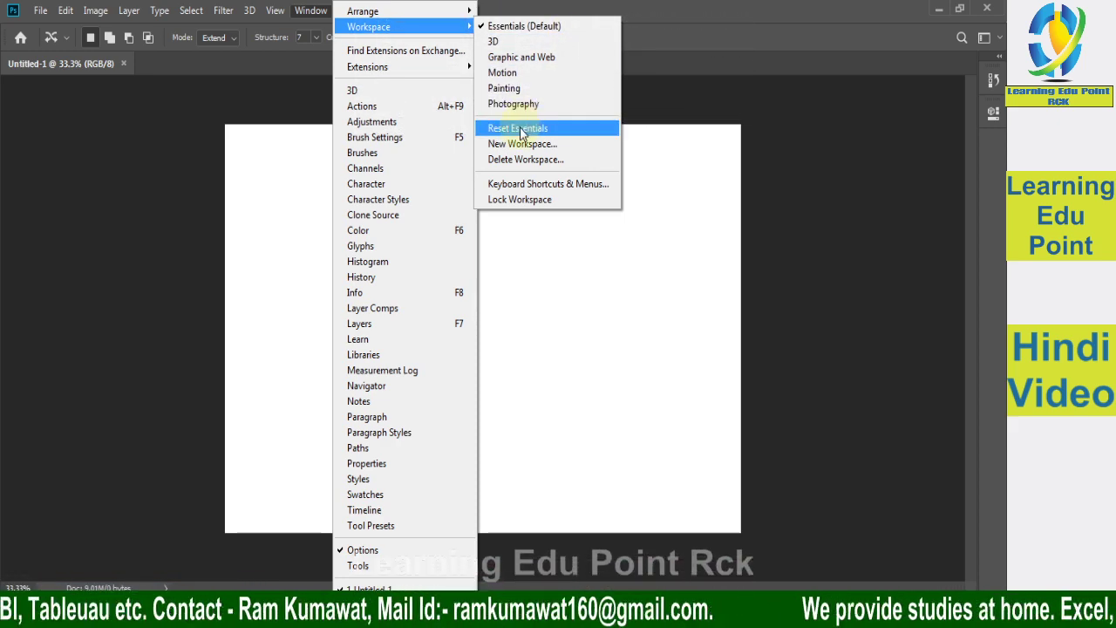
# Step: Reset to Essentials, shorten the Color panel, show Libraries and make Layers taller
pyautogui.click(518, 128)
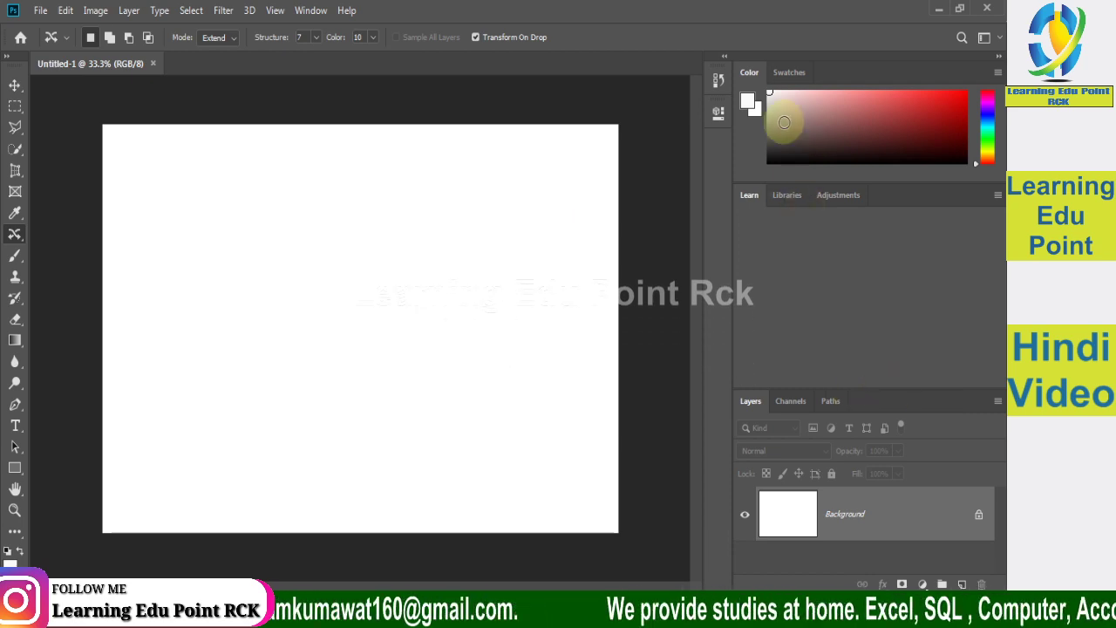
pyautogui.click(881, 287)
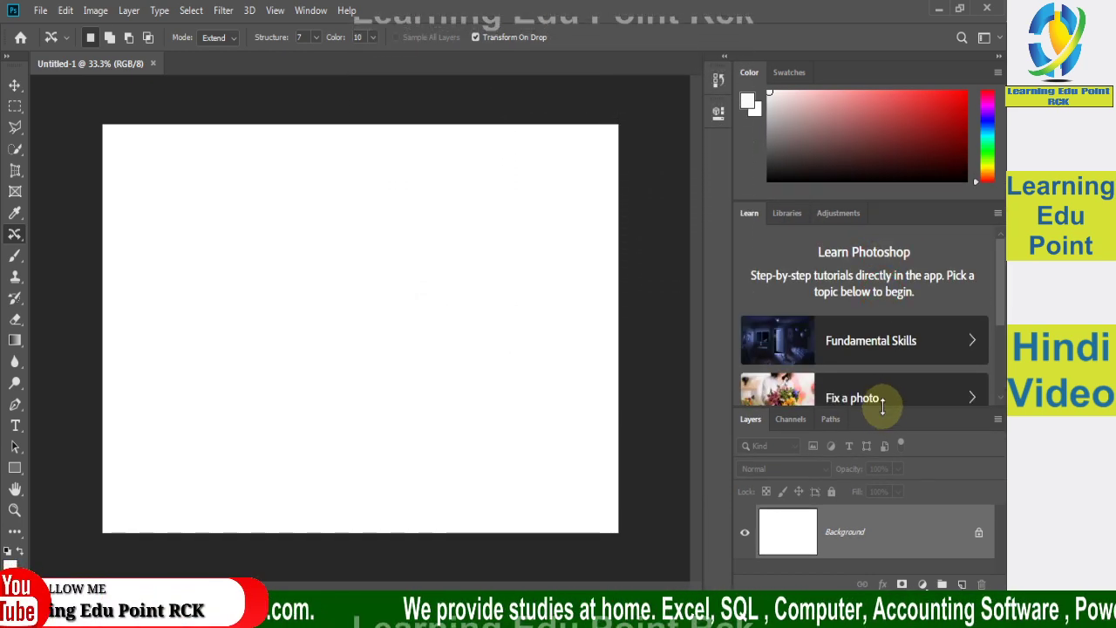
pyautogui.moveTo(880, 408); pyautogui.dragTo(860, 273)
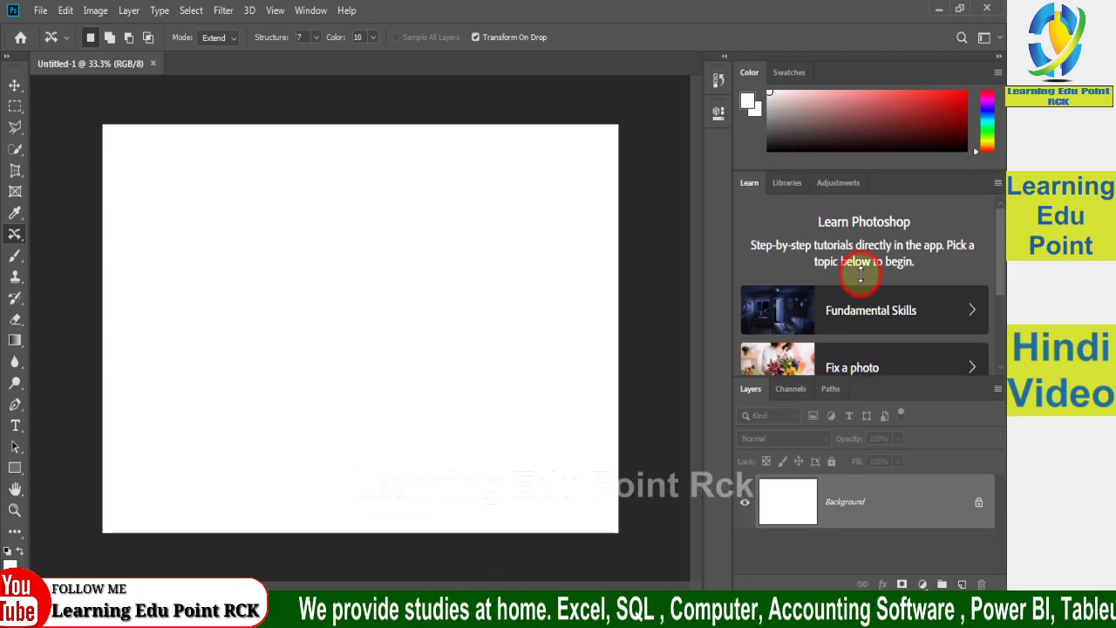
pyautogui.click(891, 383)
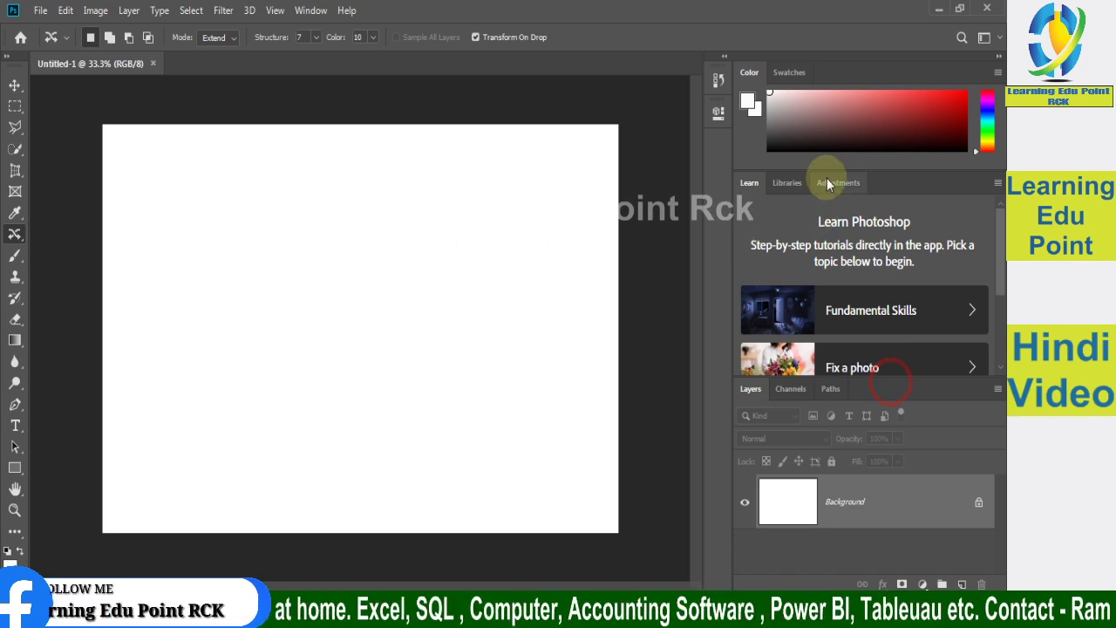
pyautogui.click(787, 186)
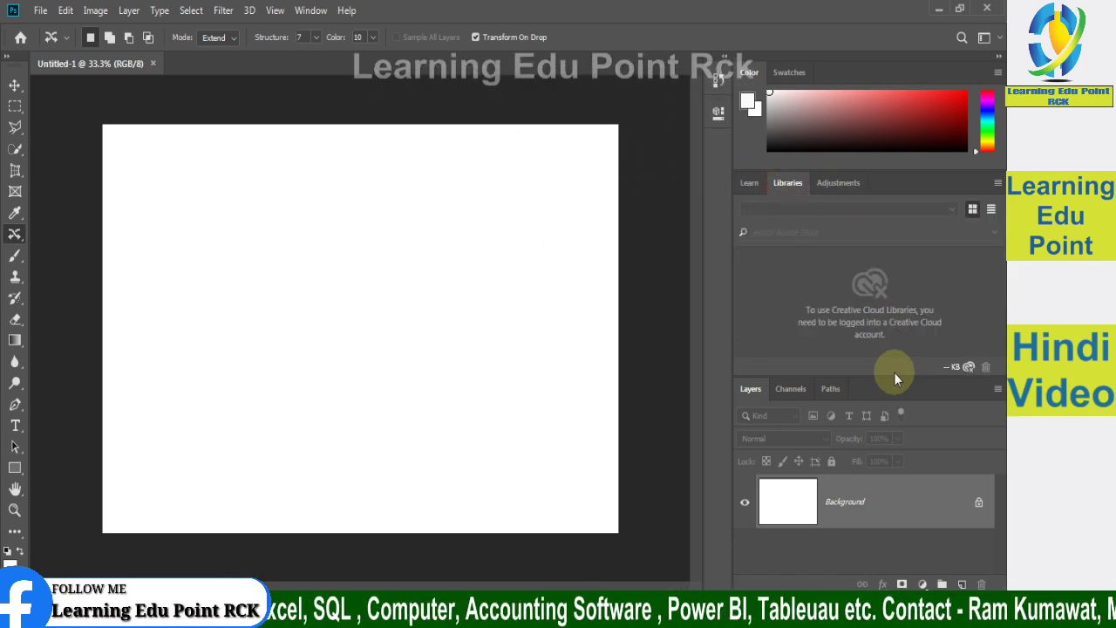
pyautogui.moveTo(896, 377); pyautogui.dragTo(881, 269)
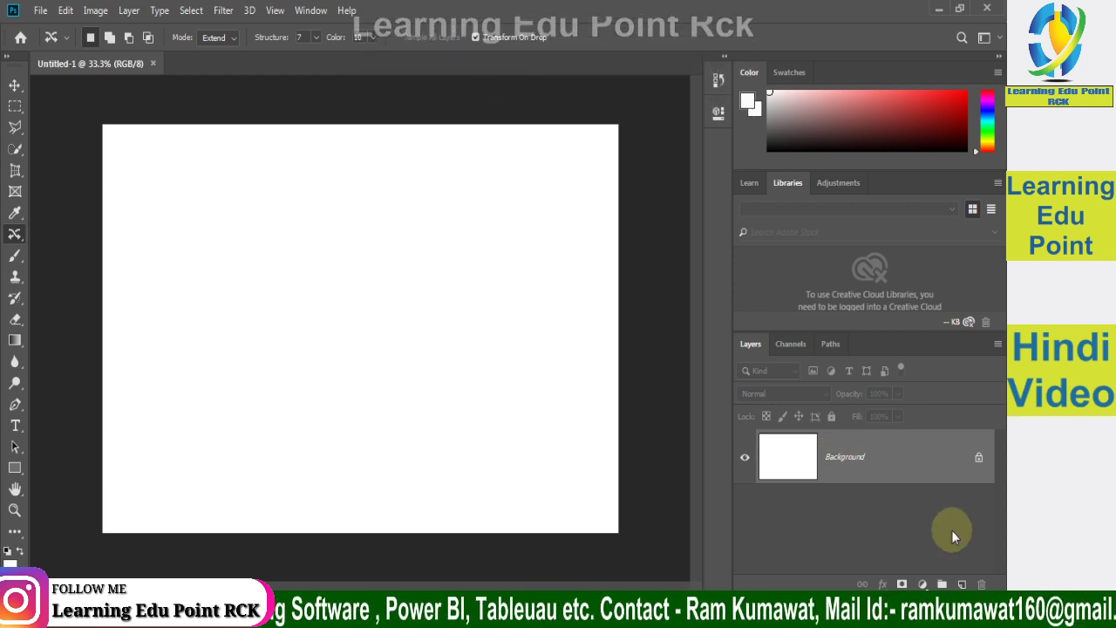
# Step: Try converting Background into Layer 0 several ways, undoing each to keep it locked
pyautogui.doubleClick(866, 461)
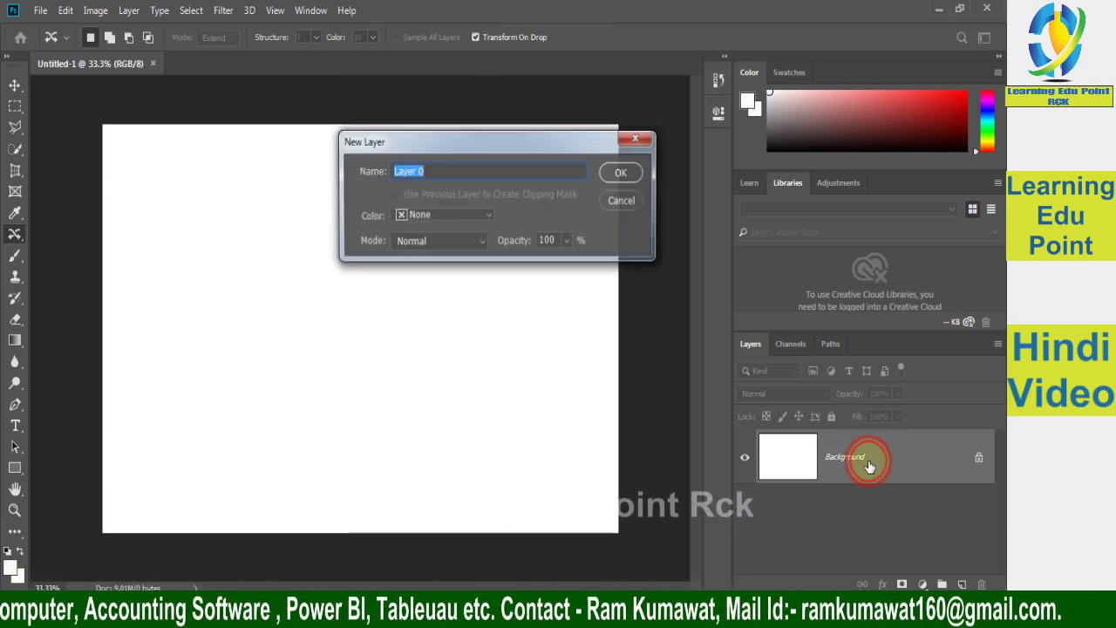
pyautogui.click(622, 172)
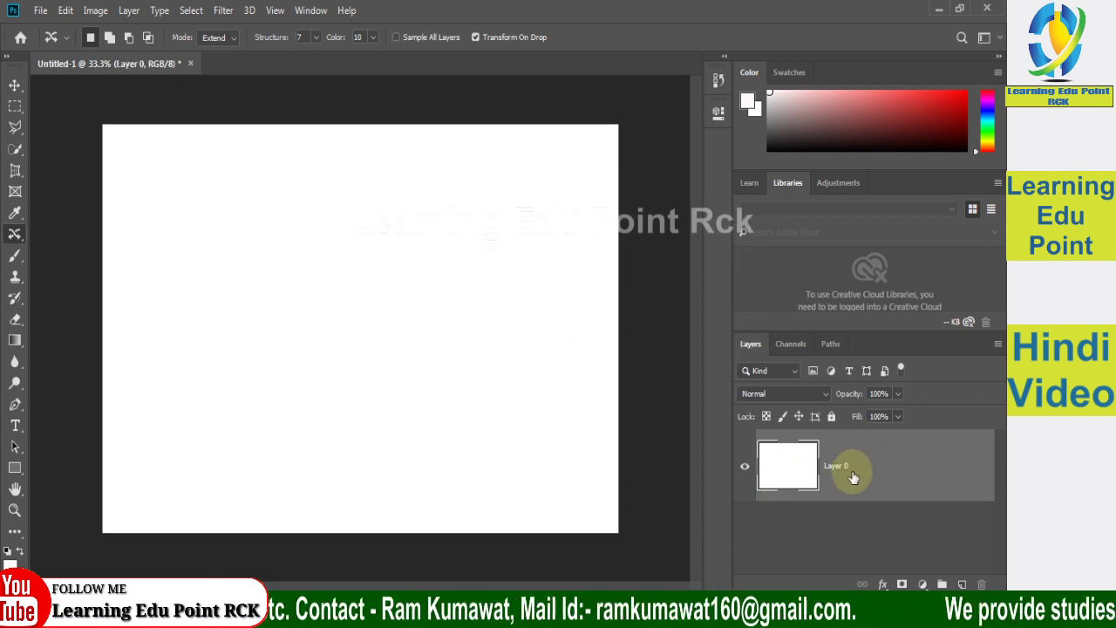
pyautogui.hotkey('ctrl', 'z')
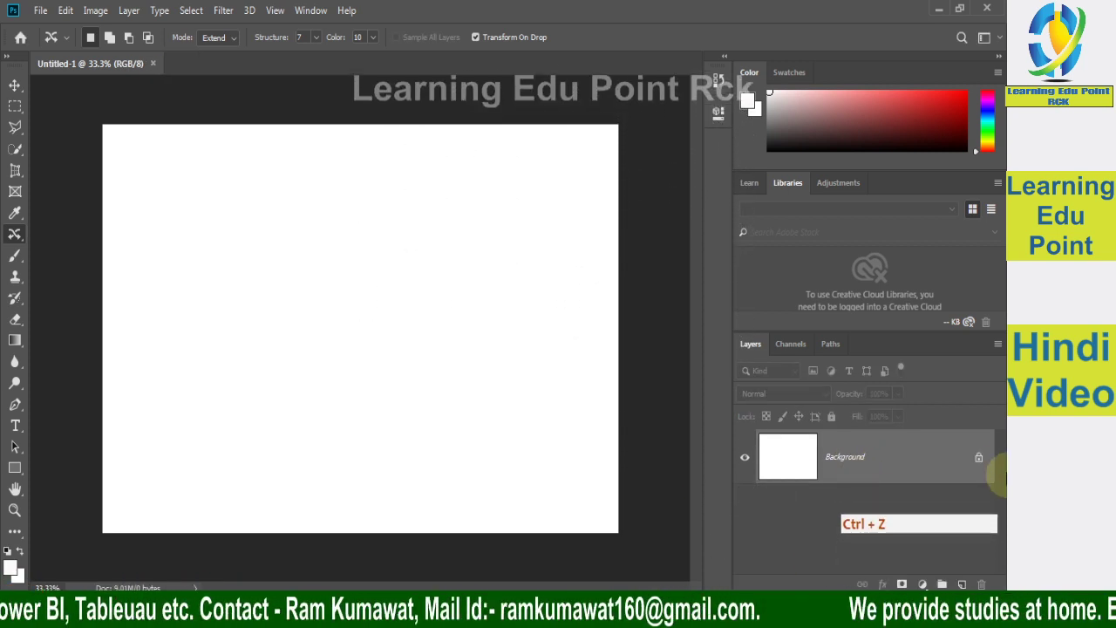
pyautogui.click(979, 460)
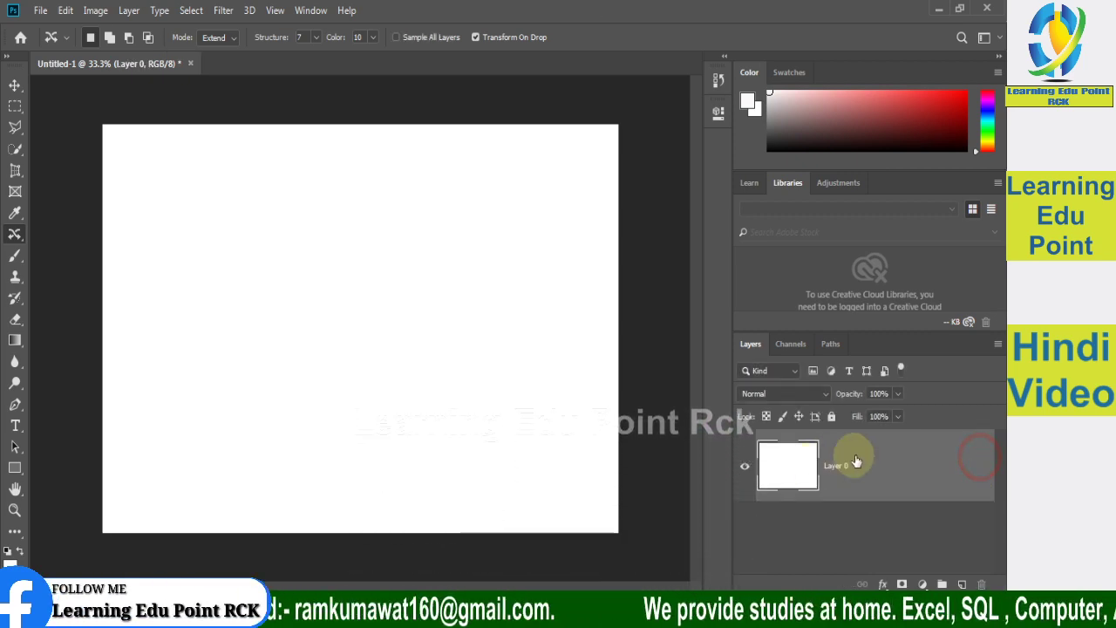
pyautogui.hotkey('ctrl', 'z')
pyautogui.hotkey('ctrl', 'z')
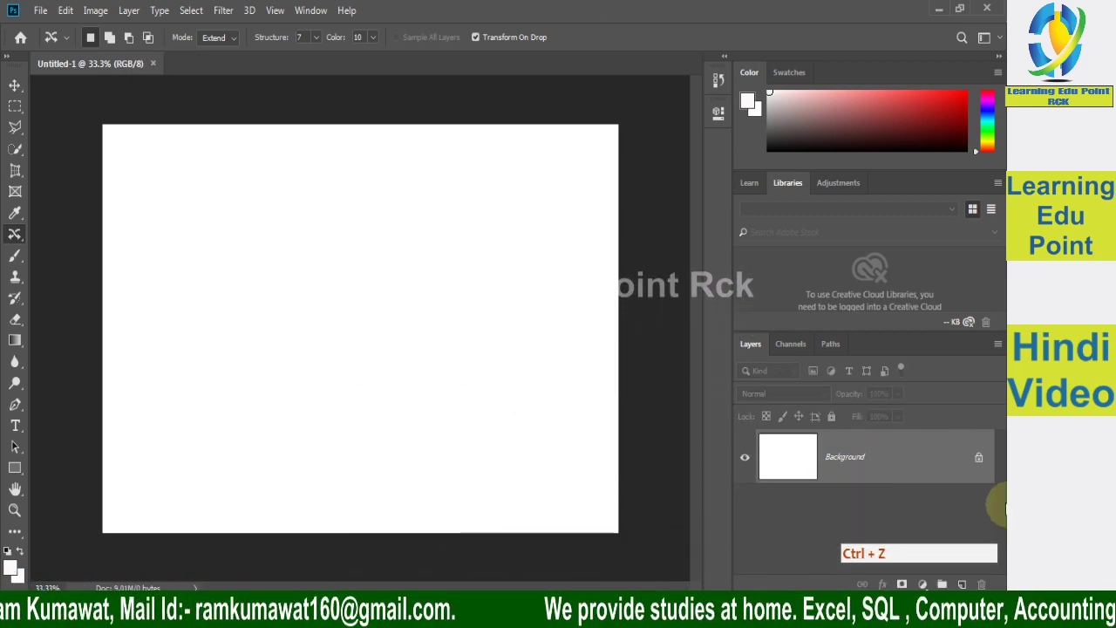
pyautogui.click(986, 577)
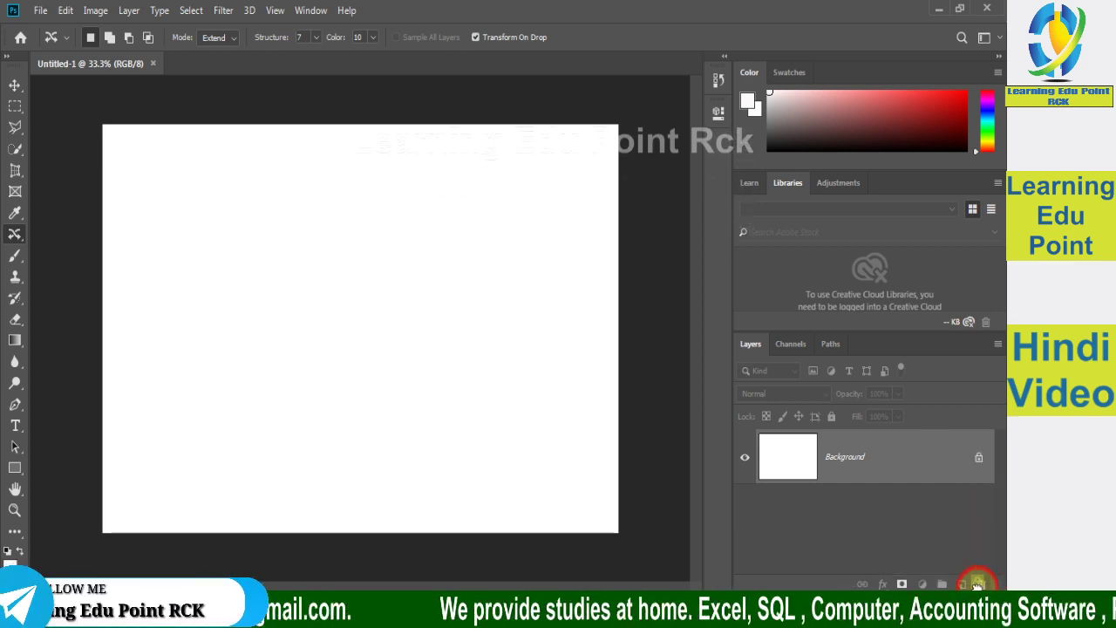
pyautogui.click(980, 583)
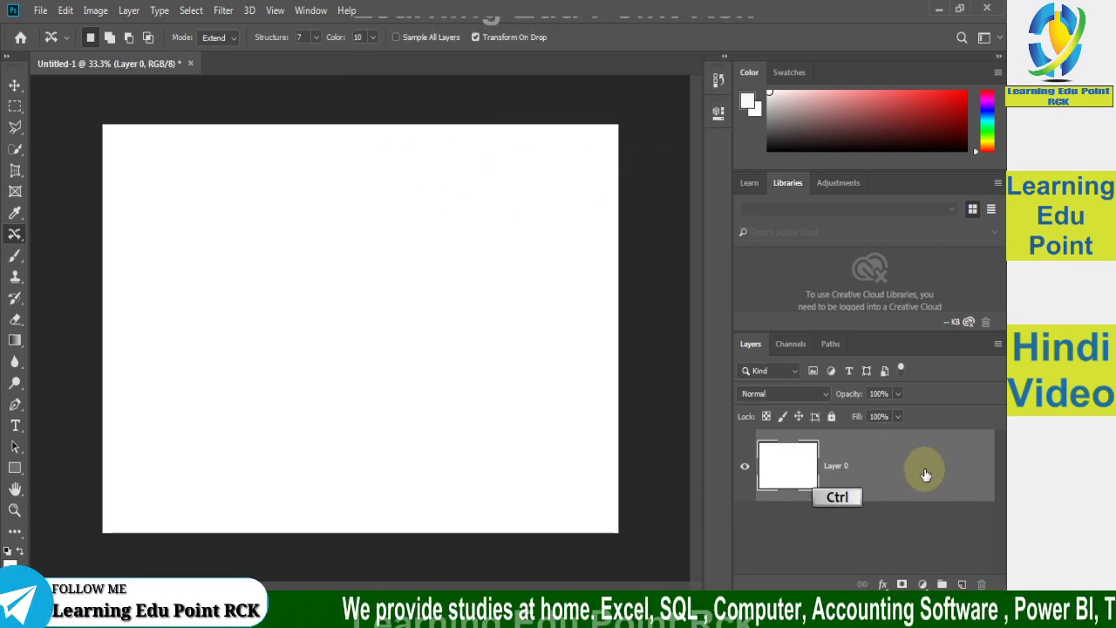
pyautogui.hotkey('ctrl', 'z')
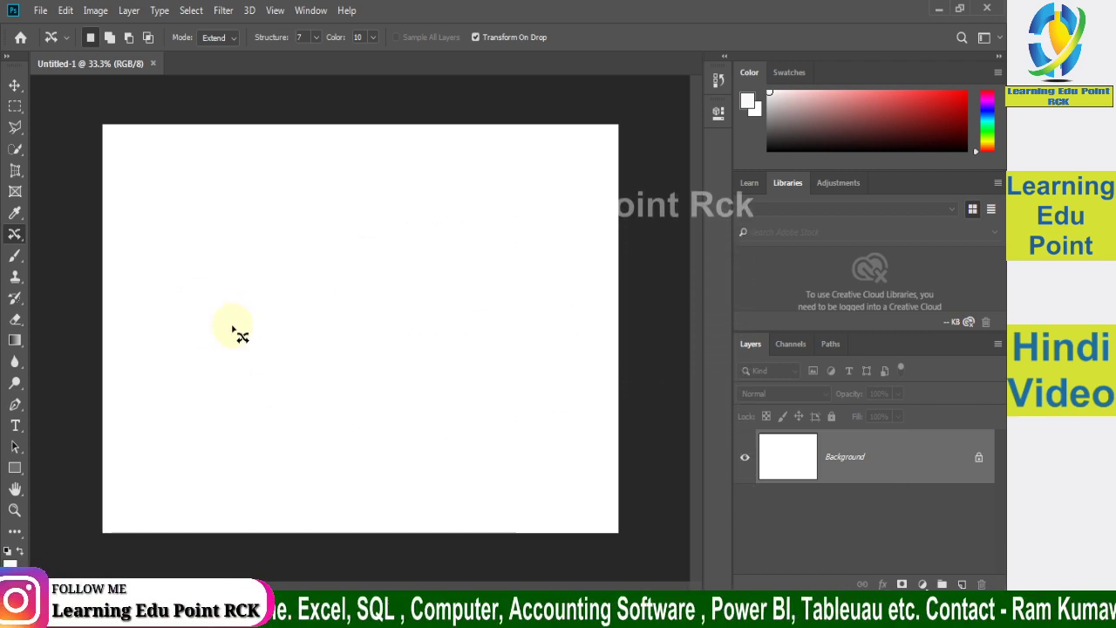
pyautogui.click(15, 85)
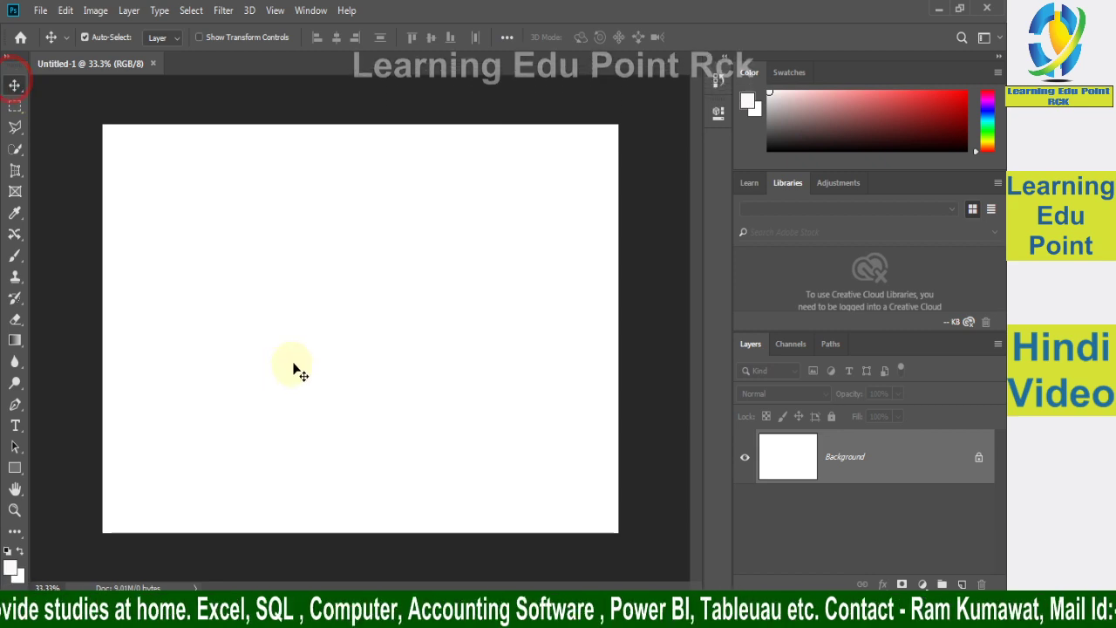
pyautogui.moveTo(229, 313); pyautogui.dragTo(341, 305)
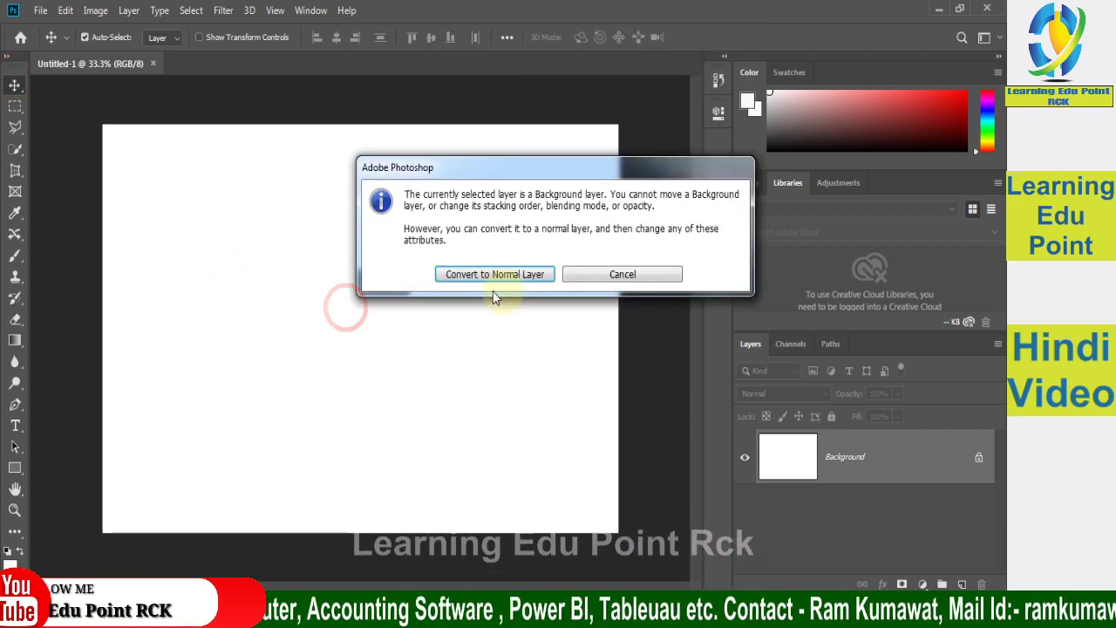
pyautogui.click(472, 273)
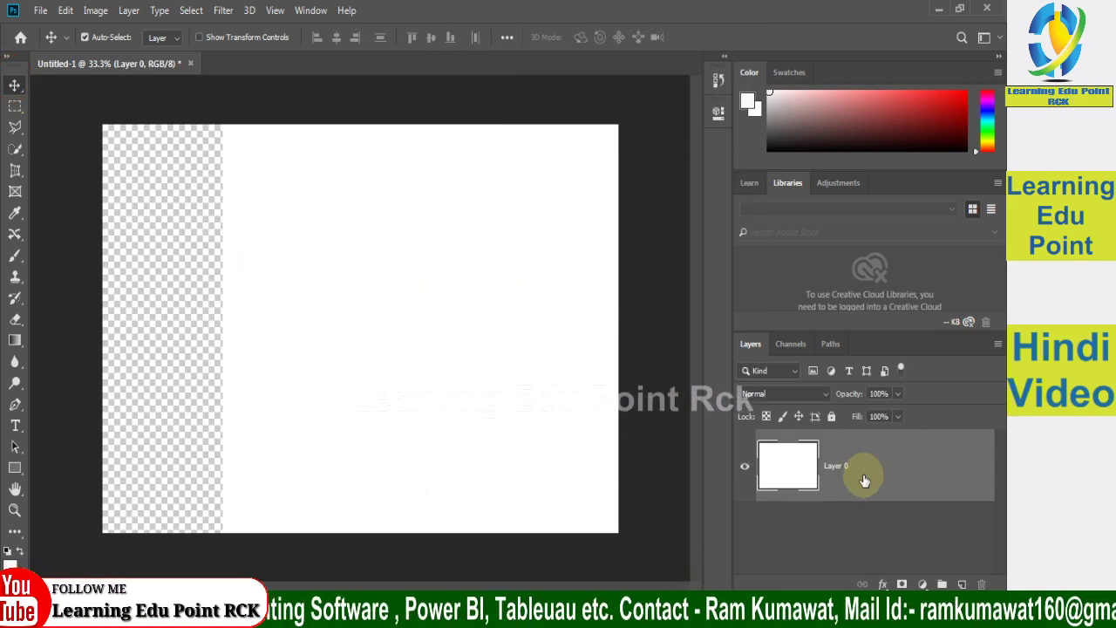
pyautogui.hotkey('ctrl', 'z')
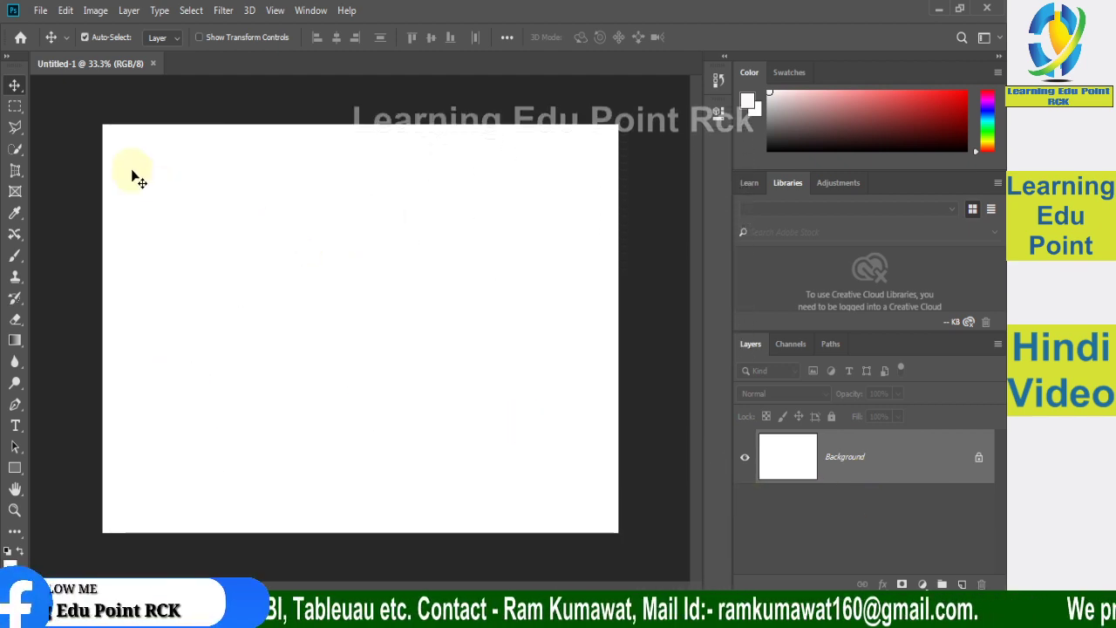
# Step: Add a transparent Layer 1 through Layer > New > Layer with default settings
pyautogui.click(128, 10)
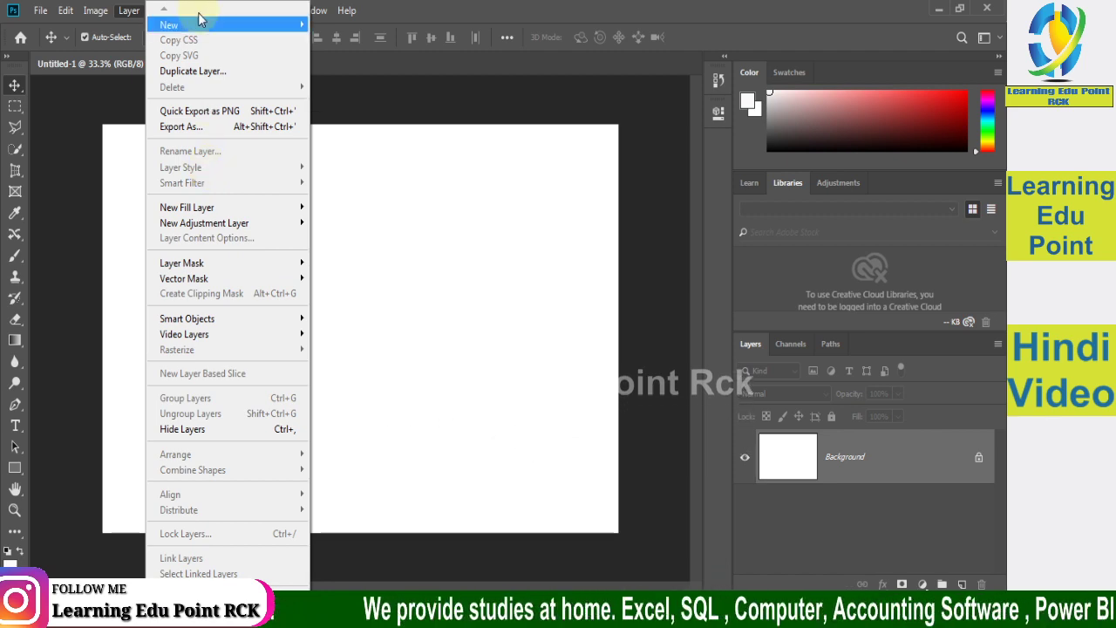
pyautogui.moveTo(226, 25)
pyautogui.click(374, 25)
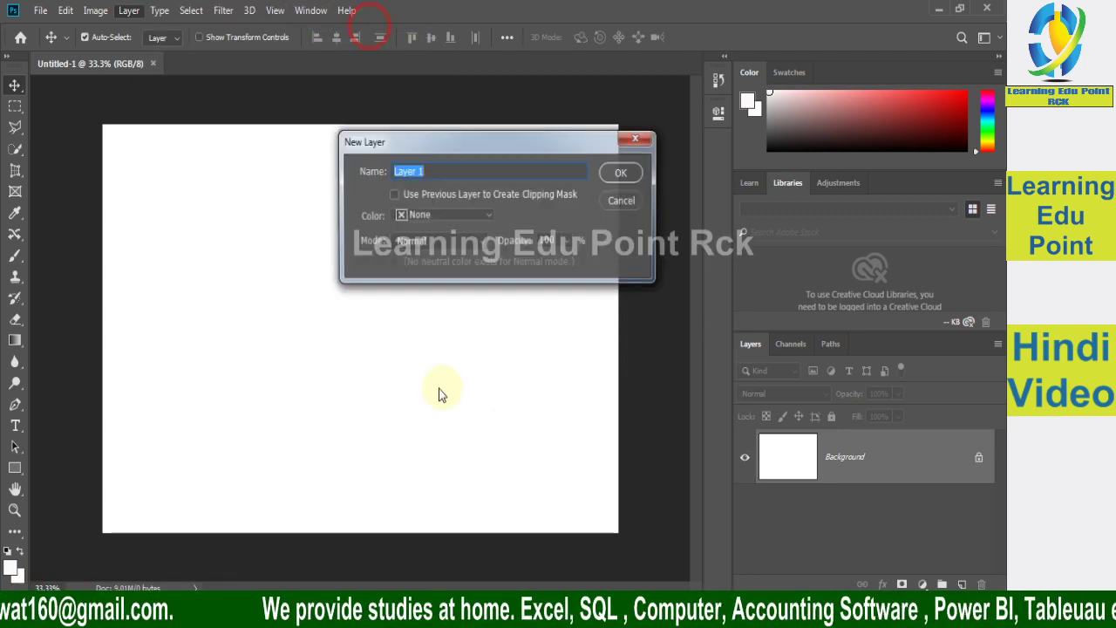
pyautogui.click(611, 173)
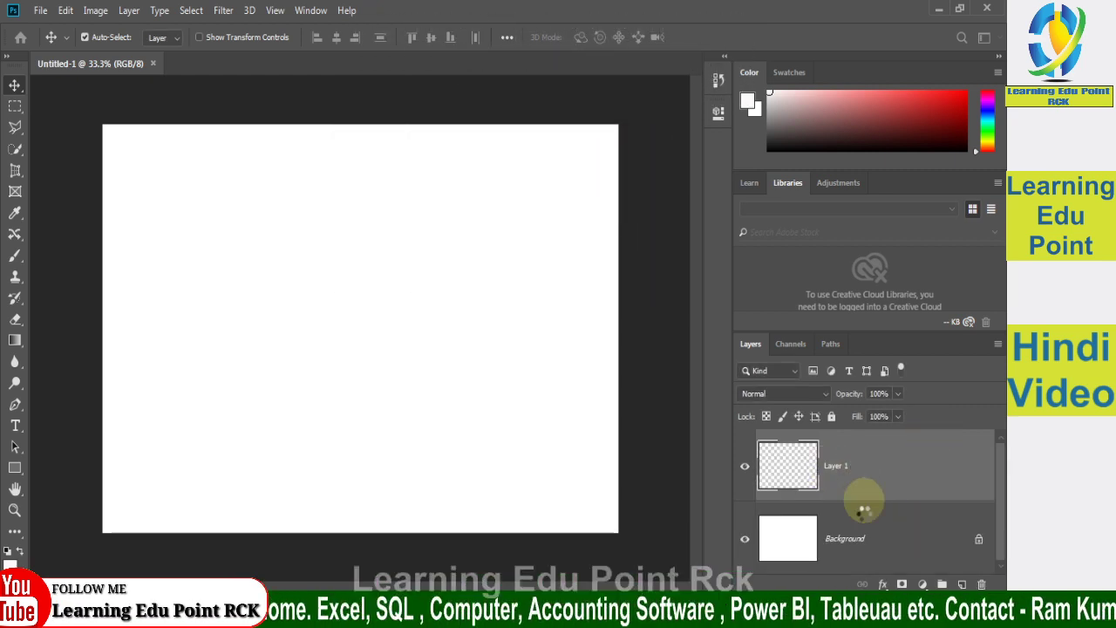
# Step: Undo Layer 1, then start File > Place Embedded to choose an image
pyautogui.hotkey('ctrl', 'z')
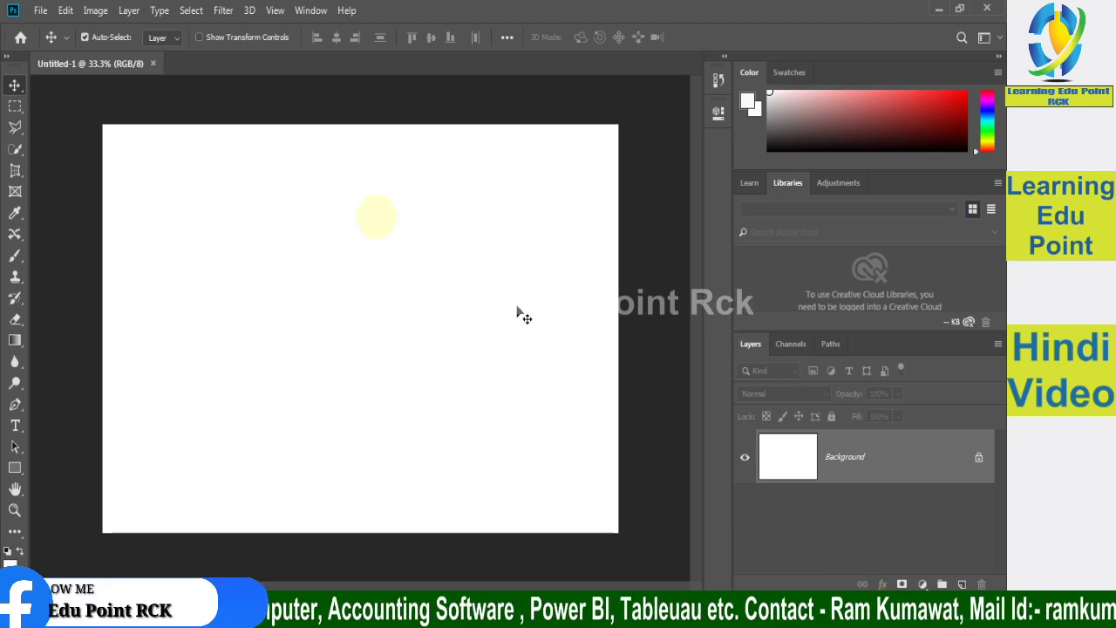
pyautogui.click(41, 10)
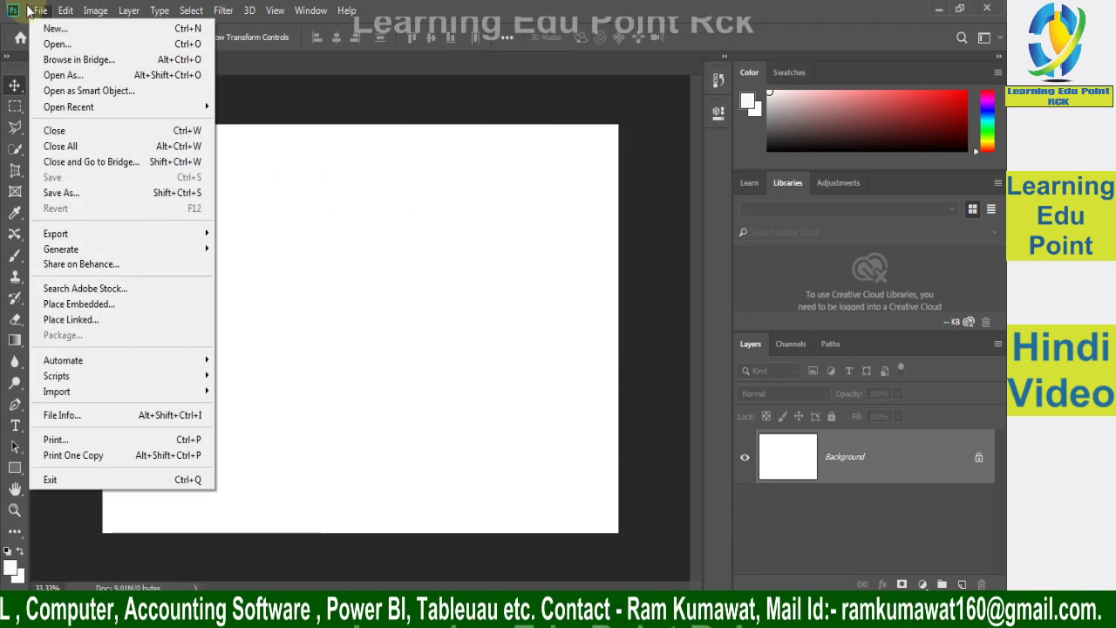
pyautogui.click(376, 270)
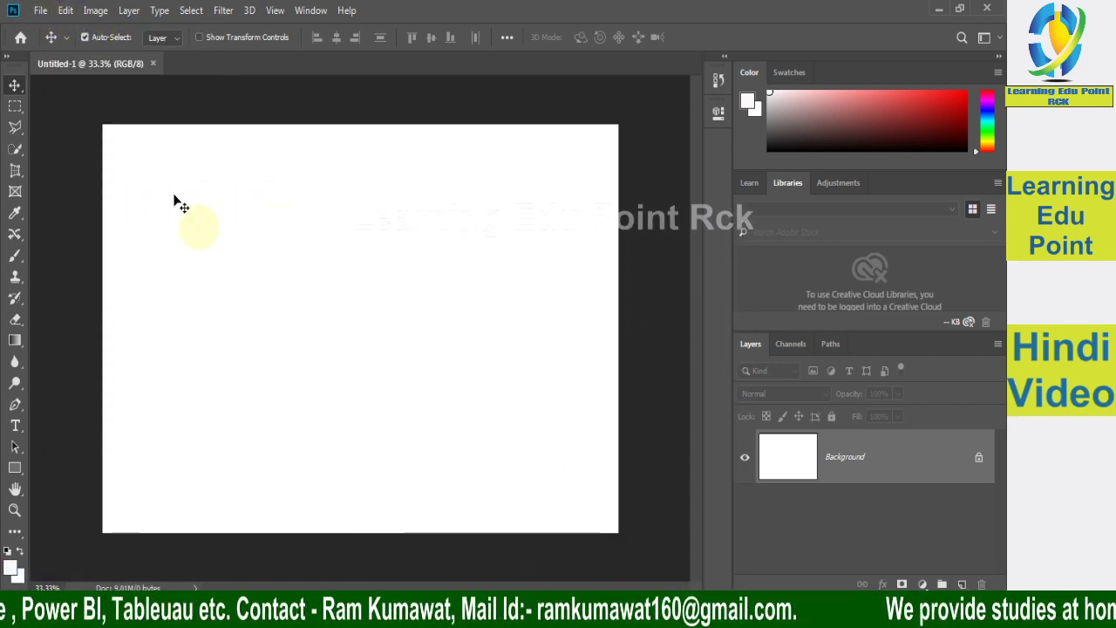
pyautogui.click(47, 13)
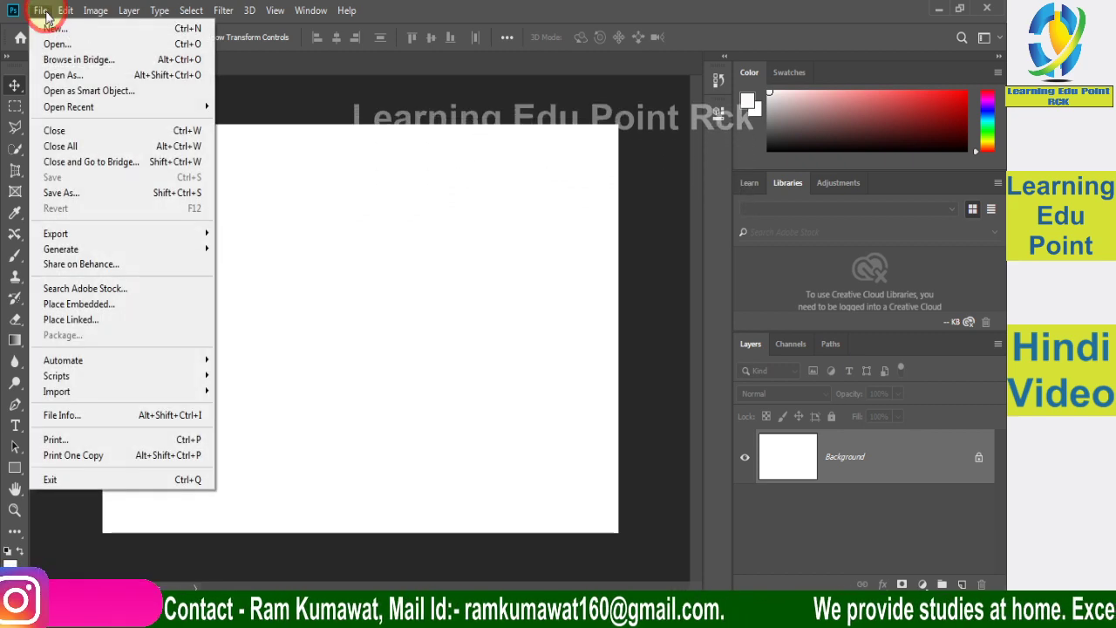
pyautogui.click(85, 307)
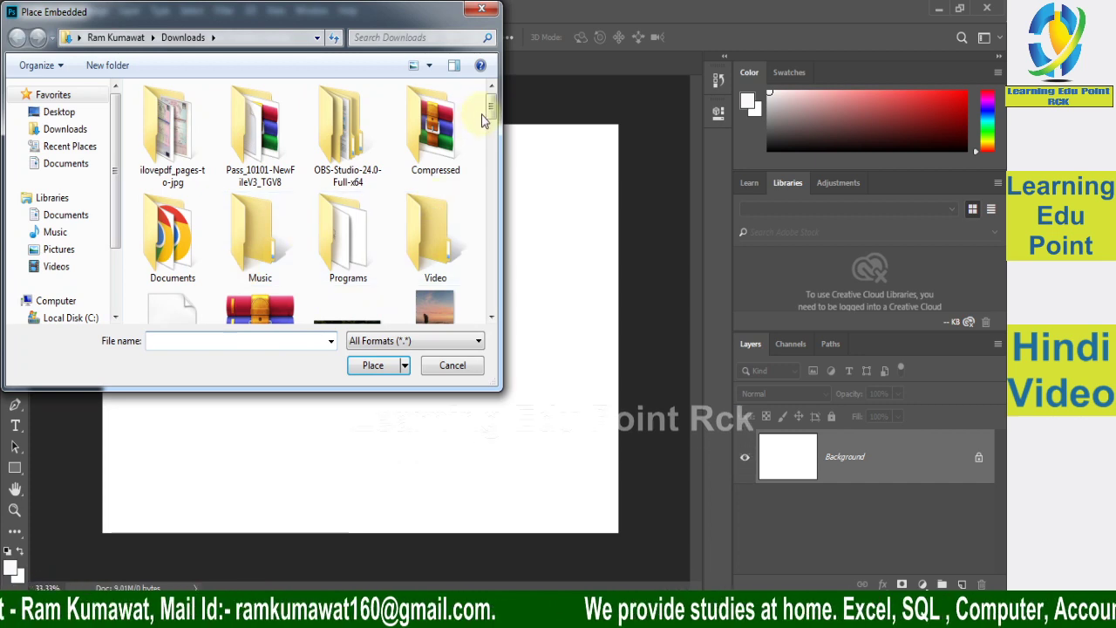
# Step: Embed the nika-benedictova seaside cliff image from Downloads onto the canvas
pyautogui.moveTo(490, 114); pyautogui.dragTo(489, 150)
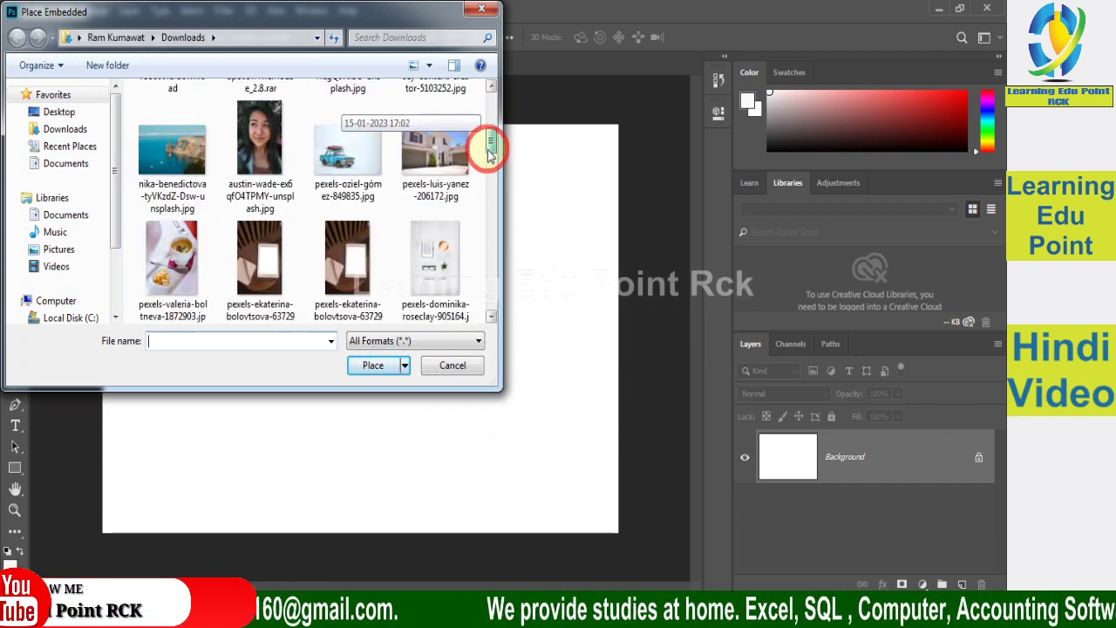
pyautogui.doubleClick(171, 148)
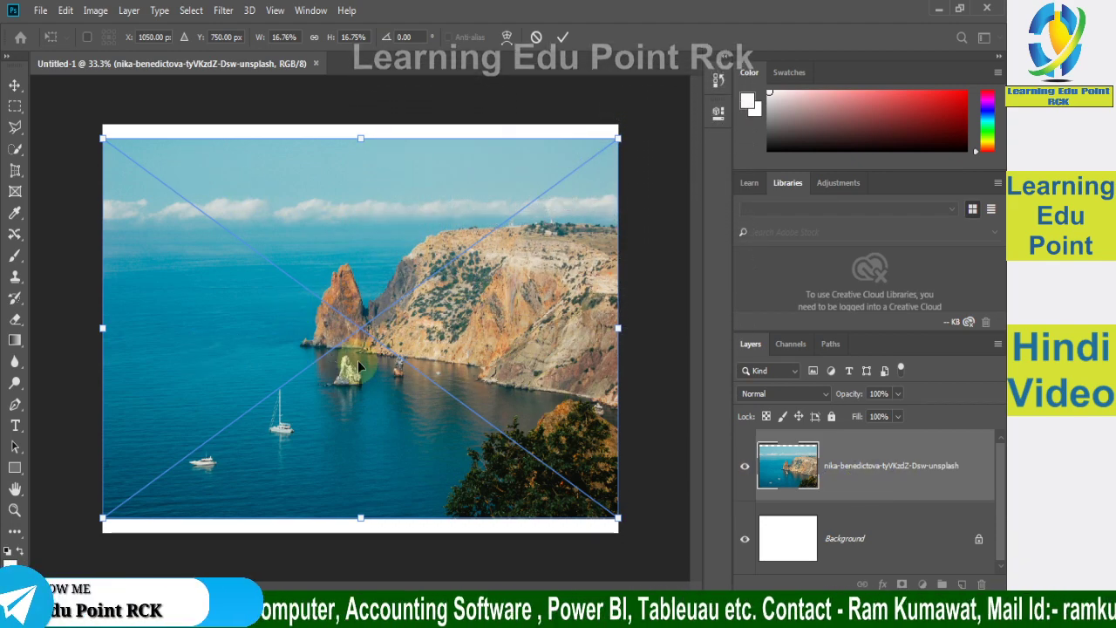
# Step: Commit the cliff photo, rasterize its layer, and drag it into position
pyautogui.click(884, 466)
pyautogui.rightClick(883, 466)
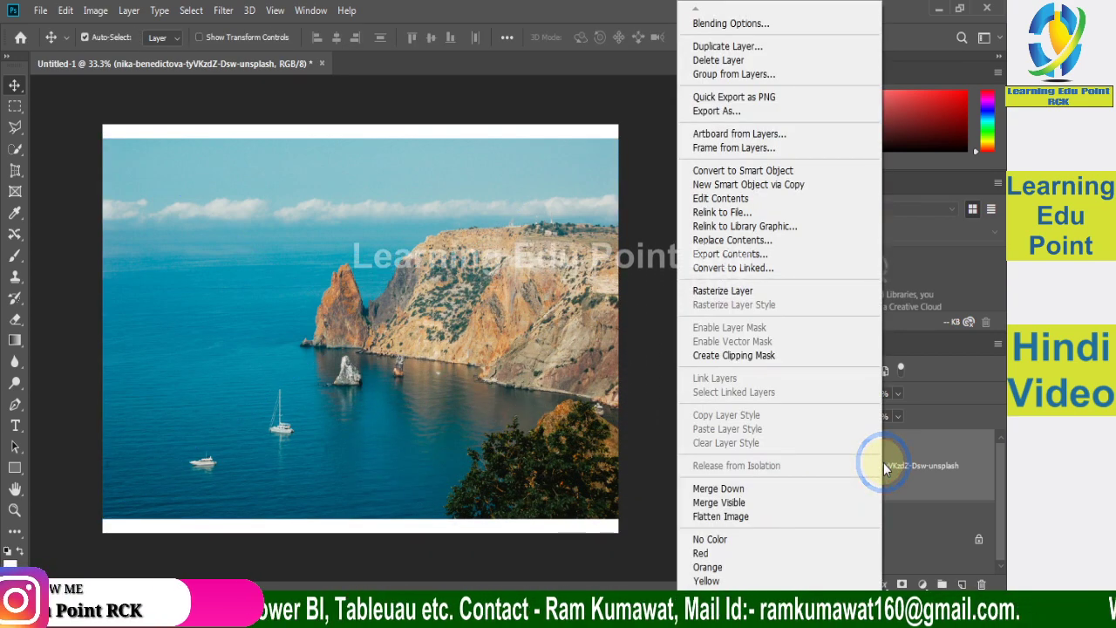
pyautogui.click(720, 293)
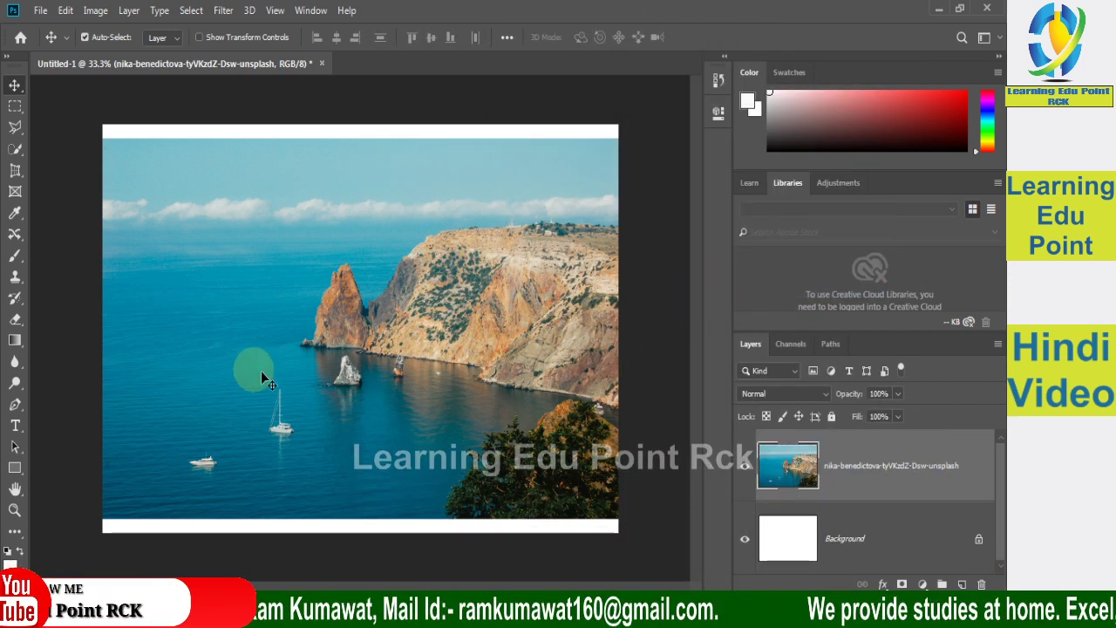
pyautogui.moveTo(264, 379); pyautogui.dragTo(219, 347)
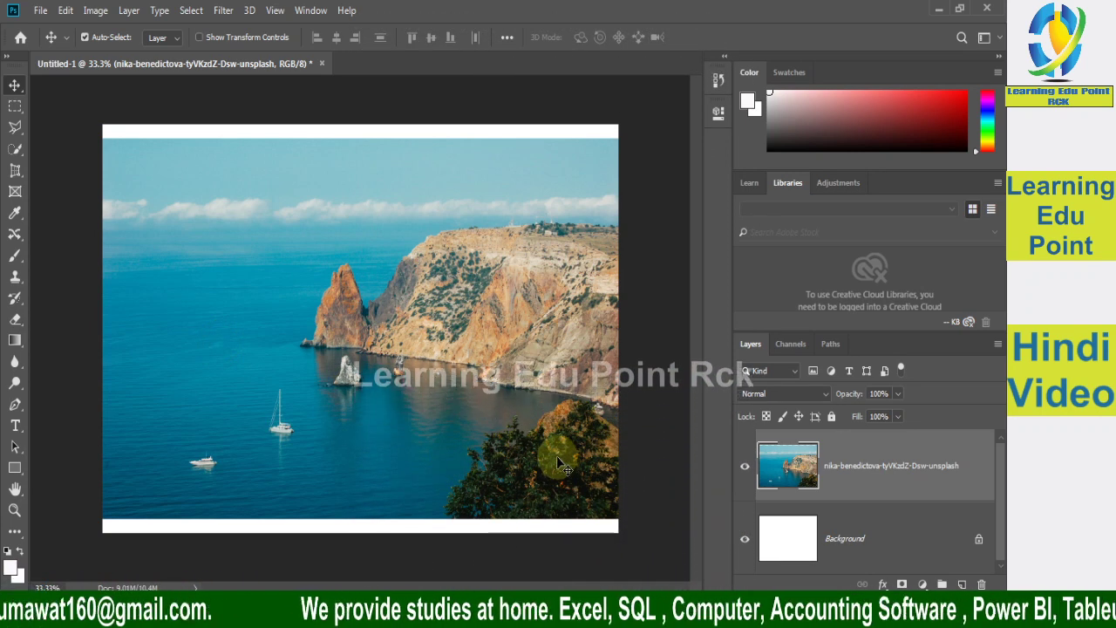
# Step: Open the recent austin-wade portrait file and cancel the locked Background alert
pyautogui.click(20, 37)
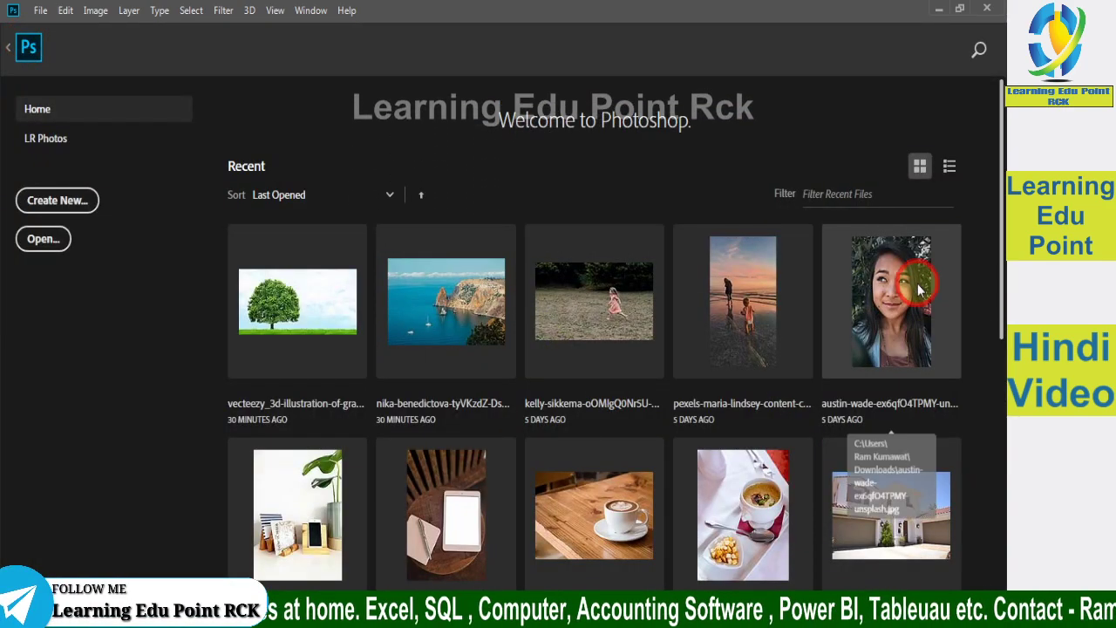
pyautogui.click(933, 332)
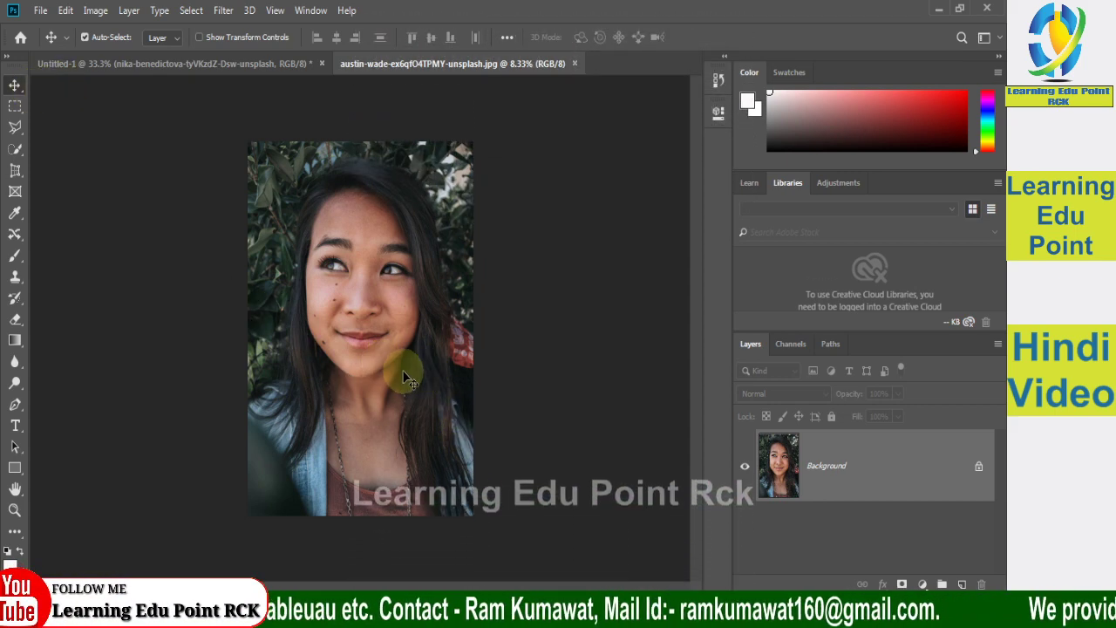
pyautogui.moveTo(376, 340); pyautogui.dragTo(375, 258)
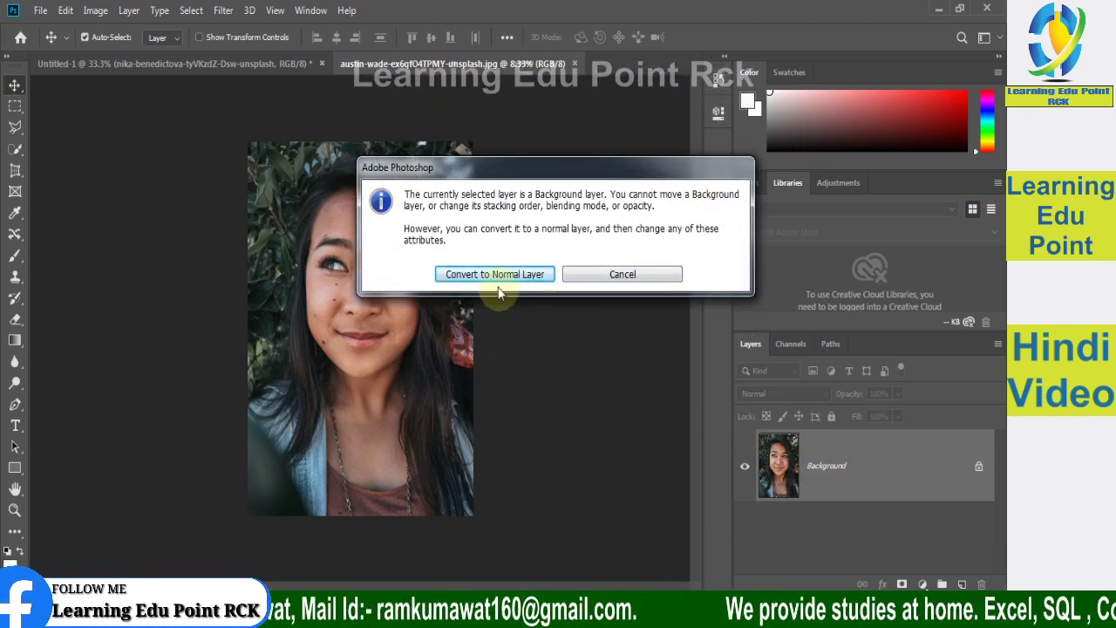
pyautogui.click(610, 277)
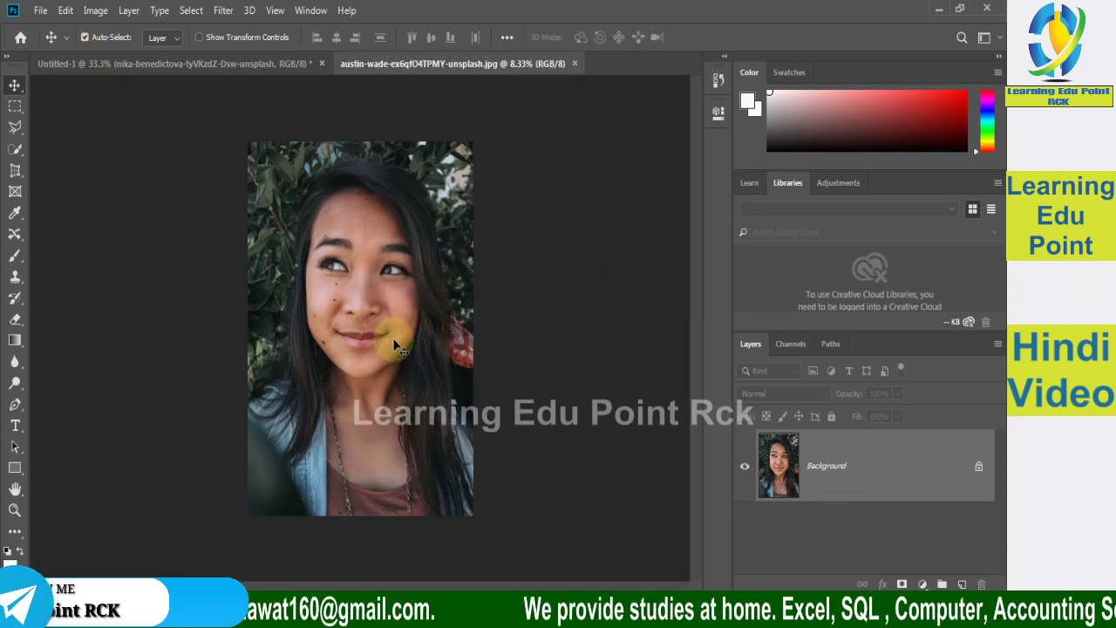
# Step: Drag the portrait photo into the Untitled-1 collage as Layer 1 and fit the canvas on screen
pyautogui.click(372, 229)
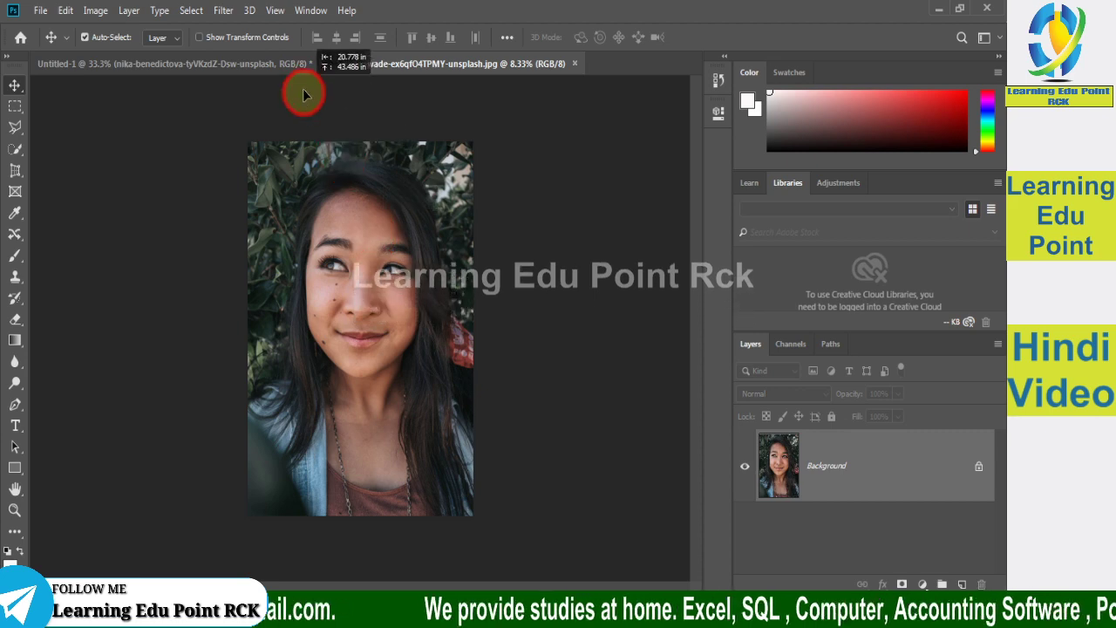
pyautogui.moveTo(372, 230)
pyautogui.mouseDown()
pyautogui.moveTo(254, 70)
pyautogui.moveTo(345, 412)
pyautogui.mouseUp()
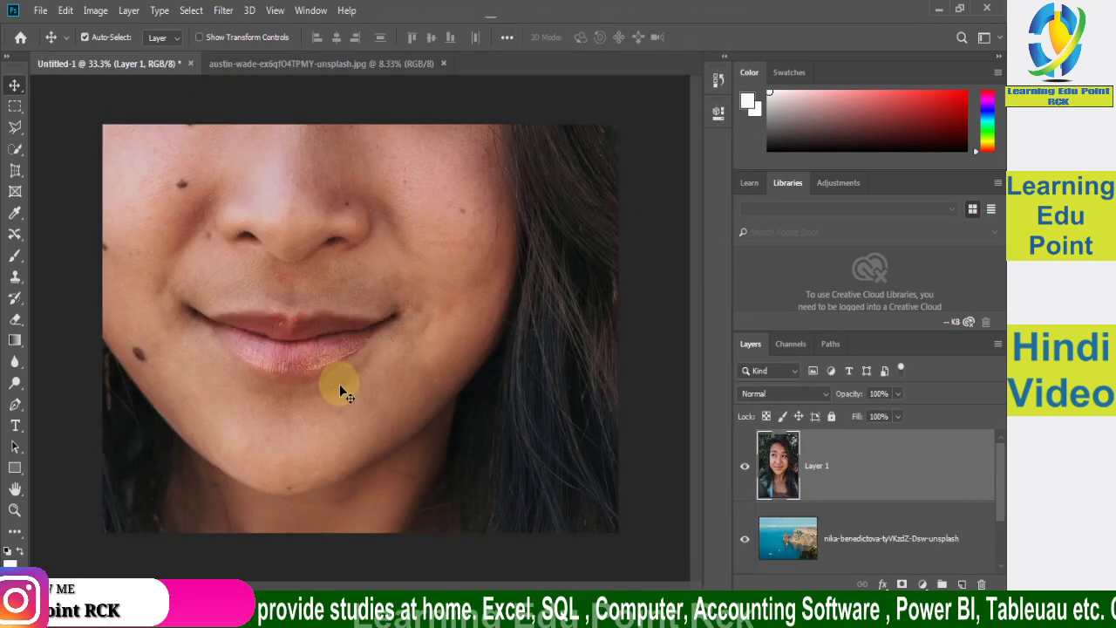
pyautogui.press('ctrl')
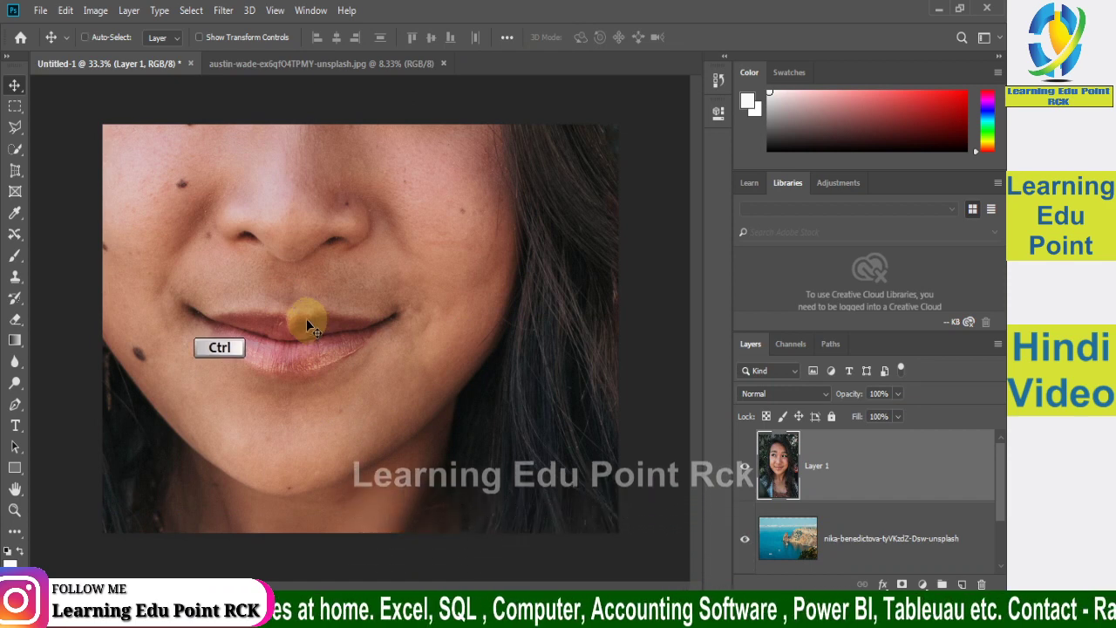
pyautogui.press('ctrl+KP_0')
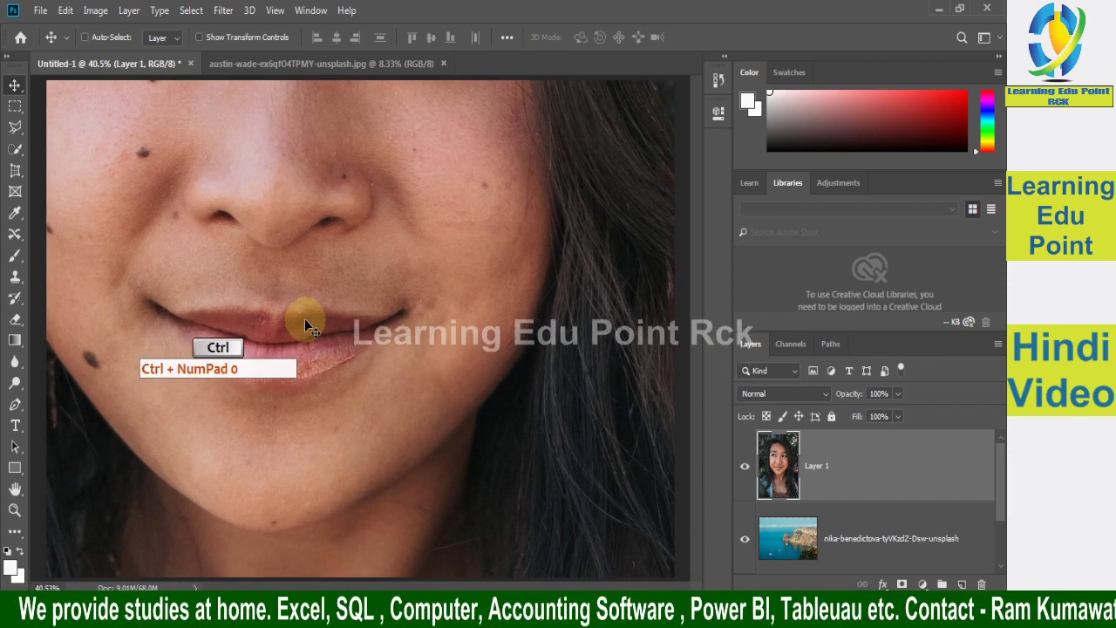
# Step: Free-transform the portrait, moving it down-right and scaling its width to 10%
pyautogui.hotkey('ctrl', 't')
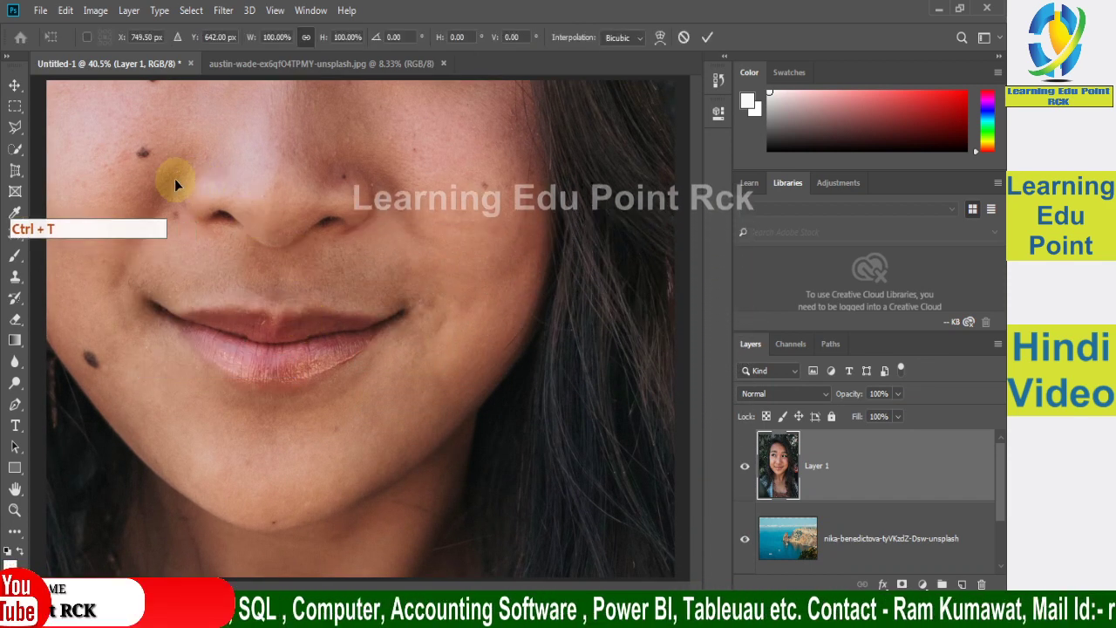
pyautogui.moveTo(132, 160)
pyautogui.mouseDown()
pyautogui.moveTo(336, 426)
pyautogui.moveTo(356, 547)
pyautogui.mouseUp()
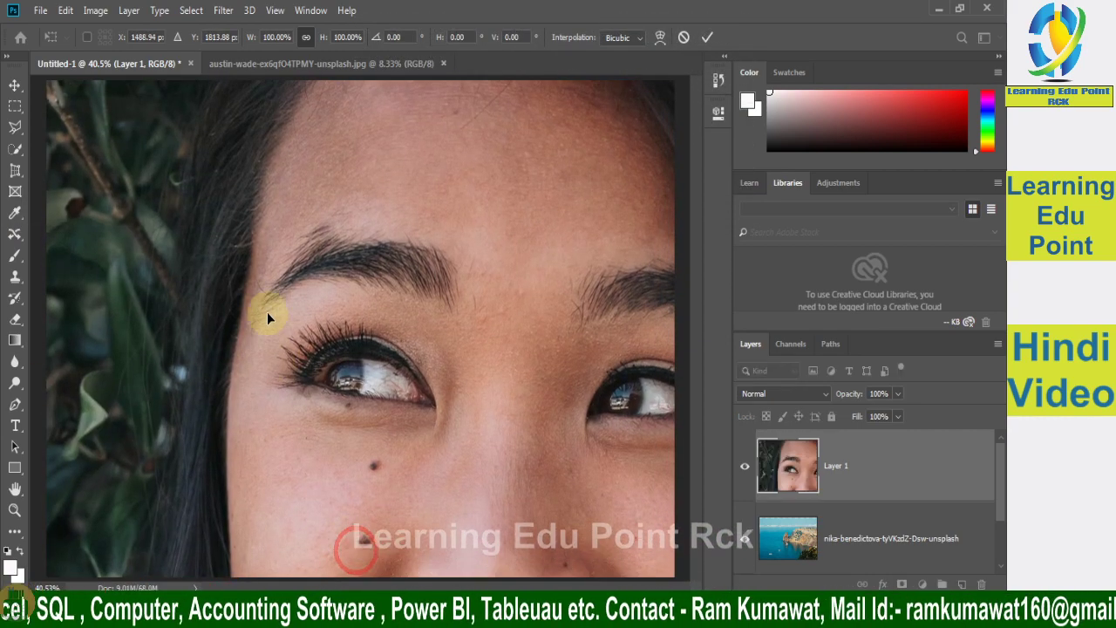
pyautogui.click(276, 37)
pyautogui.write('10')
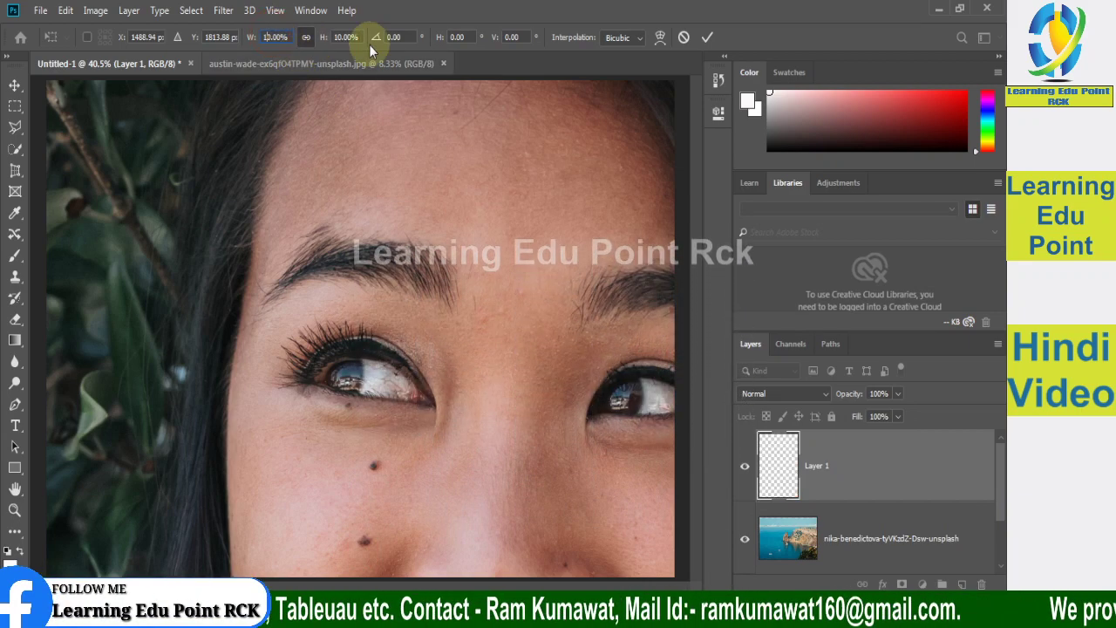
pyautogui.press('Return')
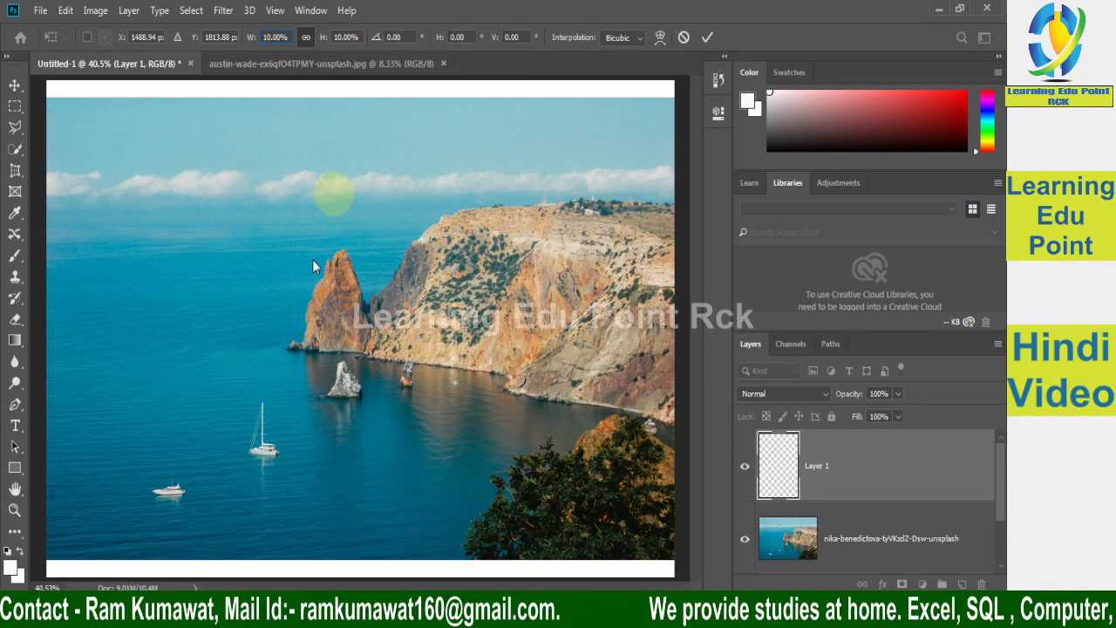
# Step: Commit the portrait placement, delete the white Background layer and nudge the seascape image
pyautogui.press('Return')
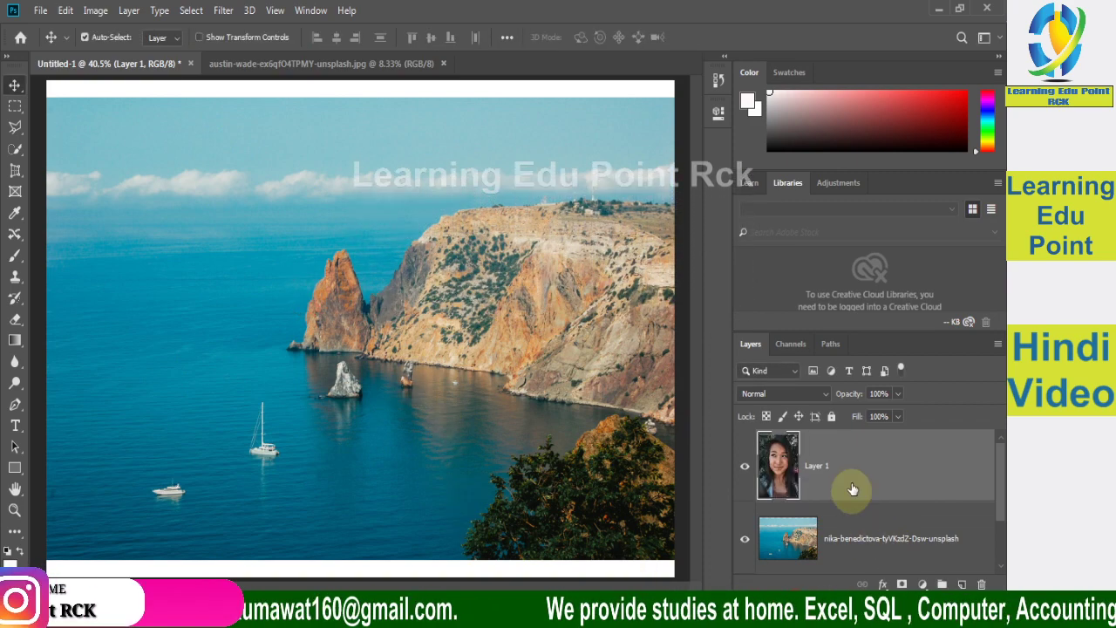
pyautogui.moveTo(313, 380)
pyautogui.mouseDown()
pyautogui.moveTo(452, 467)
pyautogui.moveTo(296, 353)
pyautogui.mouseUp()
pyautogui.scroll(-2, 997, 527)
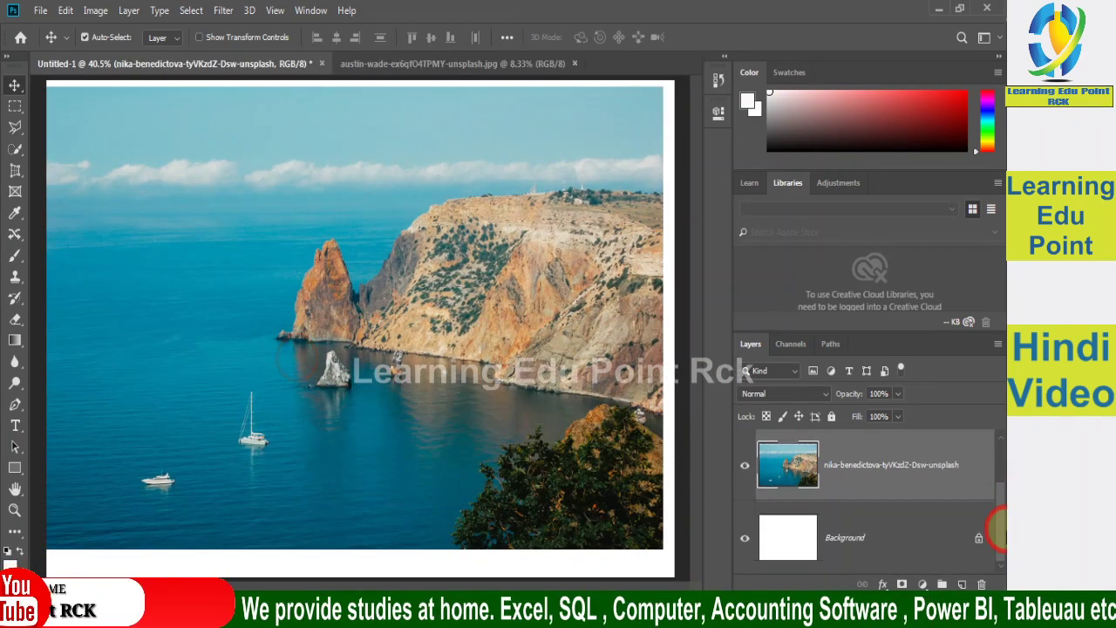
pyautogui.moveTo(847, 538); pyautogui.dragTo(907, 561)
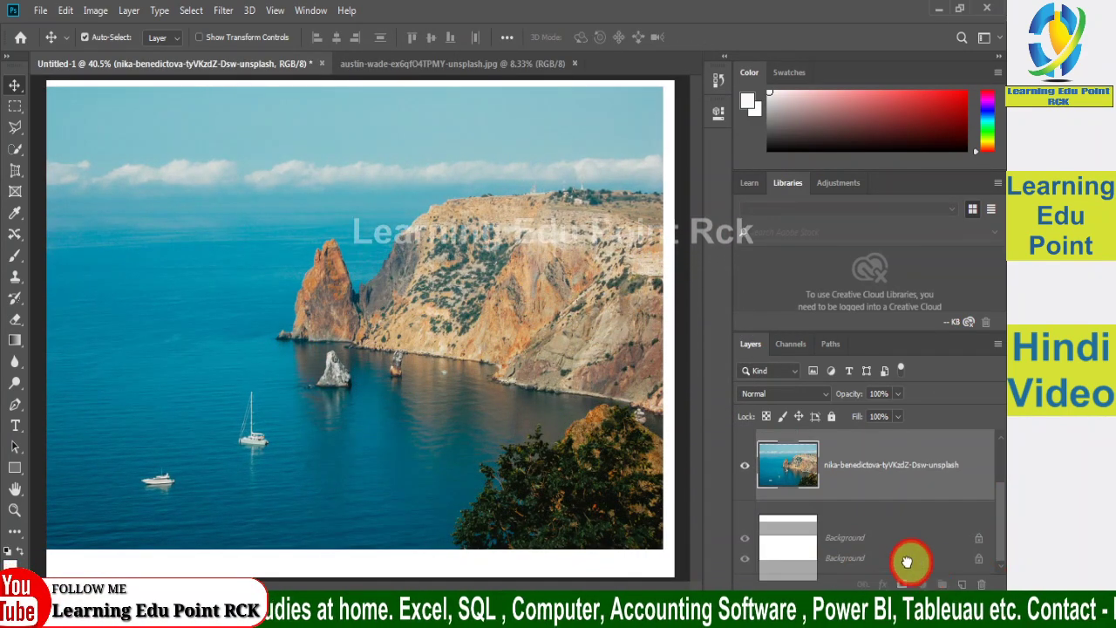
pyautogui.moveTo(983, 583); pyautogui.dragTo(982, 582)
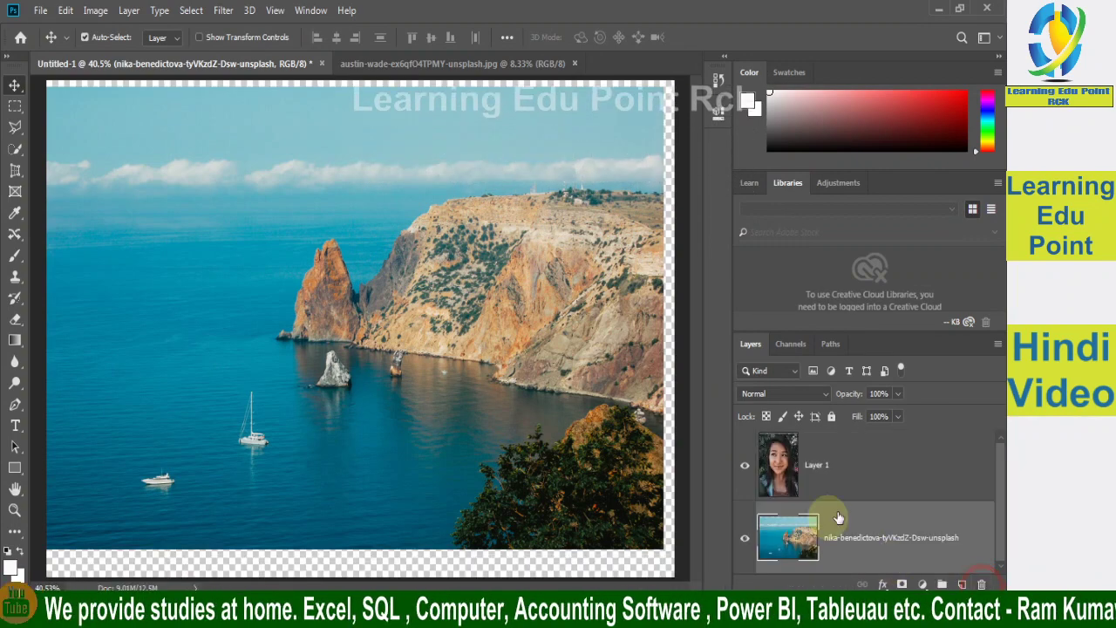
pyautogui.click(478, 345)
pyautogui.moveTo(474, 343); pyautogui.dragTo(480, 345)
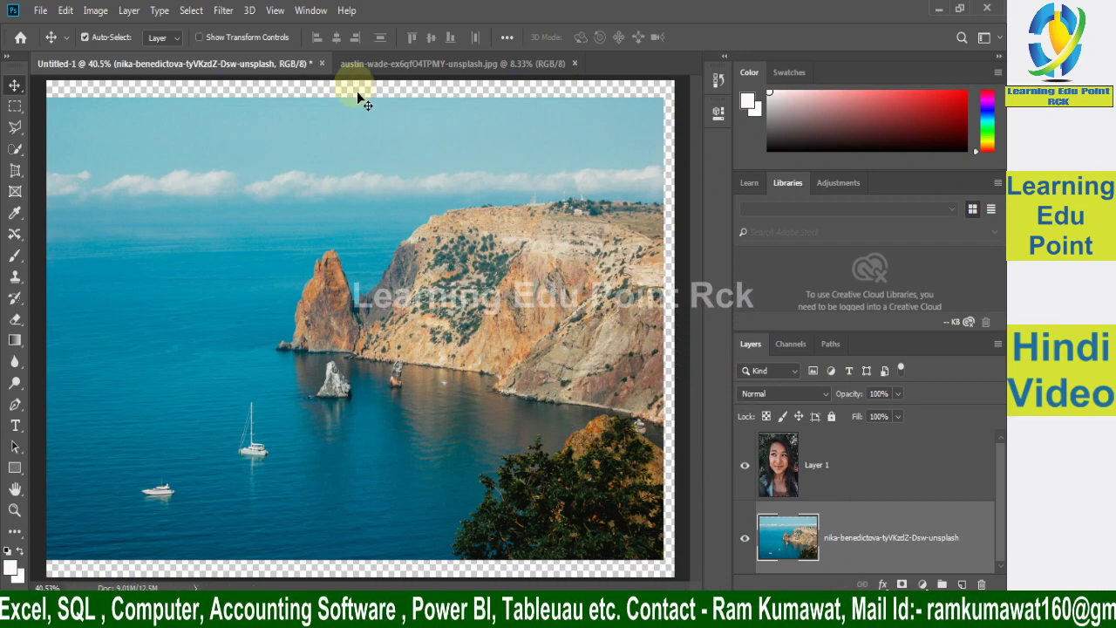
# Step: Drag the seascape photo until it spans the canvas width, leaving thin strips top and bottom
pyautogui.click(370, 66)
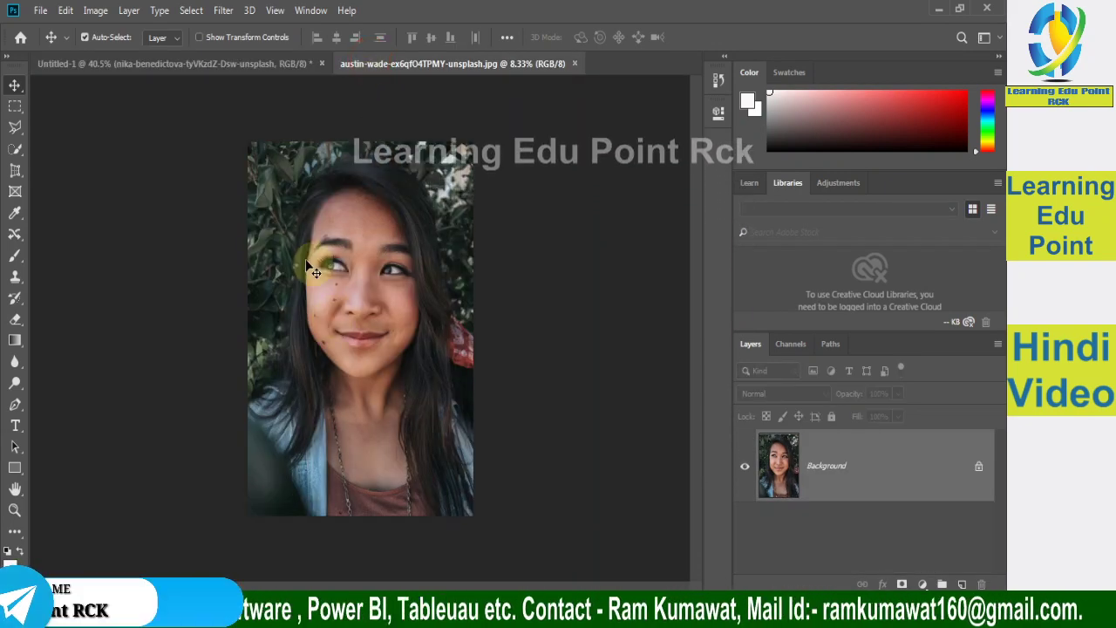
pyautogui.click(203, 65)
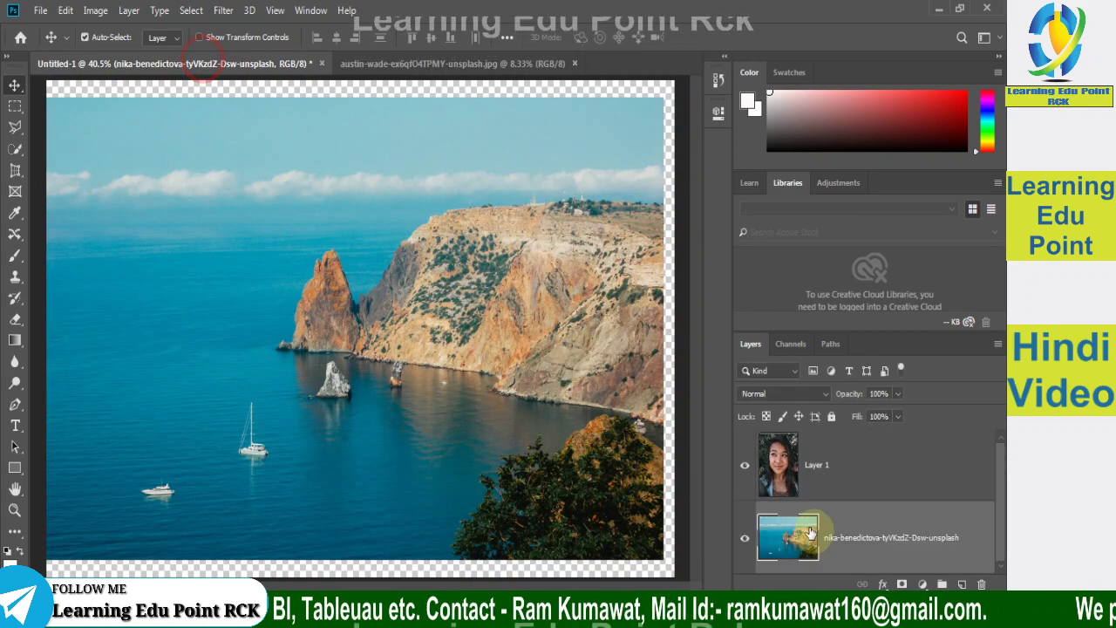
pyautogui.click(814, 456)
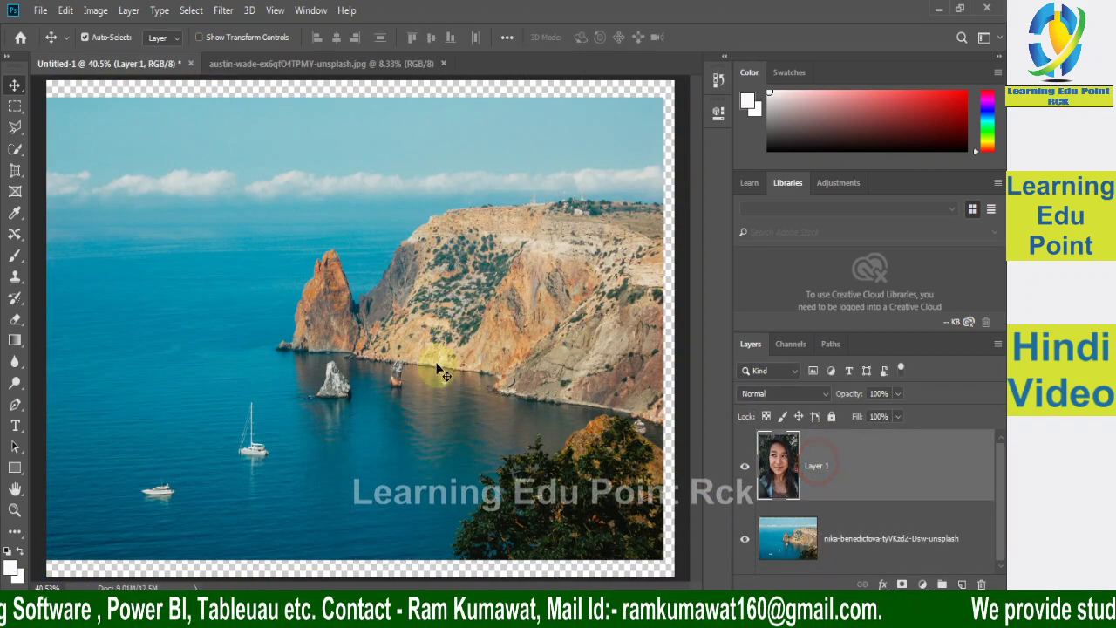
pyautogui.moveTo(439, 368)
pyautogui.mouseDown()
pyautogui.moveTo(498, 575)
pyautogui.moveTo(429, 273)
pyautogui.mouseUp()
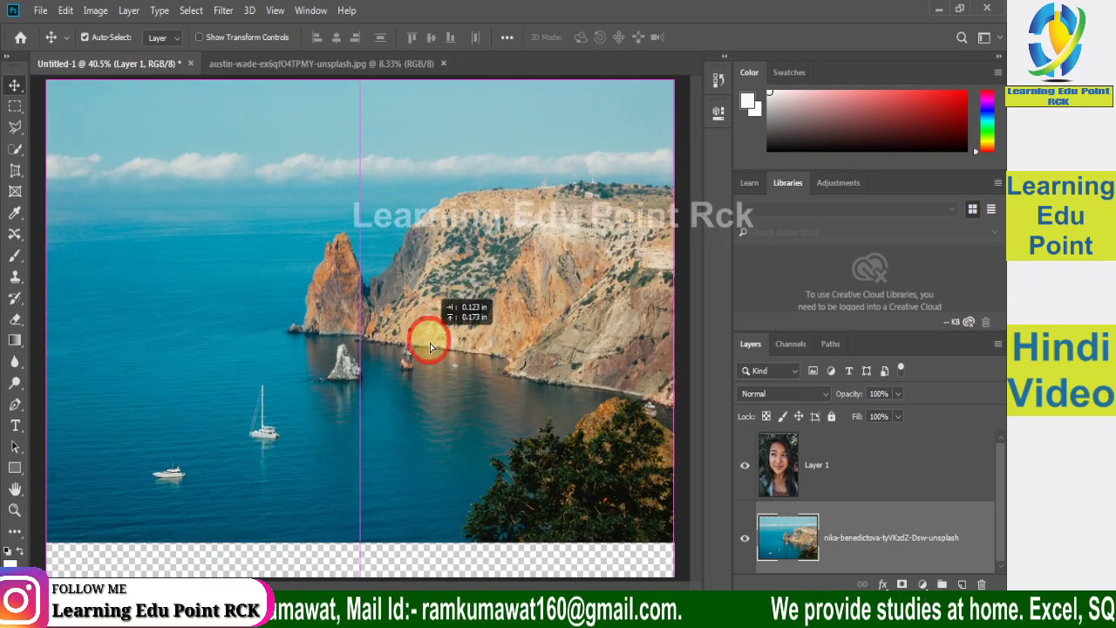
pyautogui.moveTo(429, 273); pyautogui.dragTo(430, 348)
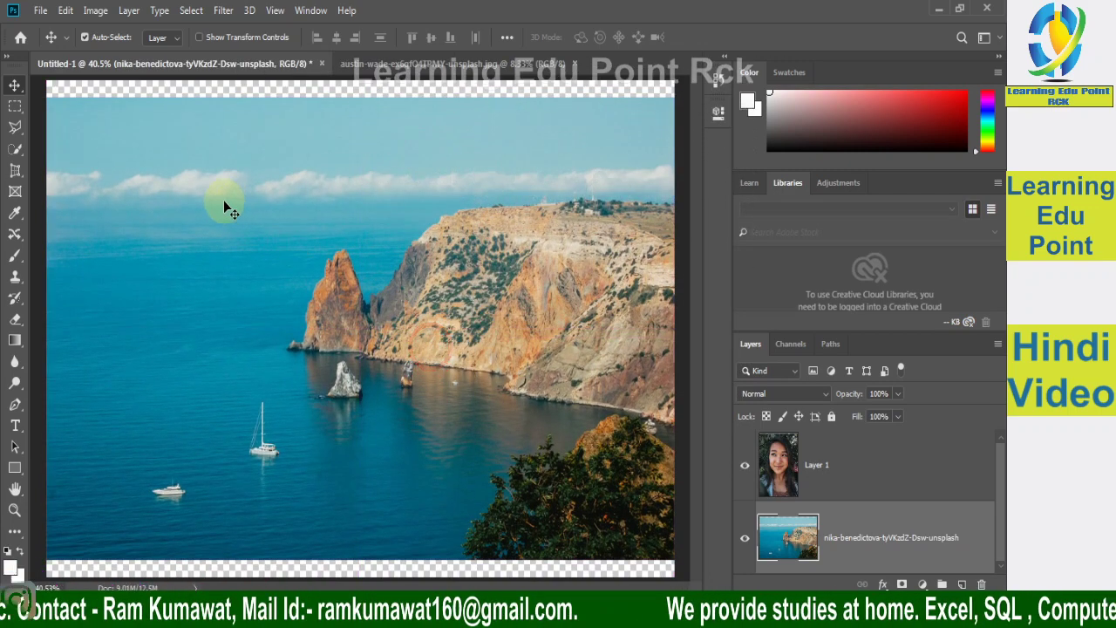
pyautogui.rightClick(223, 202)
pyautogui.click(193, 259)
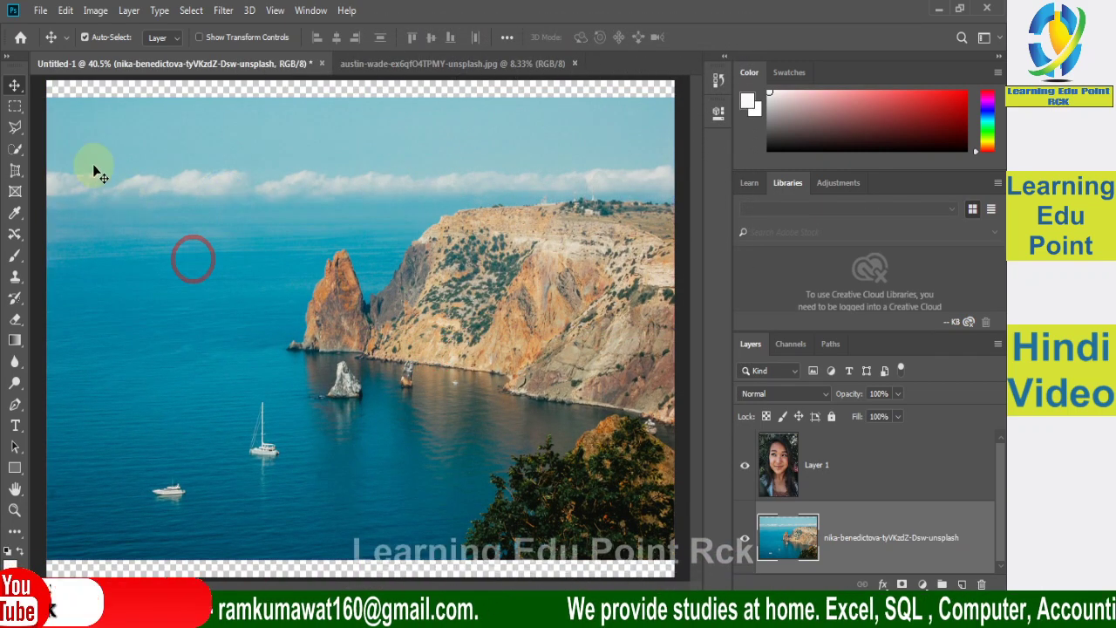
# Step: Free-transform the seascape down to about 15% and move it toward the canvas centre
pyautogui.hotkey('ctrl', 't')
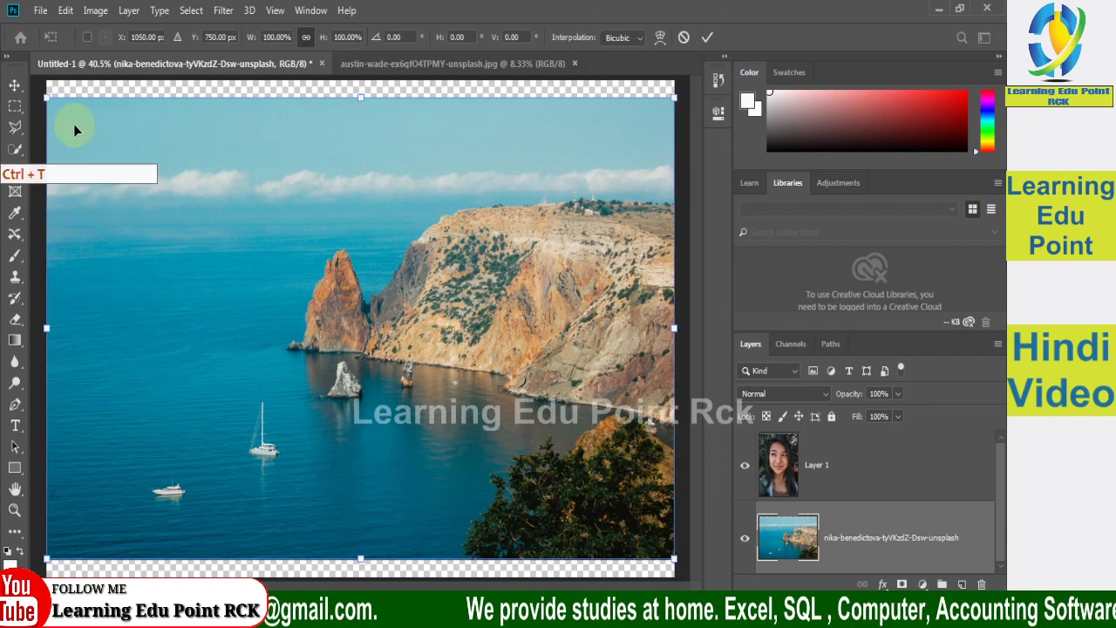
pyautogui.moveTo(48, 98)
pyautogui.mouseDown()
pyautogui.moveTo(523, 325)
pyautogui.moveTo(605, 450)
pyautogui.moveTo(519, 327)
pyautogui.mouseUp()
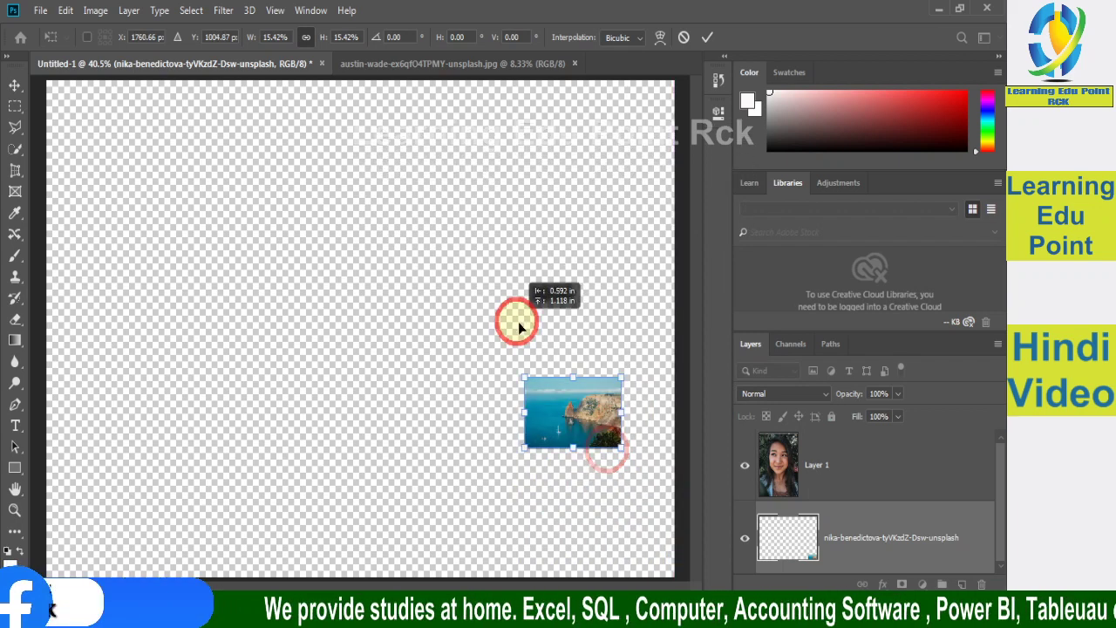
pyautogui.moveTo(574, 413); pyautogui.dragTo(416, 281)
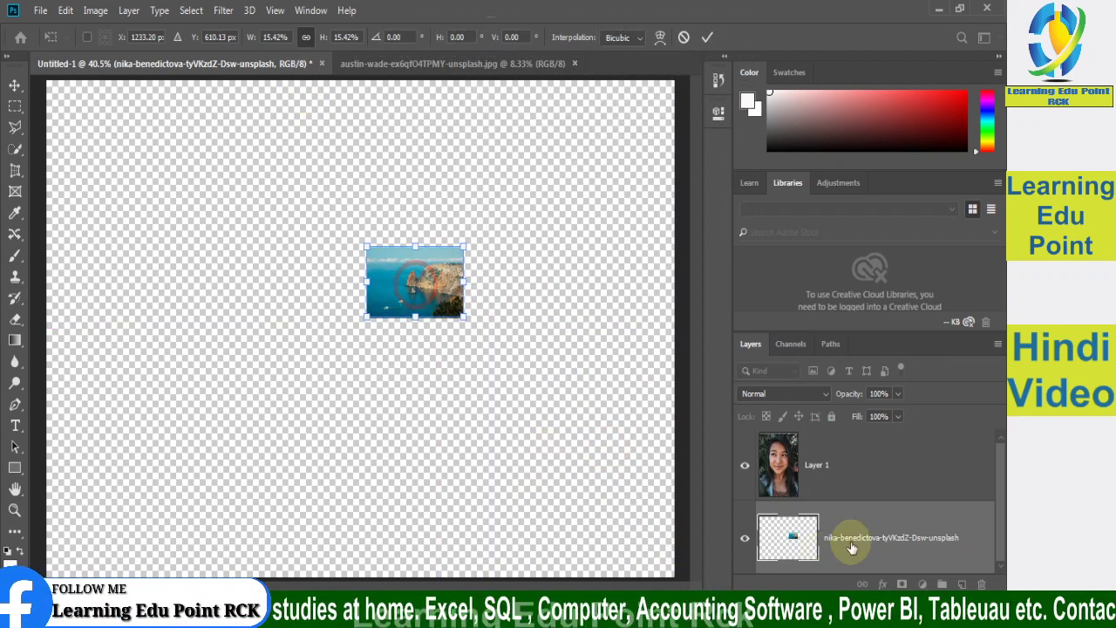
pyautogui.click(816, 459)
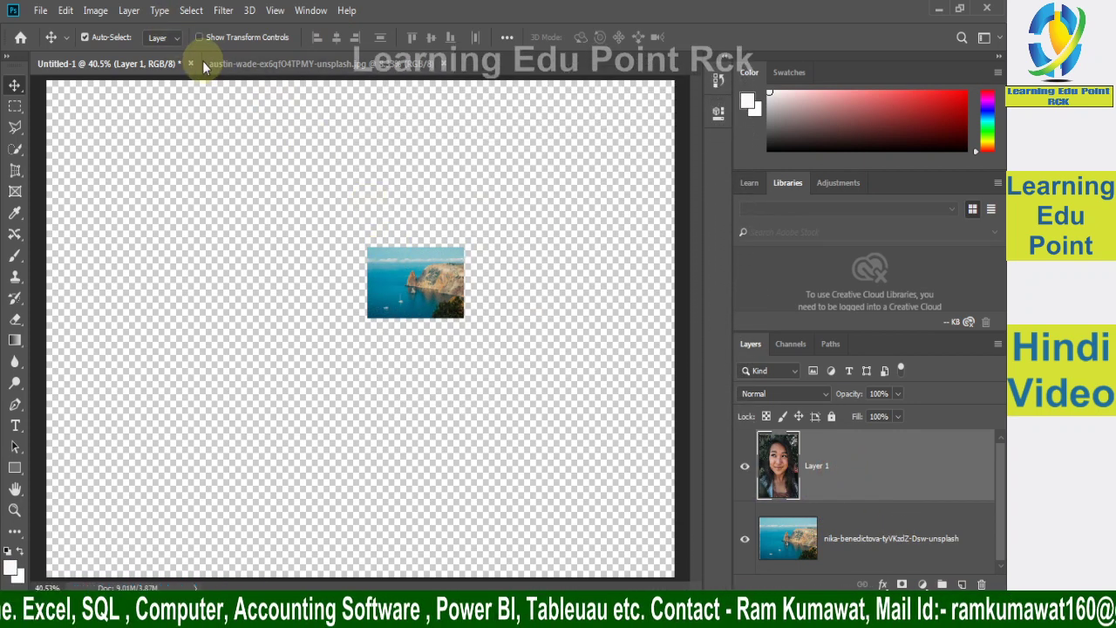
# Step: Delete the portrait layer and bring the portrait photo into the collage again
pyautogui.rightClick(840, 482)
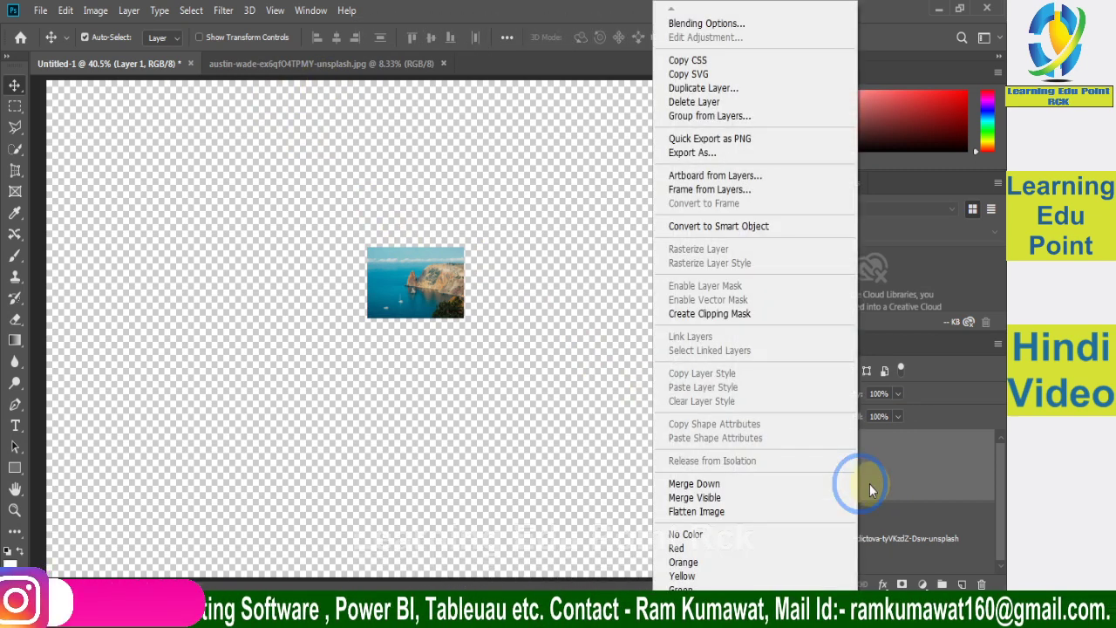
pyautogui.click(968, 565)
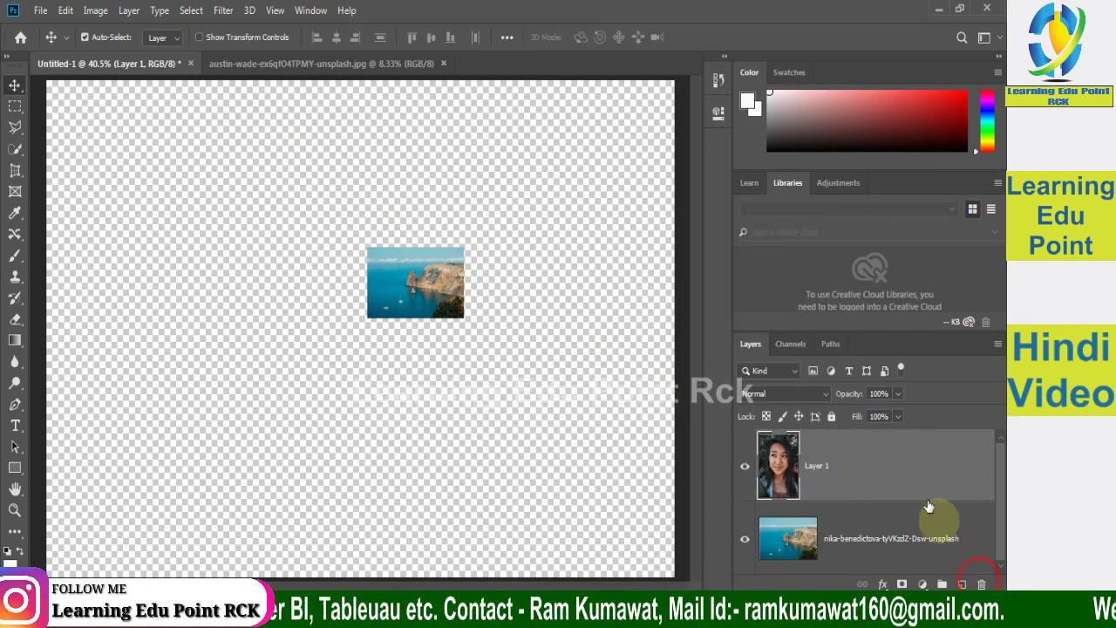
pyautogui.moveTo(816, 462); pyautogui.dragTo(981, 584)
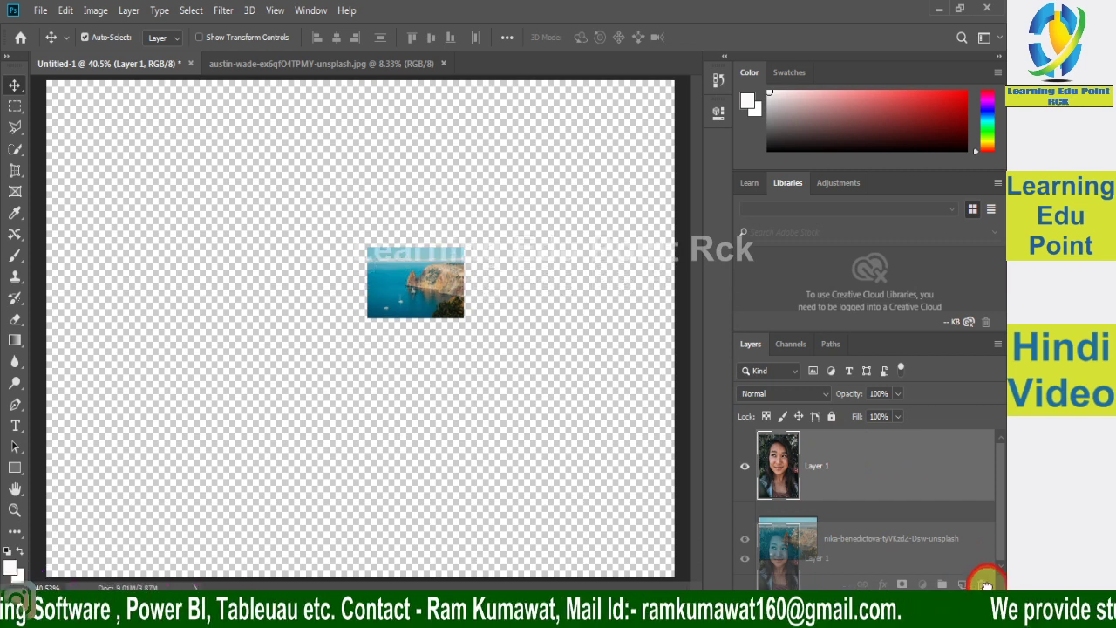
pyautogui.click(383, 63)
pyautogui.moveTo(353, 265)
pyautogui.mouseDown()
pyautogui.moveTo(203, 48)
pyautogui.moveTo(284, 301)
pyautogui.mouseUp()
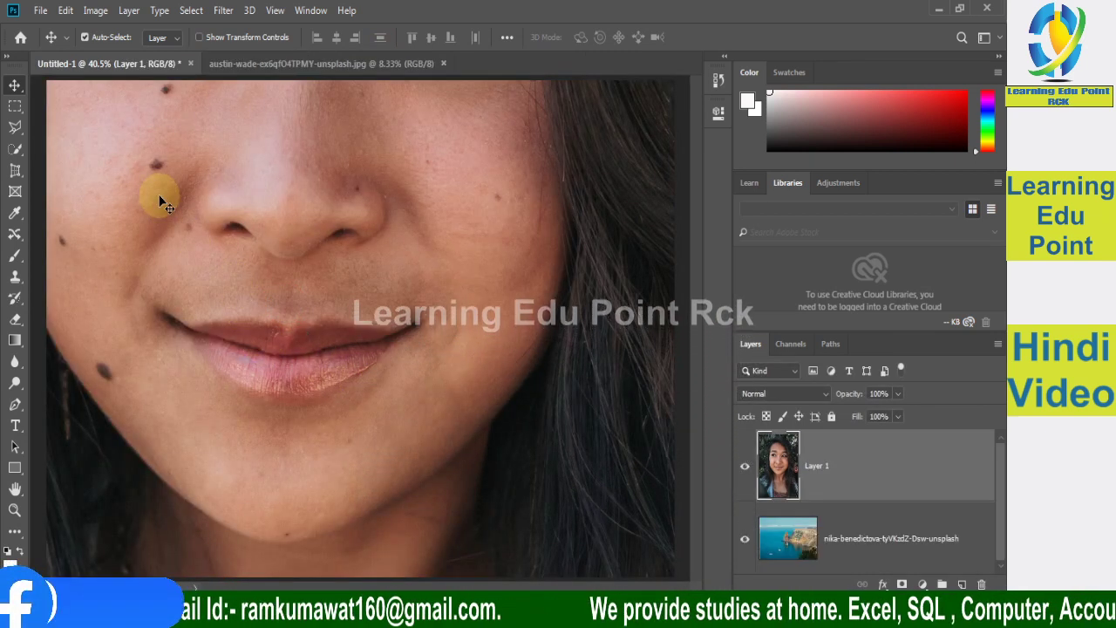
# Step: Transform the new portrait layer, shrinking it and placing it beside the seascape
pyautogui.hotkey('ctrl', 't')
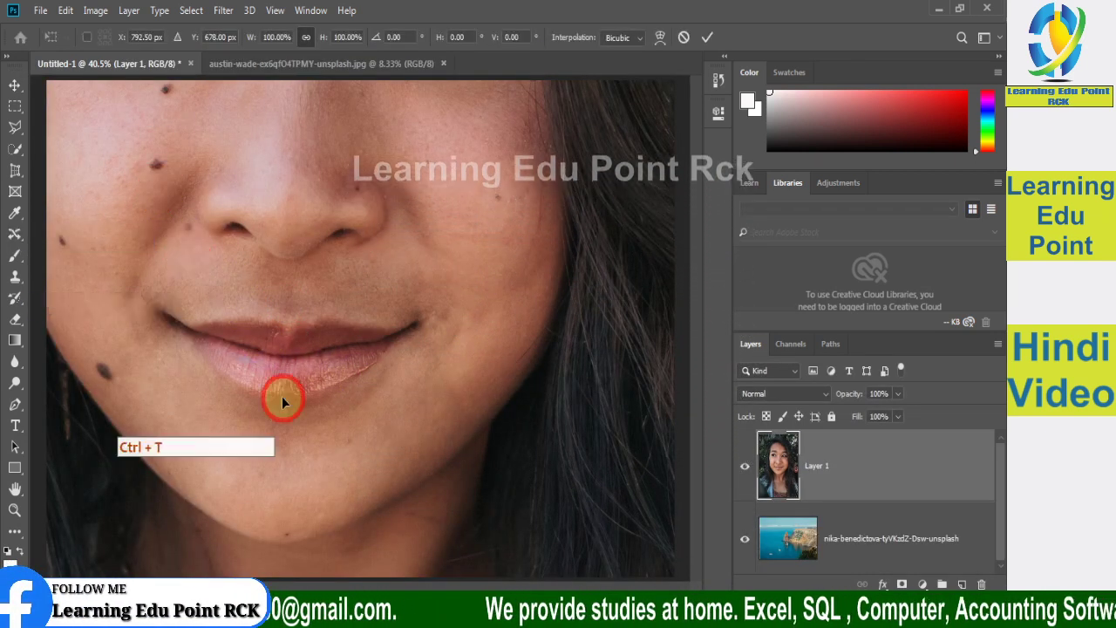
pyautogui.moveTo(283, 401); pyautogui.dragTo(425, 551)
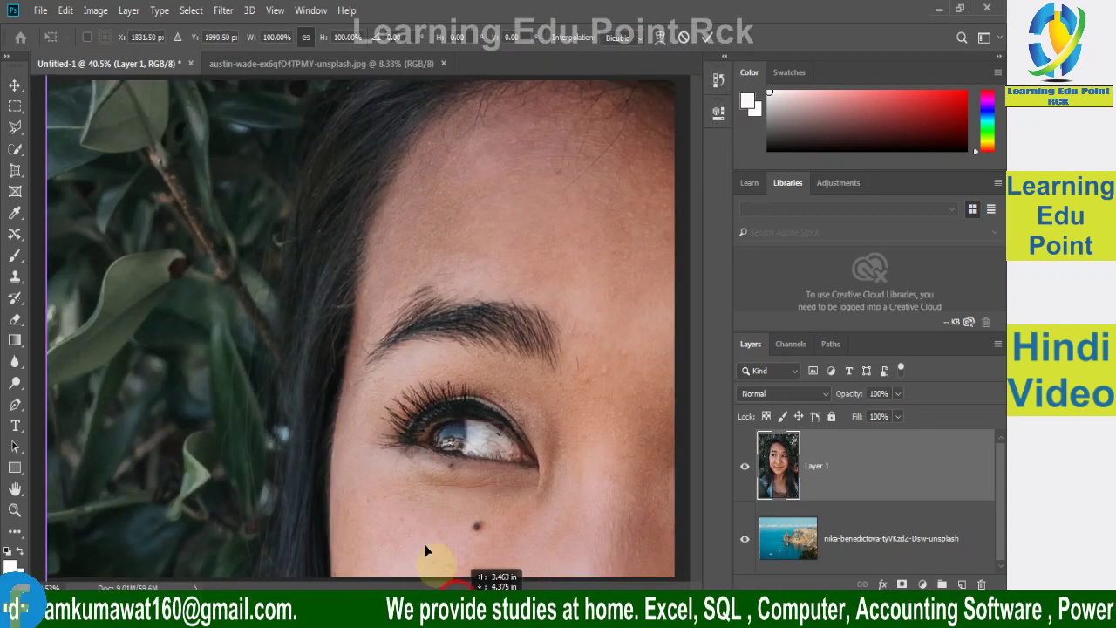
pyautogui.moveTo(195, 197)
pyautogui.mouseDown()
pyautogui.moveTo(205, 570)
pyautogui.moveTo(227, 535)
pyautogui.mouseUp()
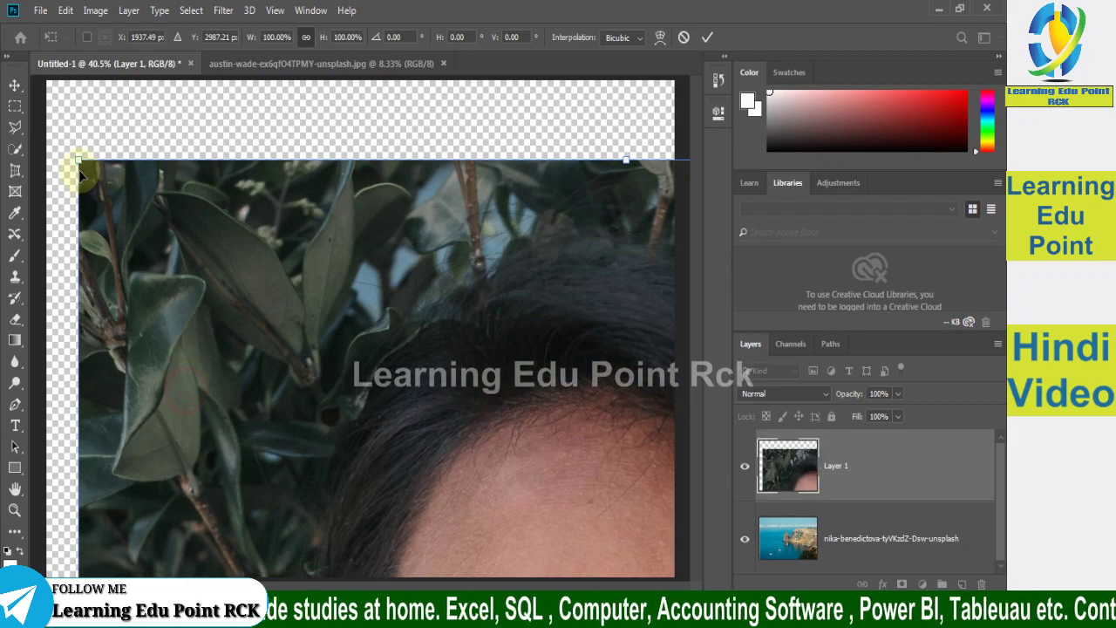
pyautogui.moveTo(79, 160)
pyautogui.mouseDown()
pyautogui.moveTo(466, 500)
pyautogui.moveTo(378, 349)
pyautogui.mouseUp()
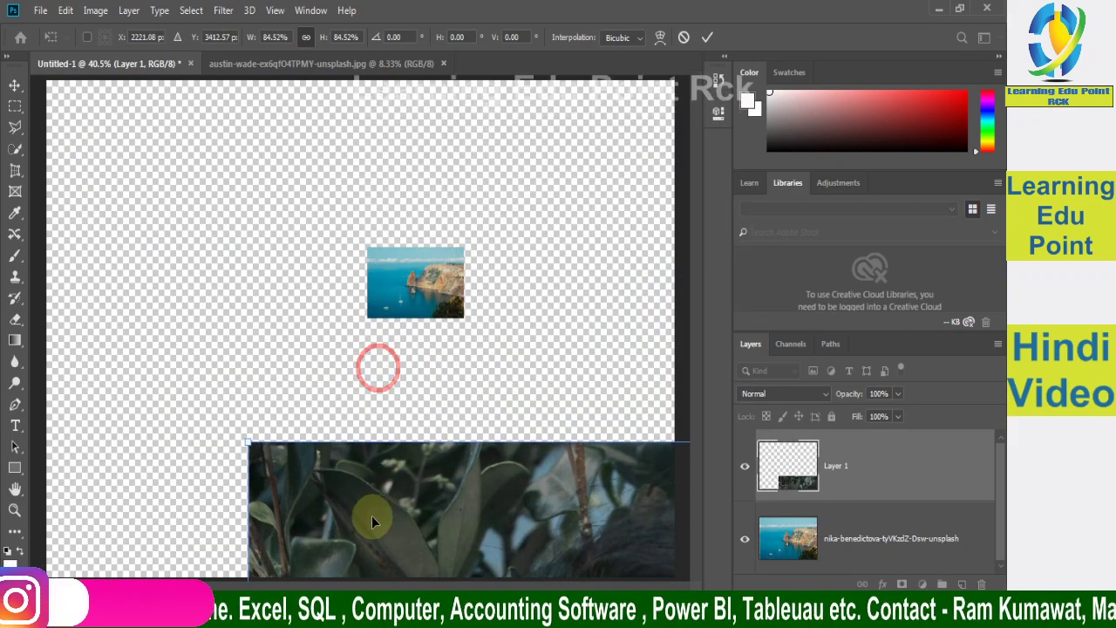
pyautogui.moveTo(374, 515)
pyautogui.mouseDown()
pyautogui.moveTo(382, 331)
pyautogui.moveTo(369, 240)
pyautogui.mouseUp()
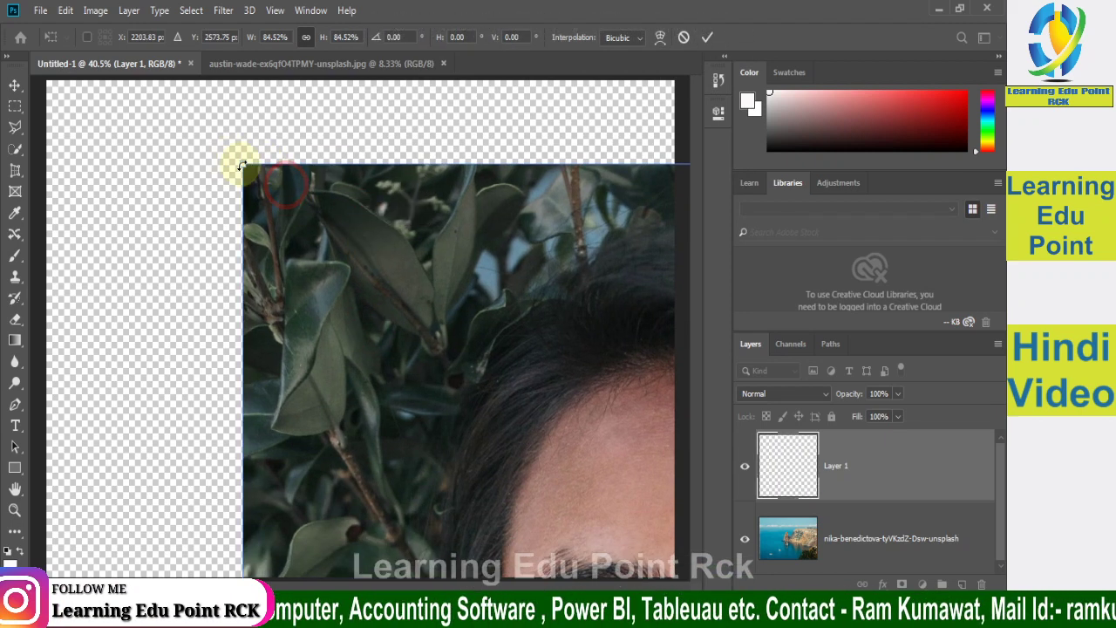
pyautogui.moveTo(238, 160)
pyautogui.mouseDown()
pyautogui.moveTo(534, 549)
pyautogui.moveTo(187, 147)
pyautogui.mouseUp()
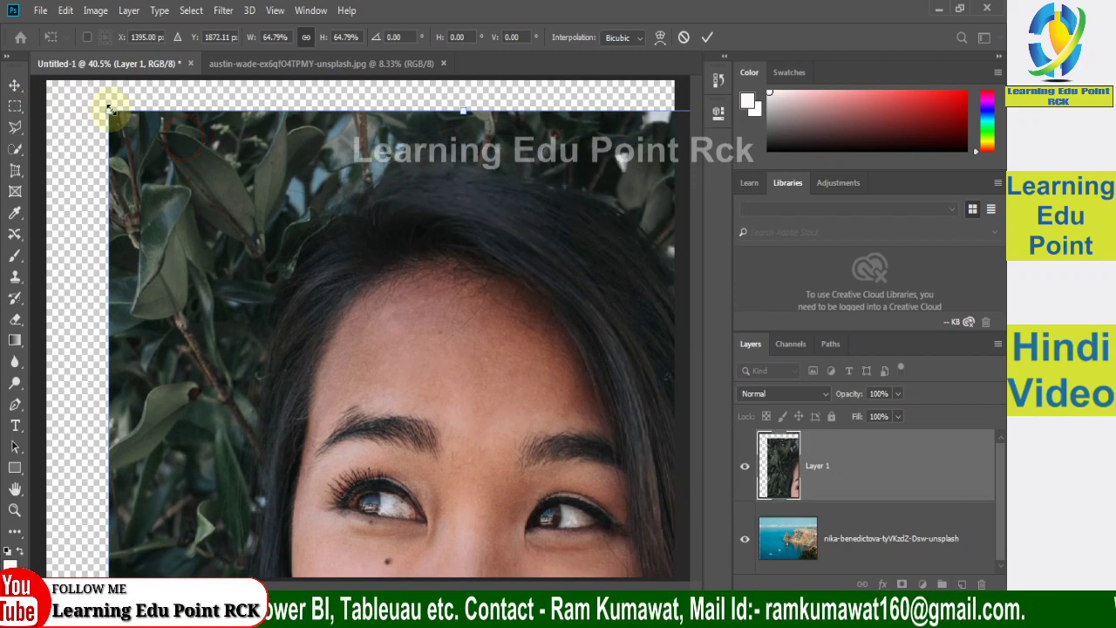
pyautogui.moveTo(110, 115)
pyautogui.mouseDown()
pyautogui.moveTo(201, 209)
pyautogui.moveTo(517, 462)
pyautogui.mouseUp()
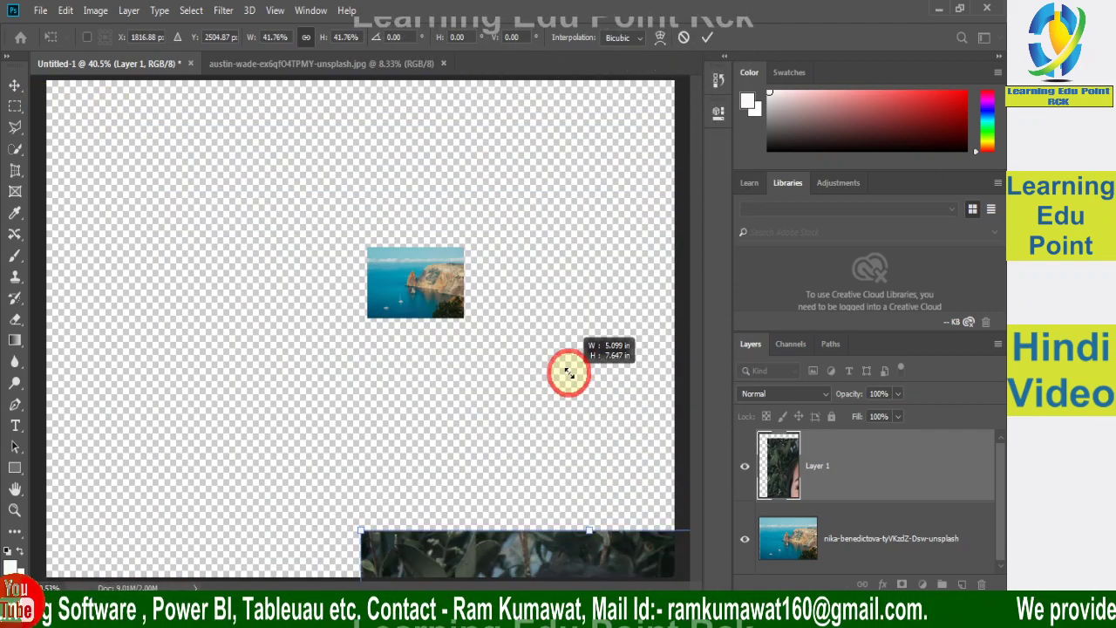
pyautogui.moveTo(476, 553); pyautogui.dragTo(303, 175)
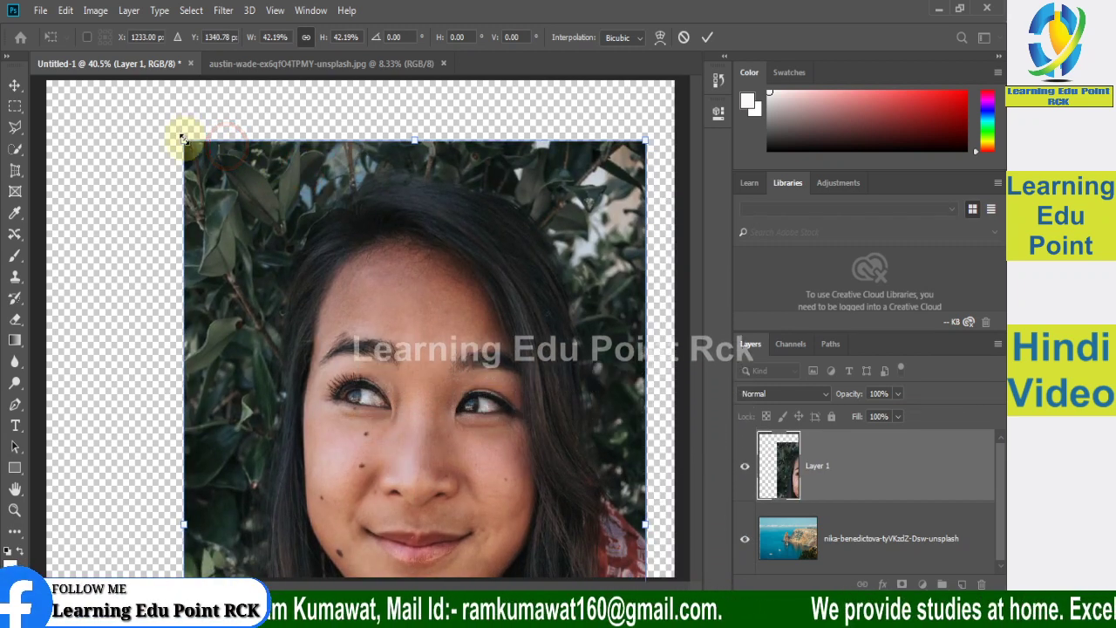
pyautogui.moveTo(184, 143); pyautogui.dragTo(474, 468)
pyautogui.moveTo(485, 569); pyautogui.dragTo(173, 198)
pyautogui.press('Return')
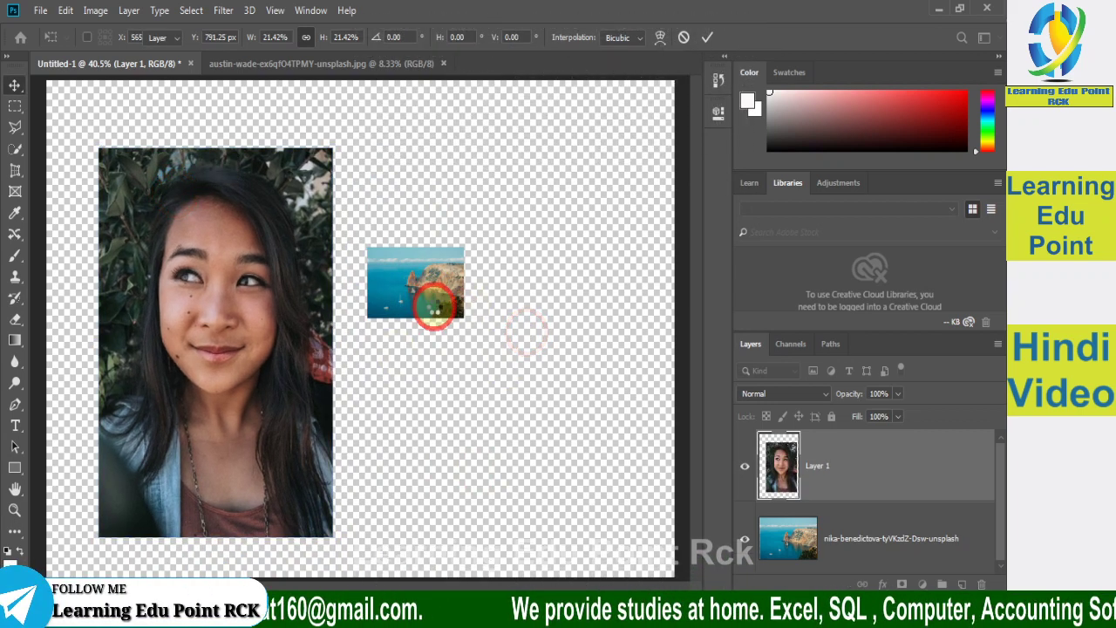
# Step: Move the small seascape right and down, then scale the portrait to about half and shift it up-left
pyautogui.click(431, 302)
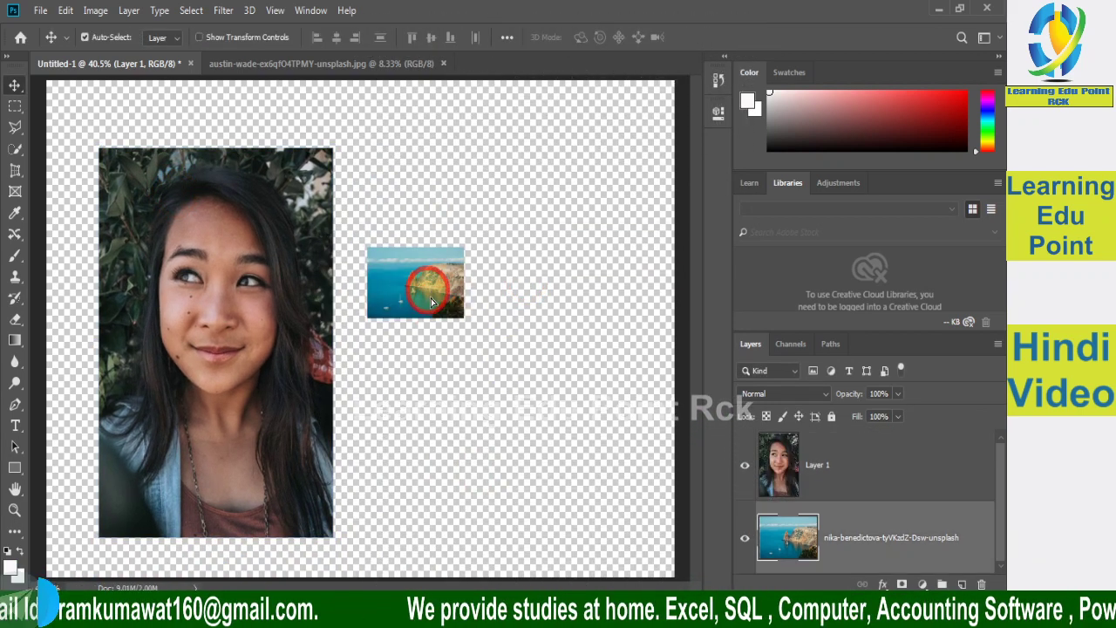
pyautogui.moveTo(432, 302); pyautogui.dragTo(543, 348)
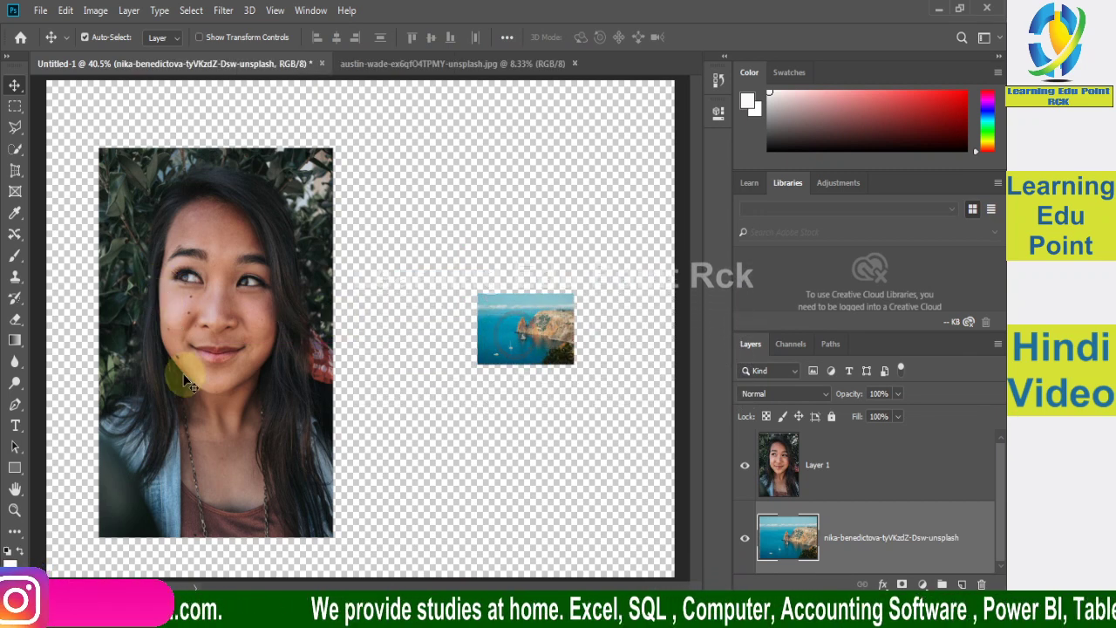
pyautogui.click(122, 202)
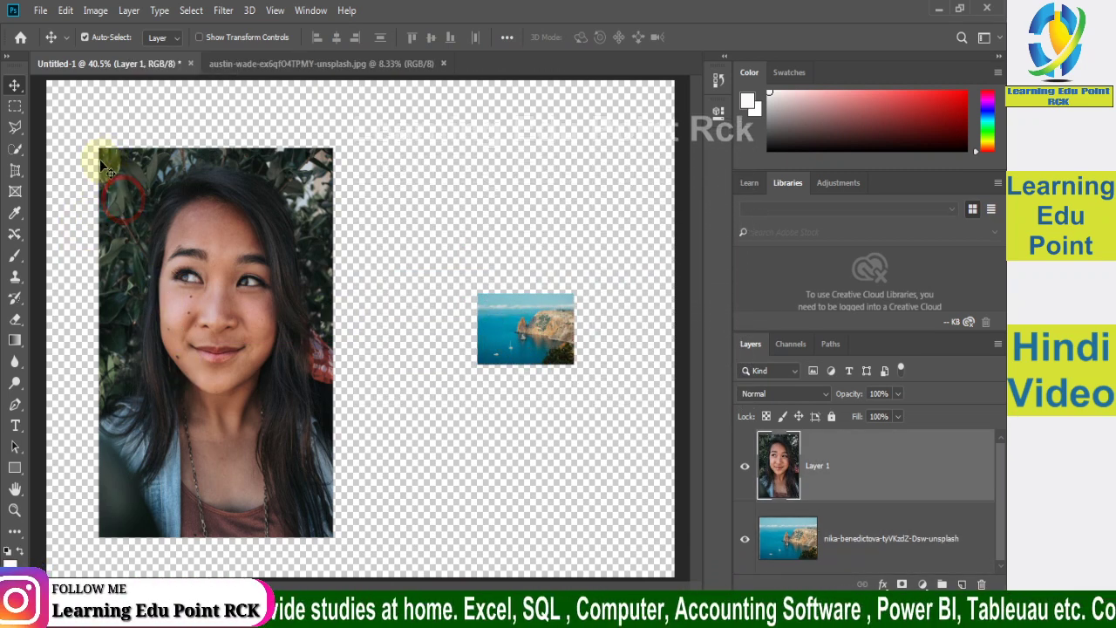
pyautogui.hotkey('ctrl', 't')
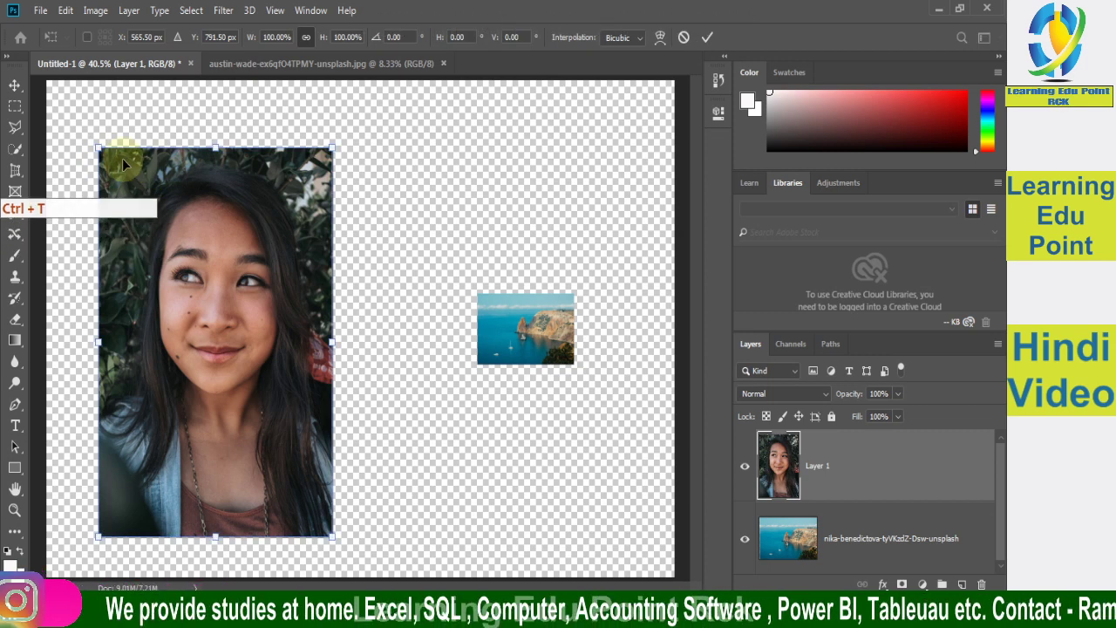
pyautogui.moveTo(99, 149); pyautogui.dragTo(157, 386)
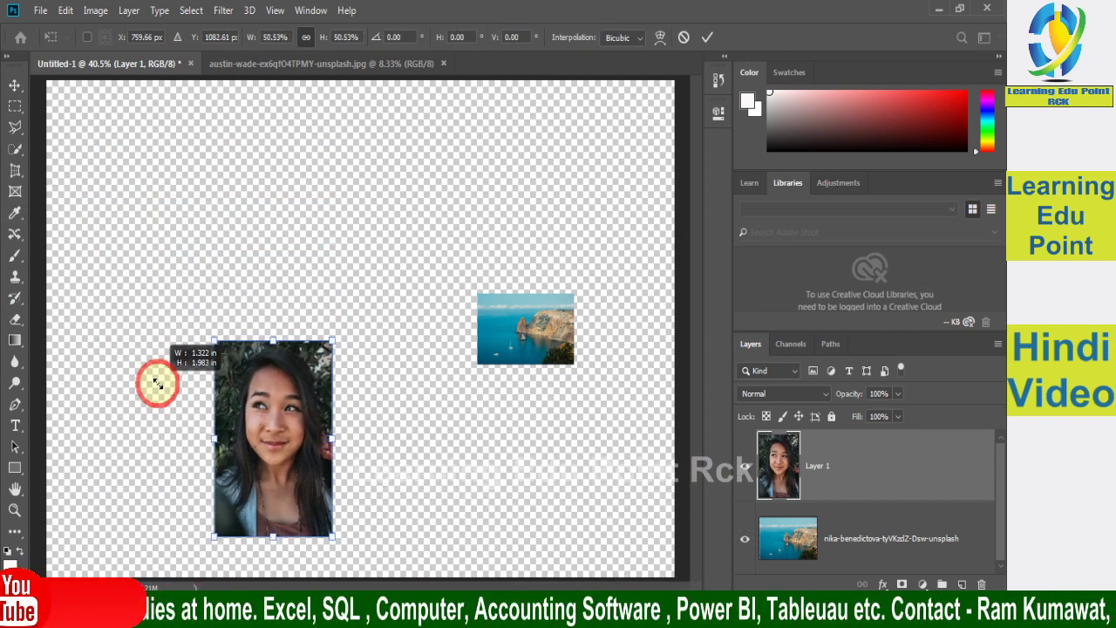
pyautogui.moveTo(293, 471); pyautogui.dragTo(271, 353)
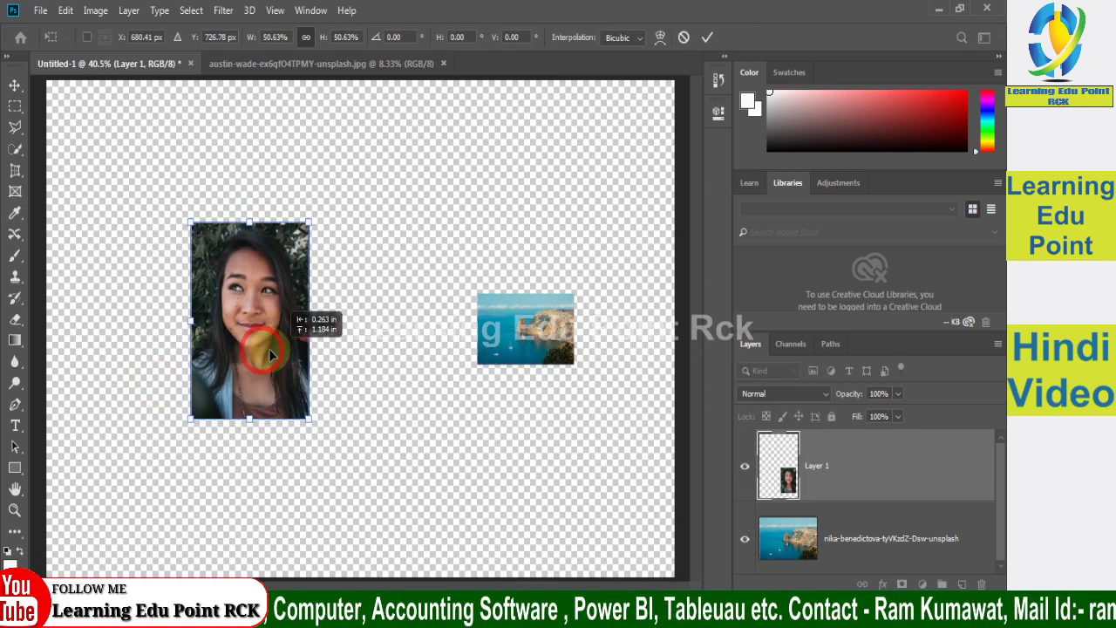
pyautogui.click(557, 350)
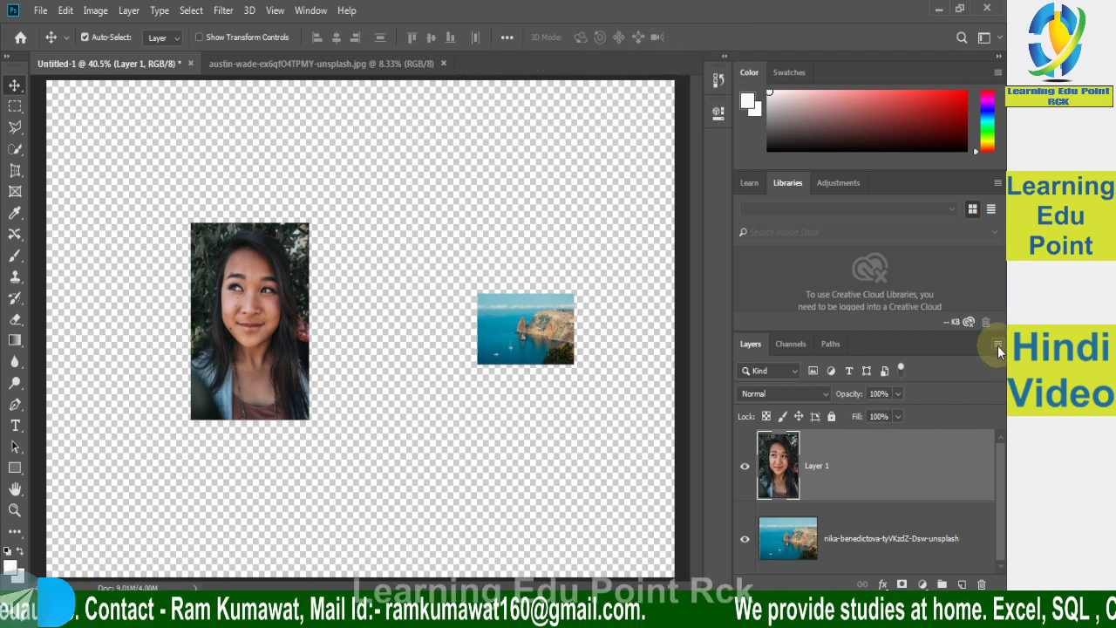
pyautogui.click(998, 345)
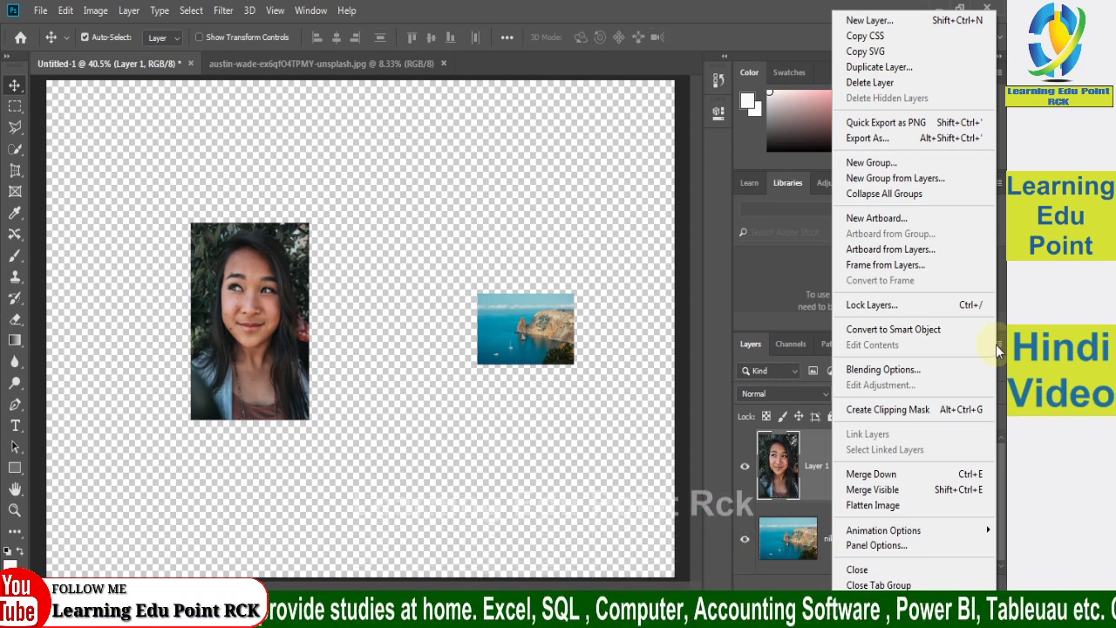
pyautogui.click(904, 543)
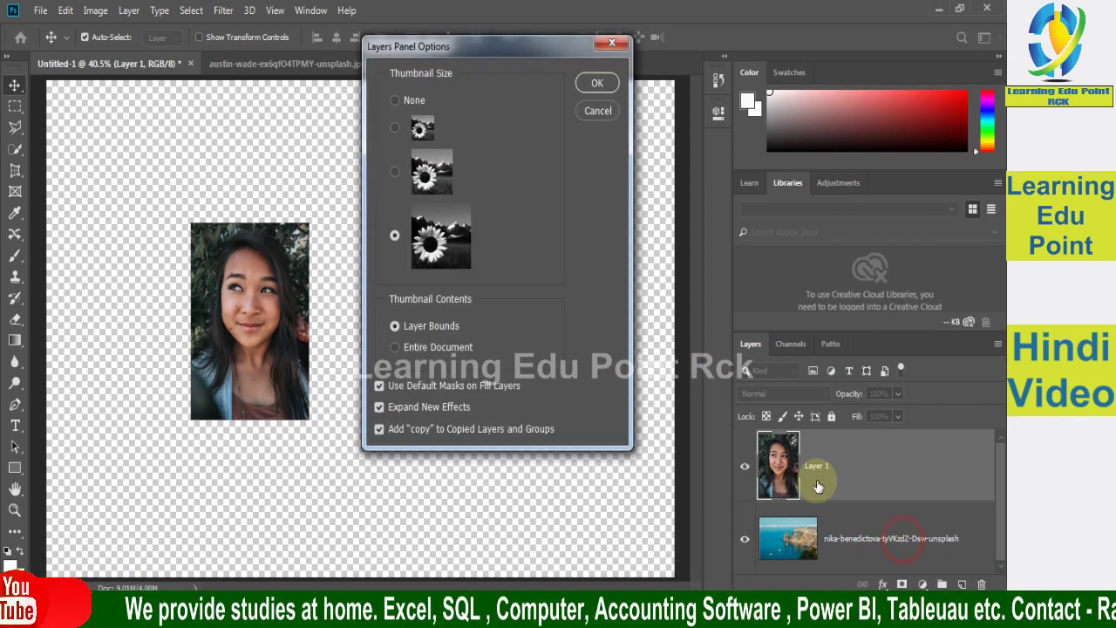
pyautogui.click(417, 349)
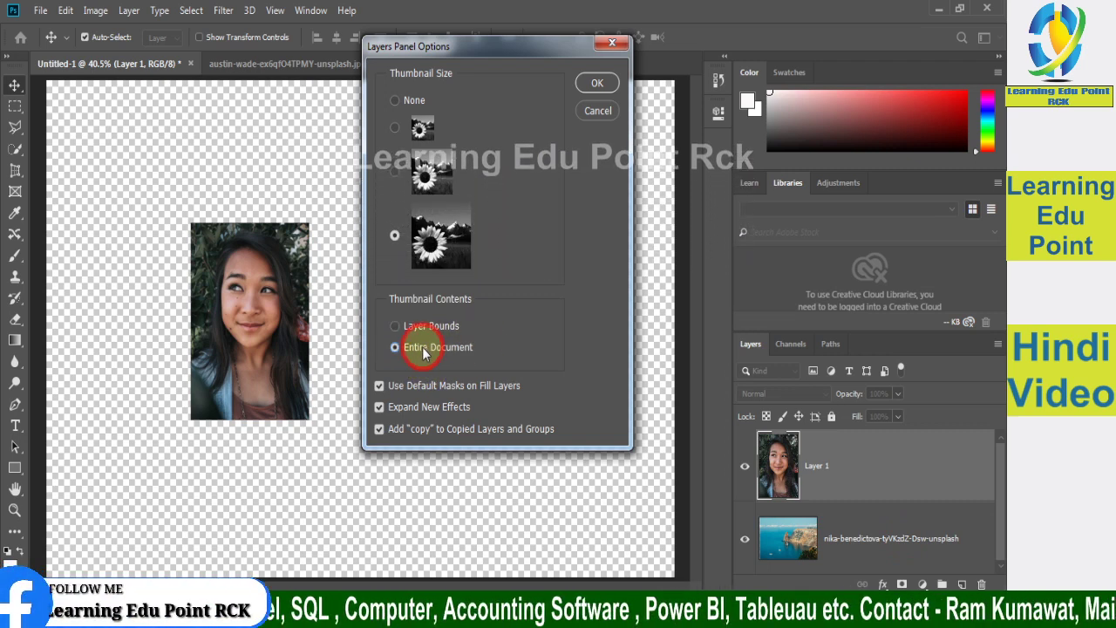
pyautogui.click(589, 86)
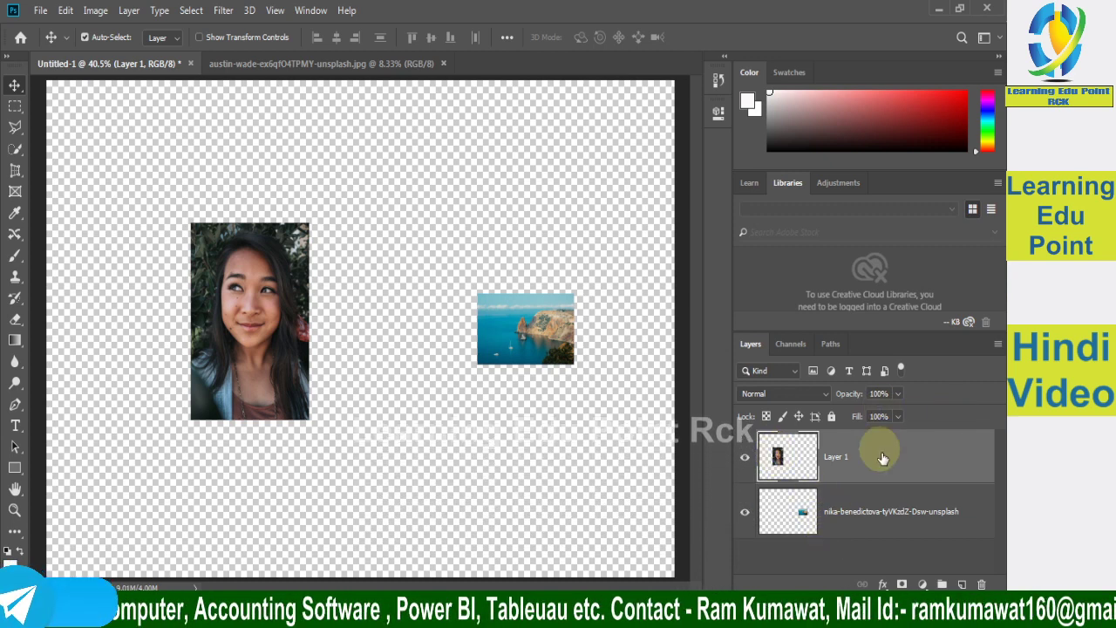
pyautogui.click(1000, 344)
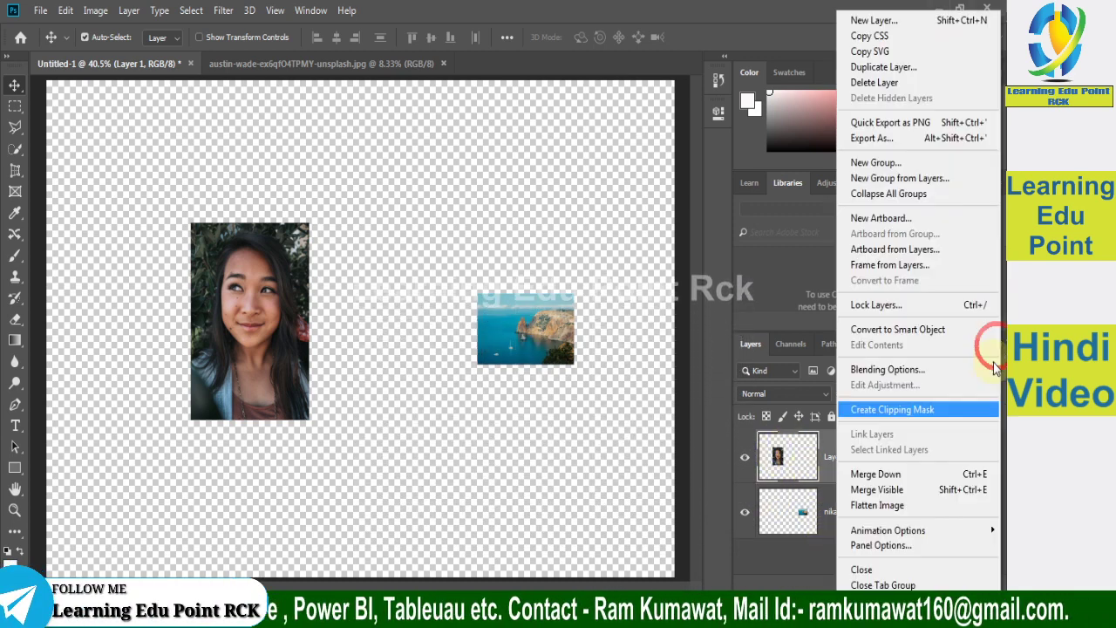
pyautogui.click(881, 546)
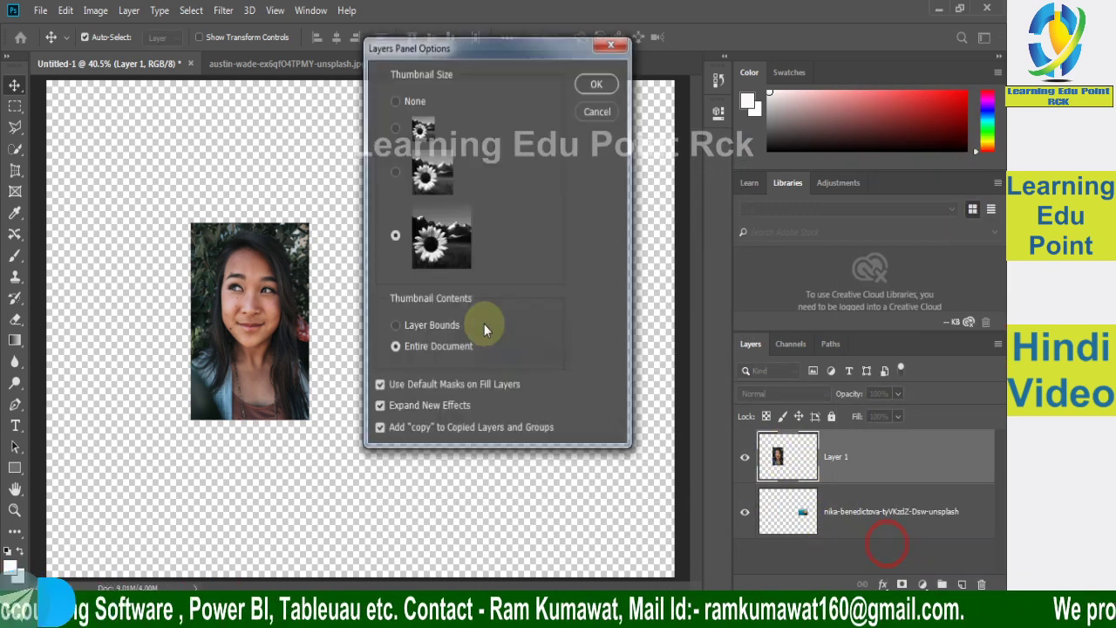
pyautogui.click(431, 326)
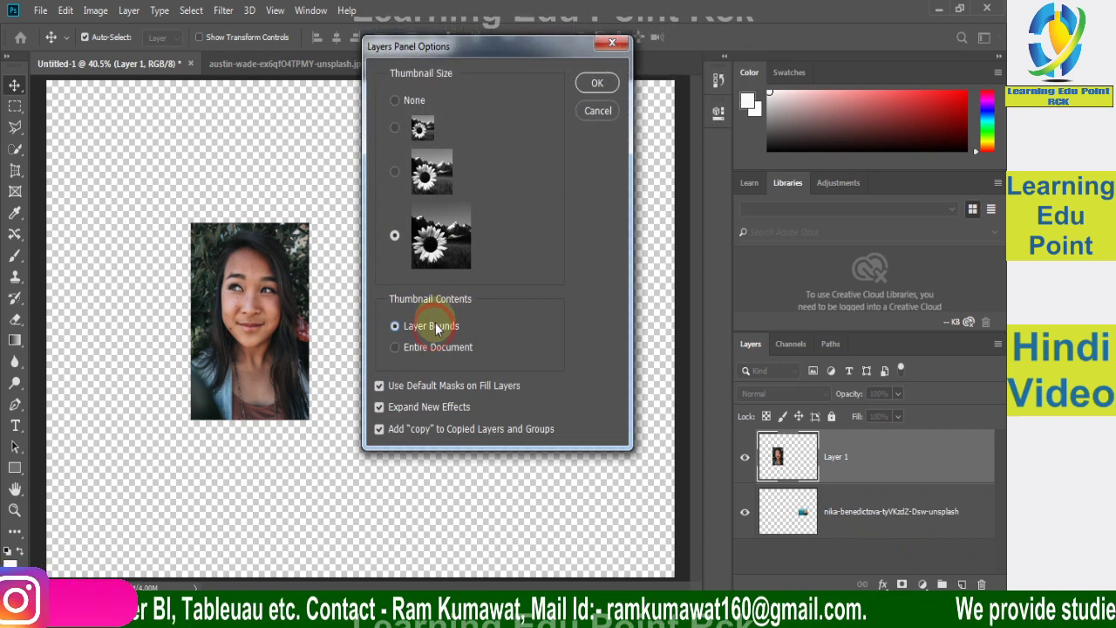
pyautogui.click(408, 245)
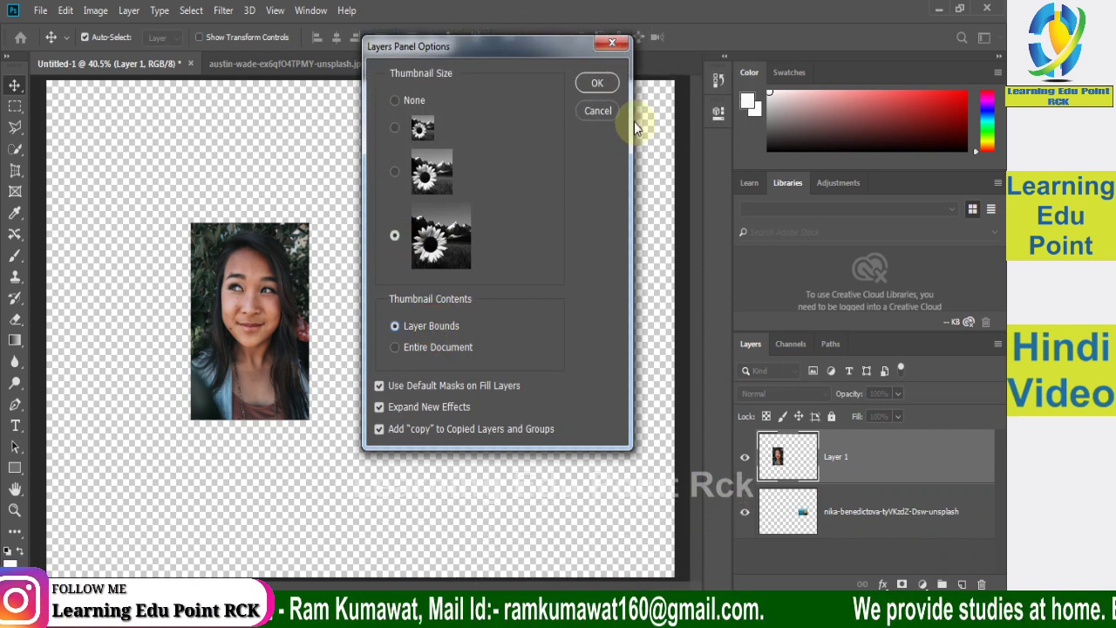
pyautogui.click(598, 82)
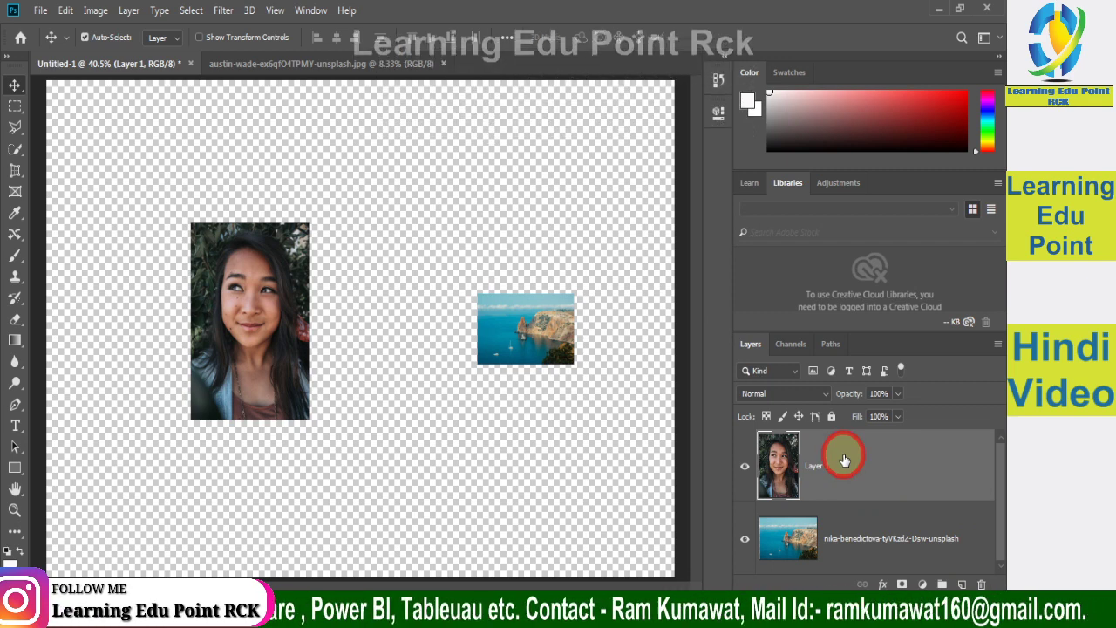
# Step: Delete and restore the portrait layer, then add two empty layers and delete them
pyautogui.moveTo(845, 462); pyautogui.dragTo(984, 578)
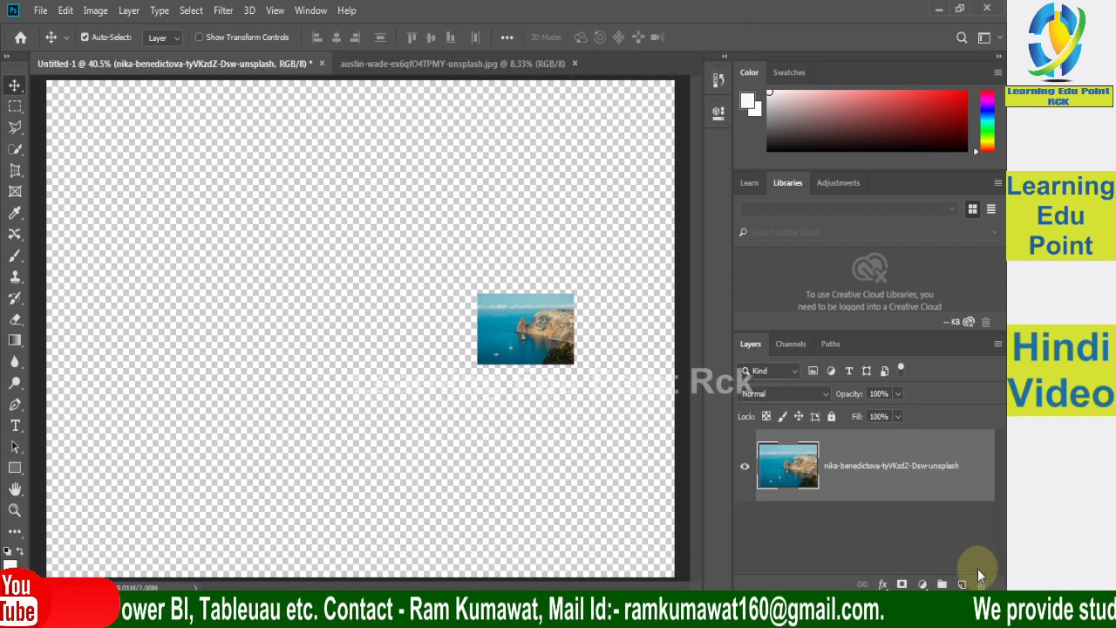
pyautogui.hotkey('ctrl', 'z')
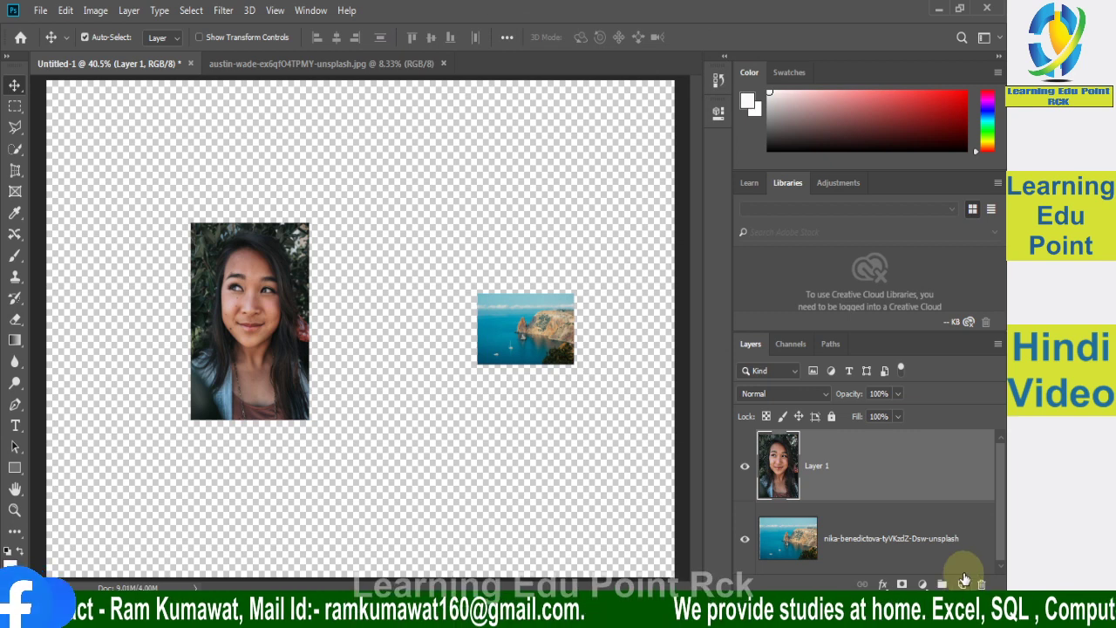
pyautogui.click(962, 584)
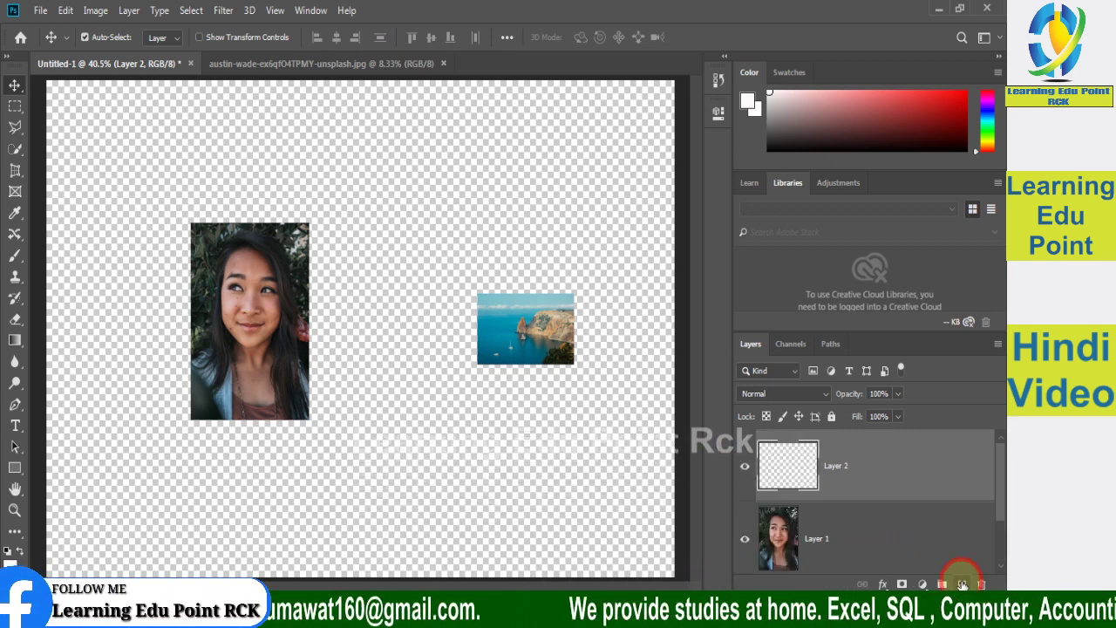
pyautogui.click(962, 585)
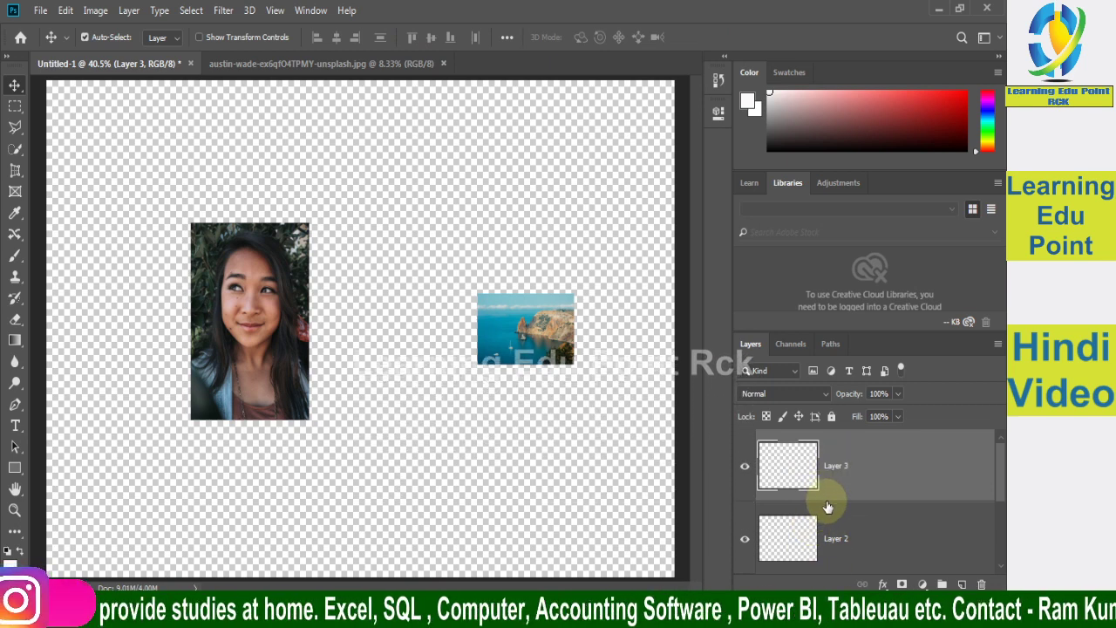
pyautogui.click(842, 475)
pyautogui.click(837, 468)
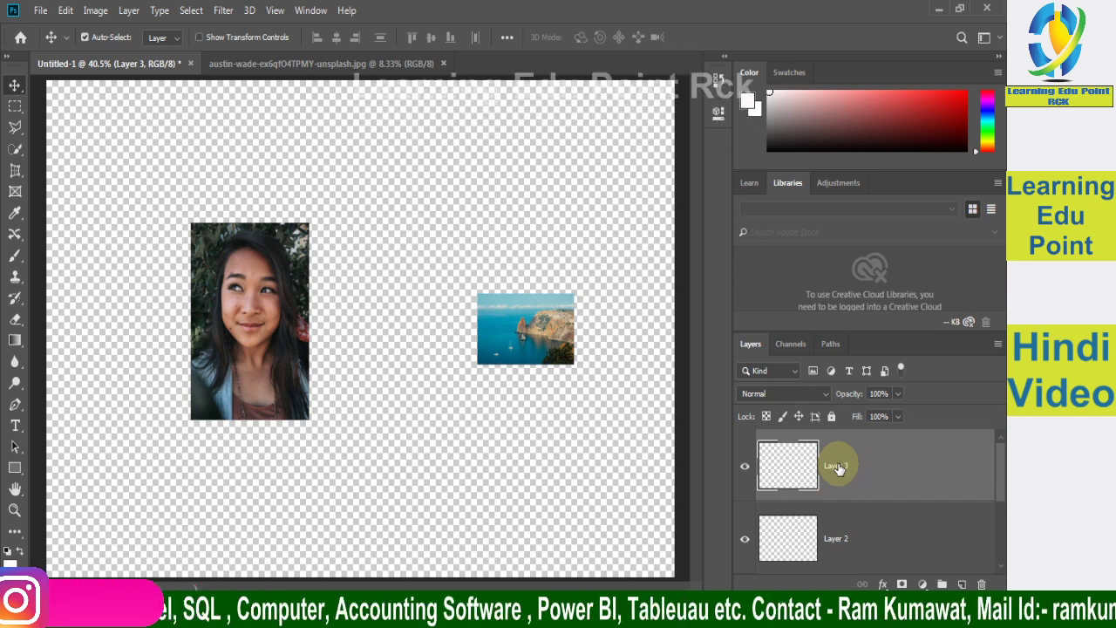
pyautogui.press('Delete')
pyautogui.press('Delete')
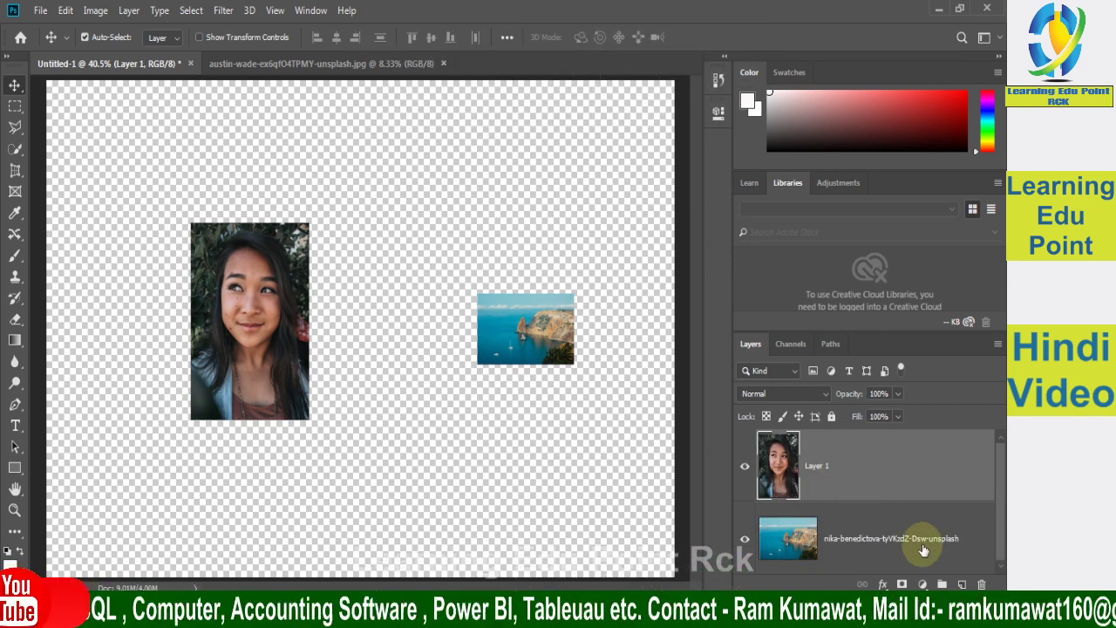
# Step: Show the Adjustments panel and drag the divider up to enlarge the Layers panel
pyautogui.moveTo(912, 538); pyautogui.dragTo(866, 508)
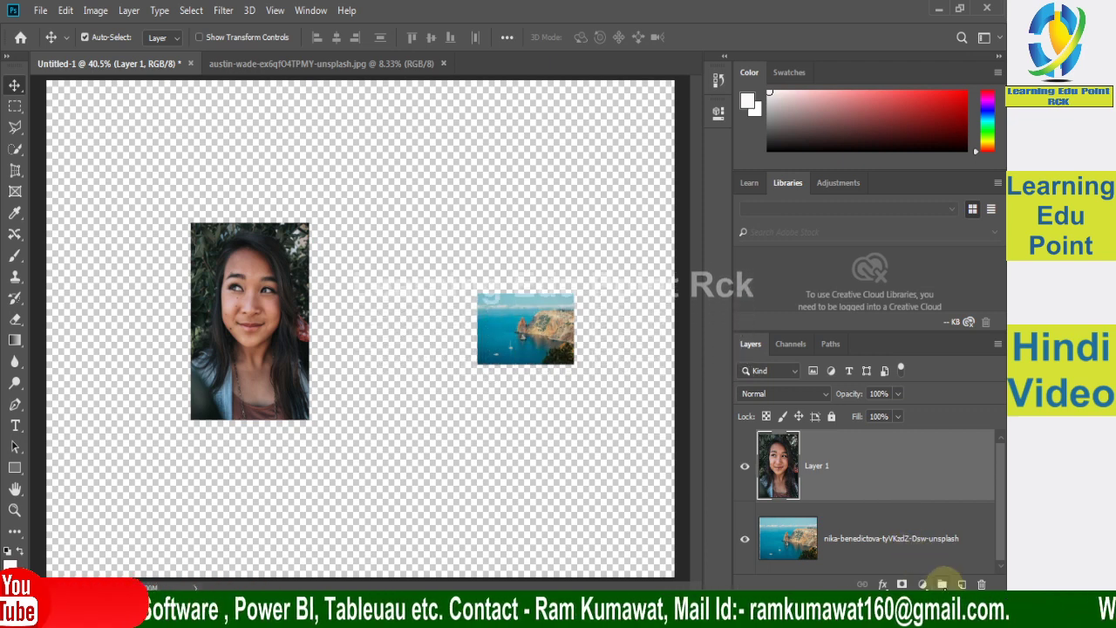
pyautogui.moveTo(866, 508); pyautogui.dragTo(941, 582)
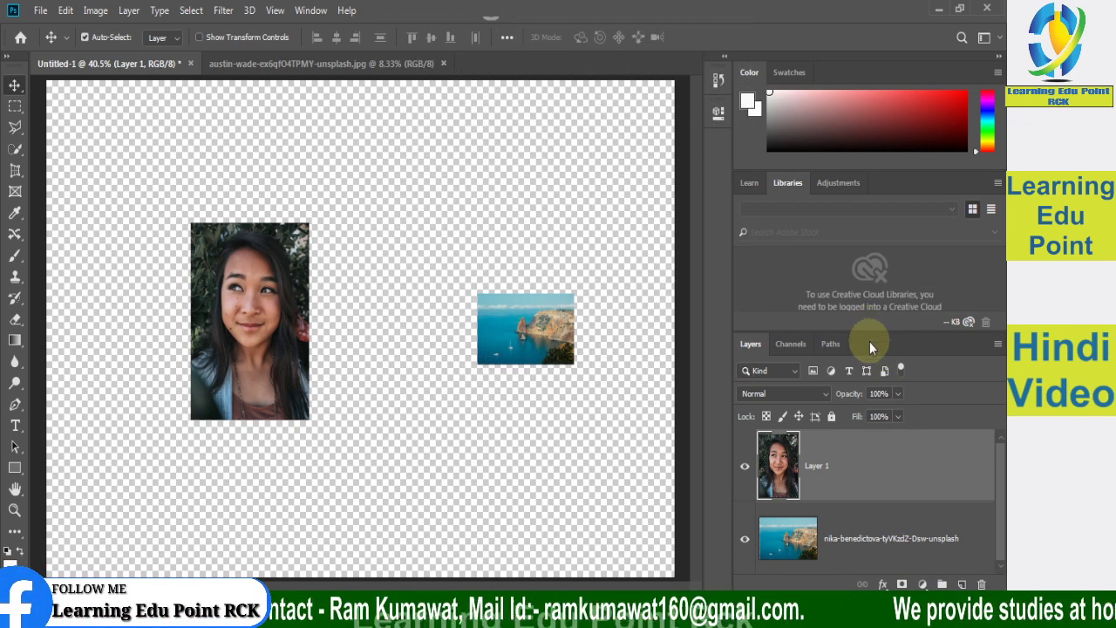
pyautogui.moveTo(870, 331); pyautogui.dragTo(867, 286)
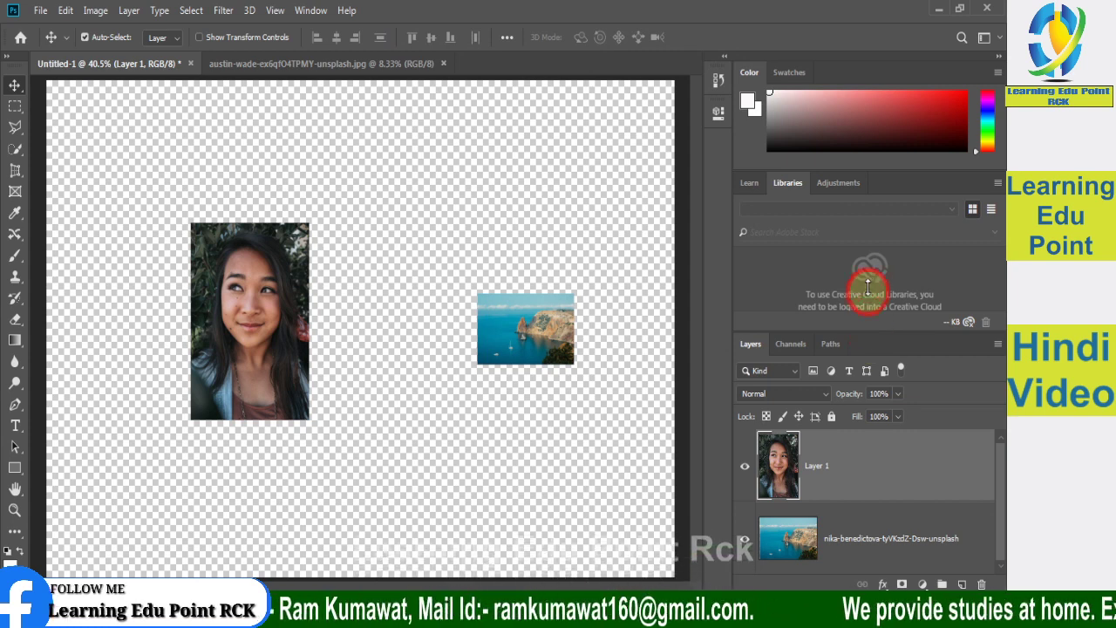
pyautogui.click(839, 182)
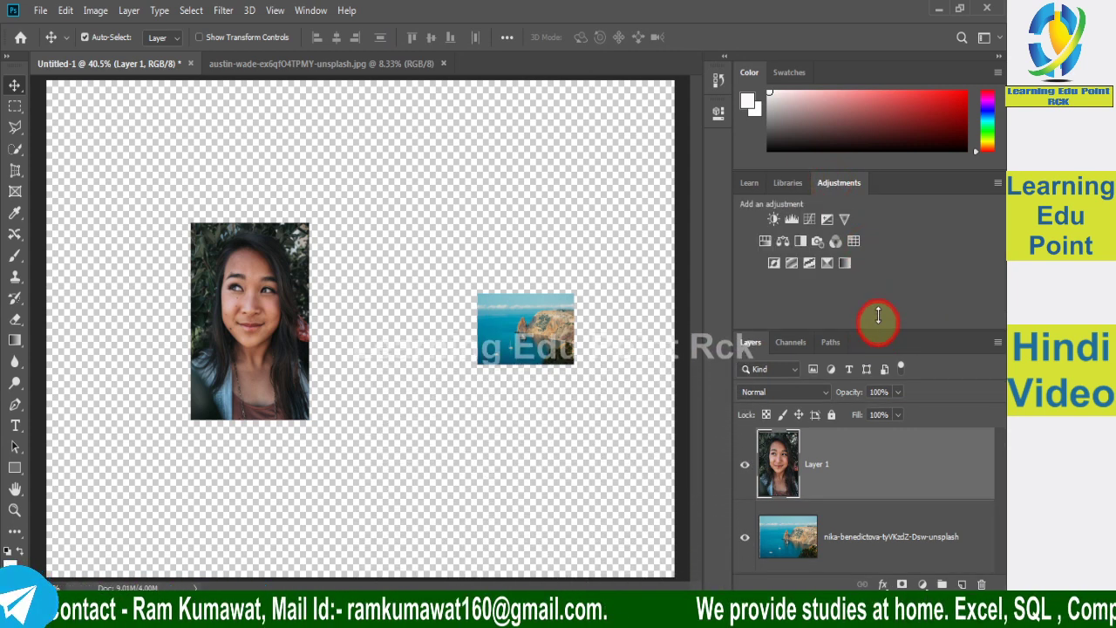
pyautogui.moveTo(878, 332); pyautogui.dragTo(879, 242)
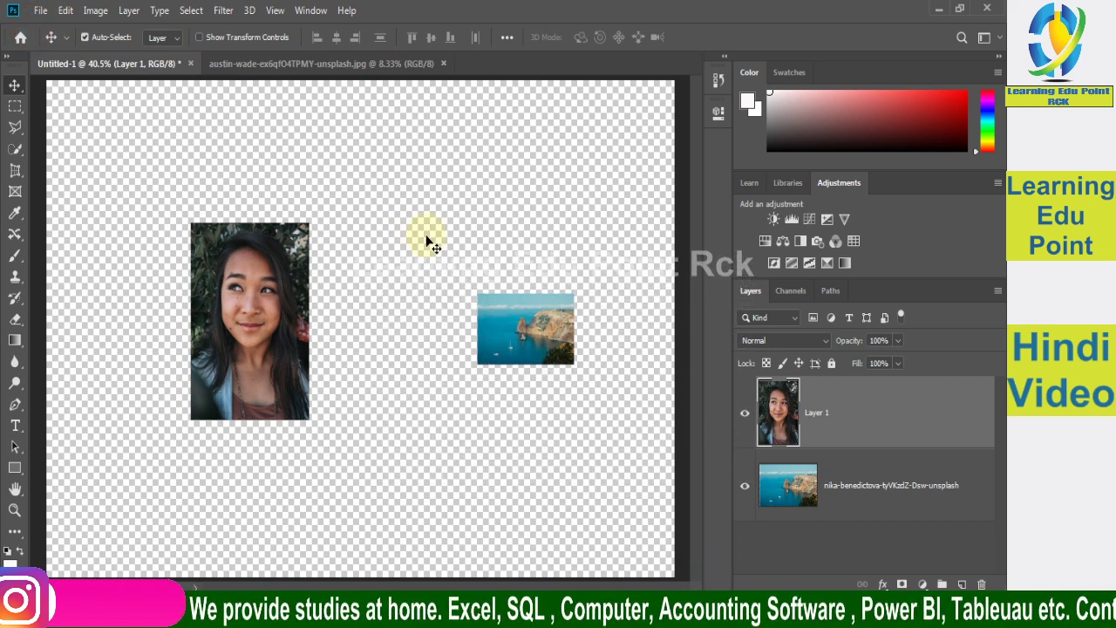
# Step: Open the tablet-on-table photo from the Home screen's recent files
pyautogui.click(19, 39)
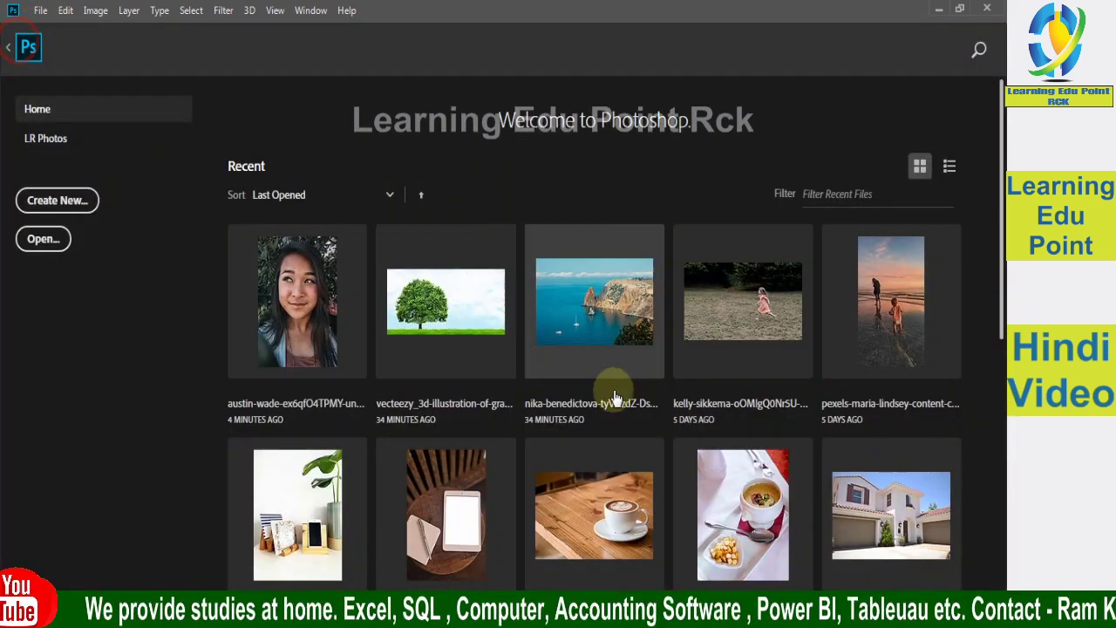
pyautogui.moveTo(1002, 297); pyautogui.dragTo(1003, 384)
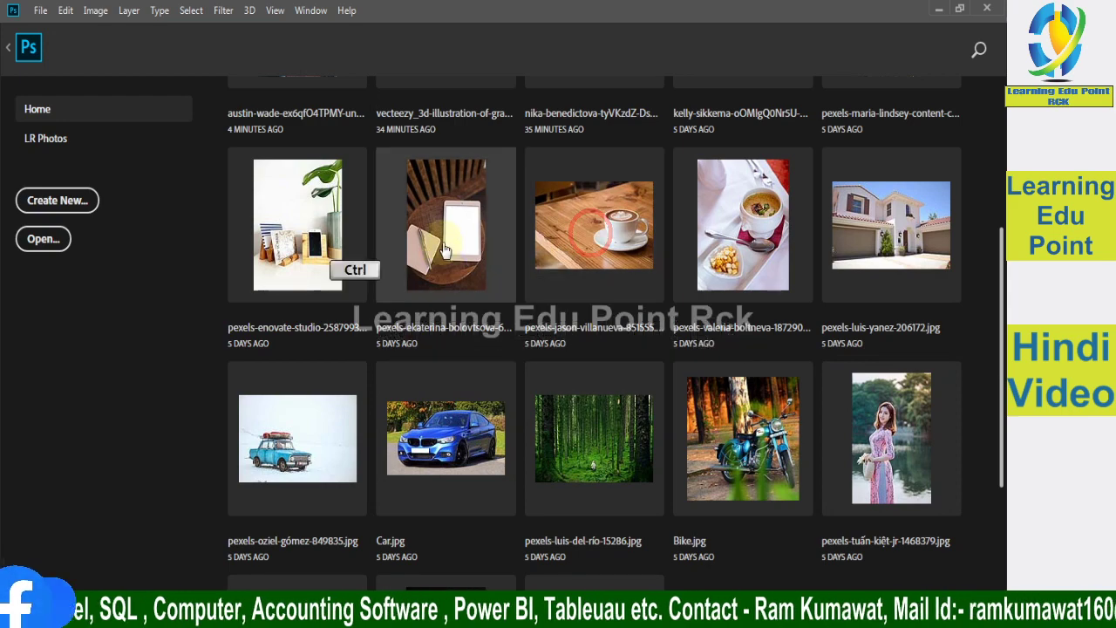
pyautogui.keyDown('ctrl'); pyautogui.click(444, 242); pyautogui.keyUp('ctrl')
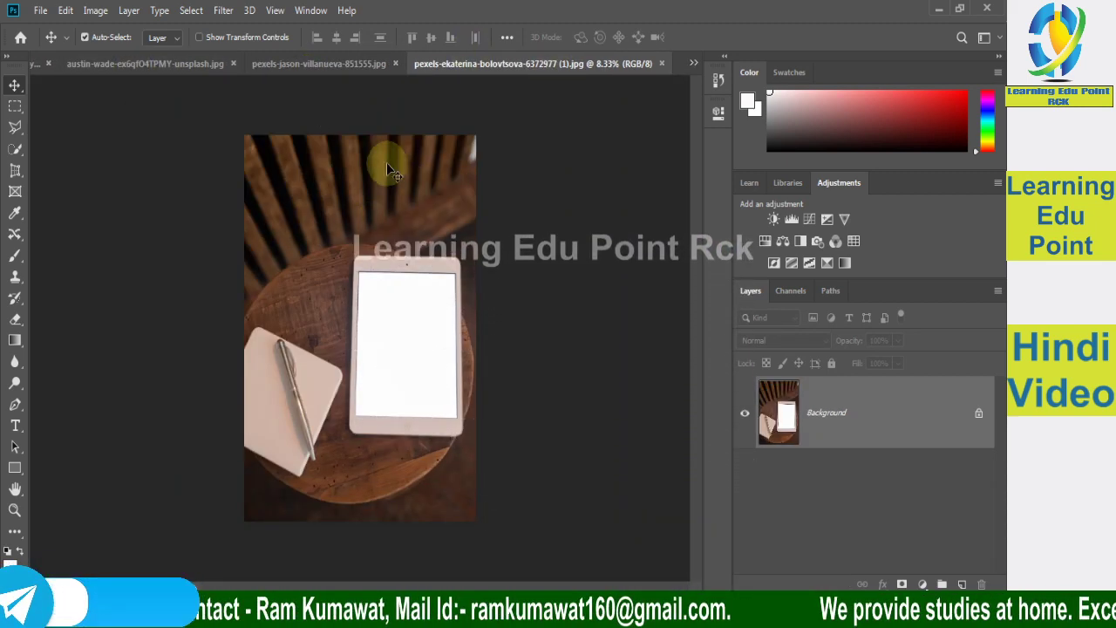
# Step: Select and copy the entire tablet photo, then return to the Untitled-1 collage
pyautogui.click(342, 286)
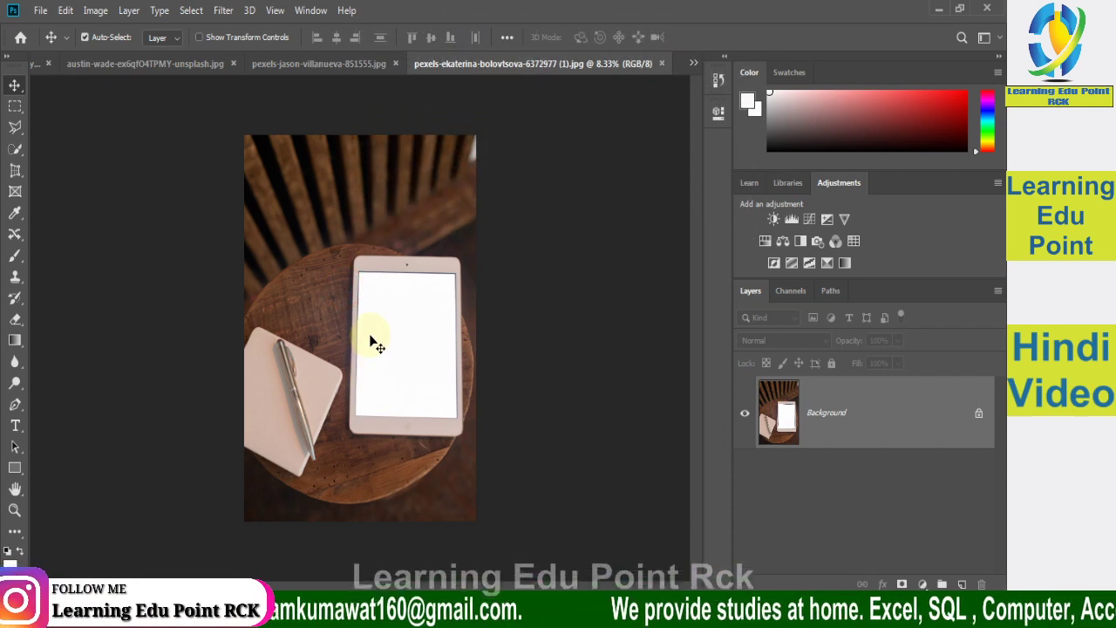
pyautogui.hotkey('ctrl', 'c')
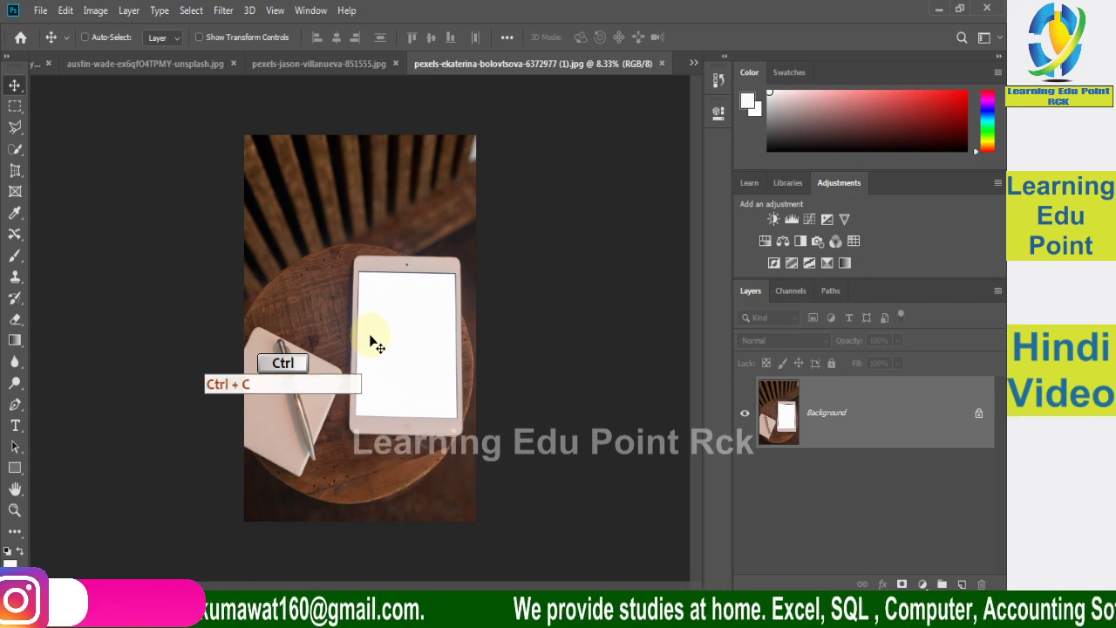
pyautogui.hotkey('ctrl', 'a')
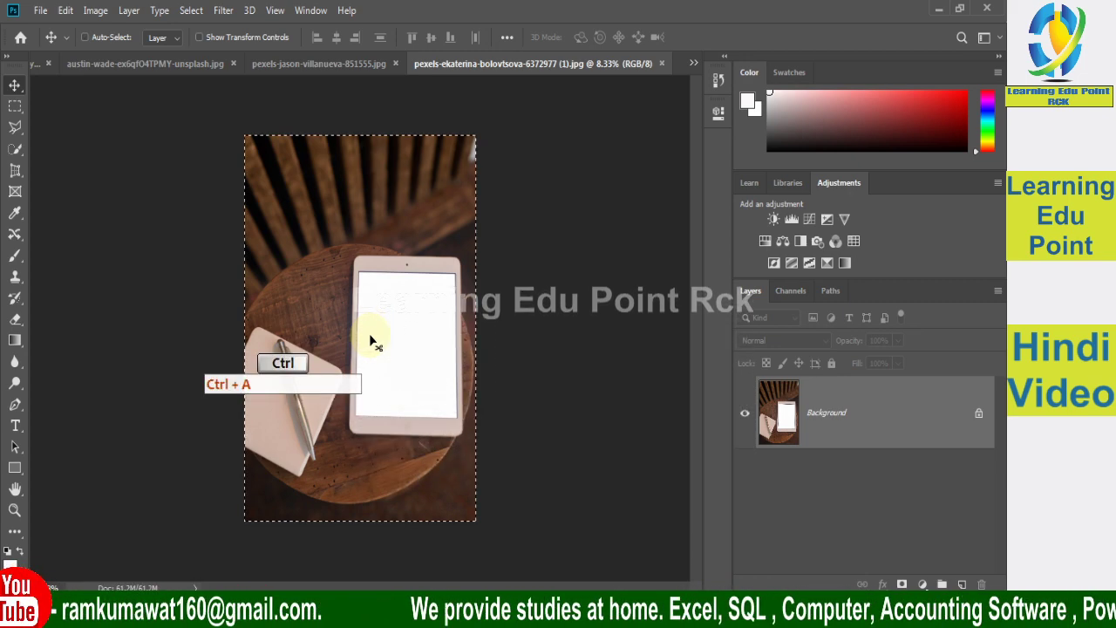
pyautogui.hotkey('ctrl', 'c')
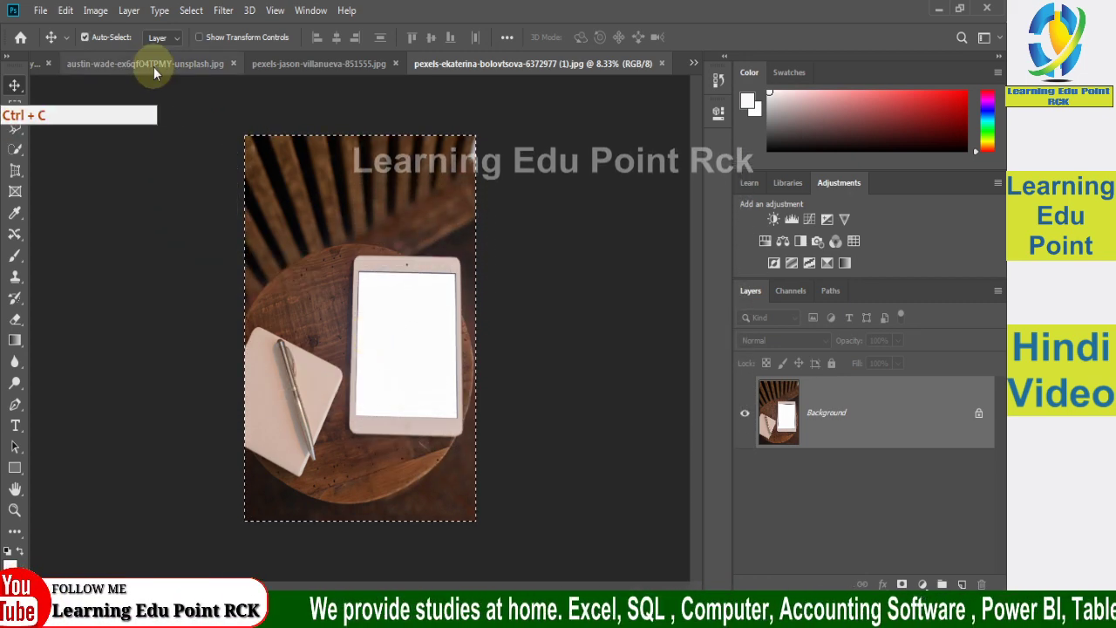
pyautogui.click(35, 64)
# Step: Paste the tablet photo as Layer 2, shift it down-right and enter Free Transform
pyautogui.hotkey('ctrl', 'v')
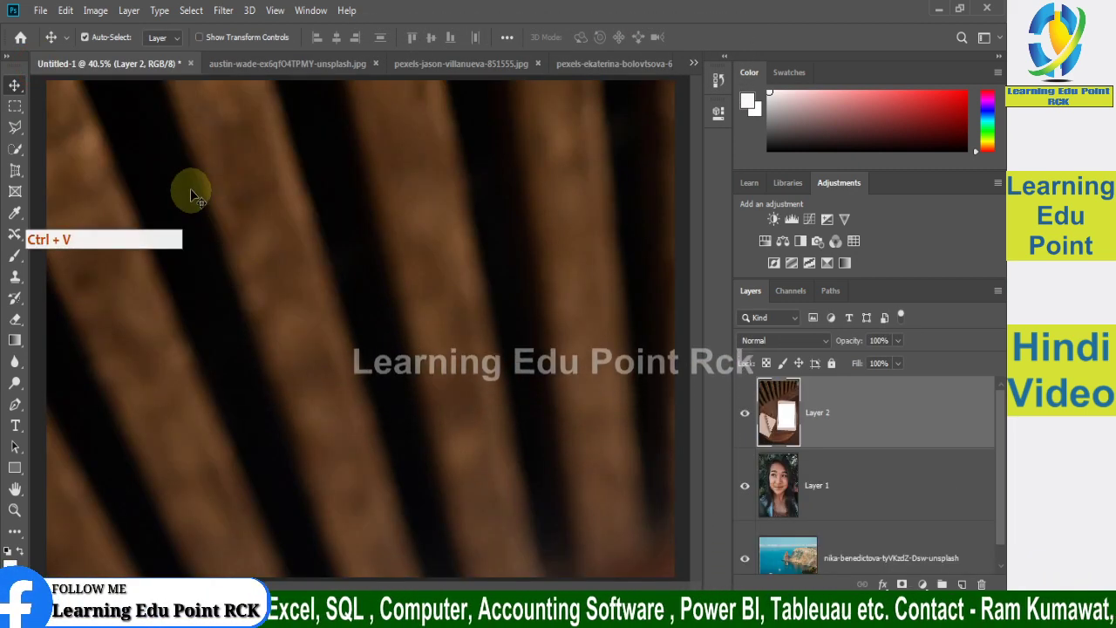
pyautogui.click(188, 187)
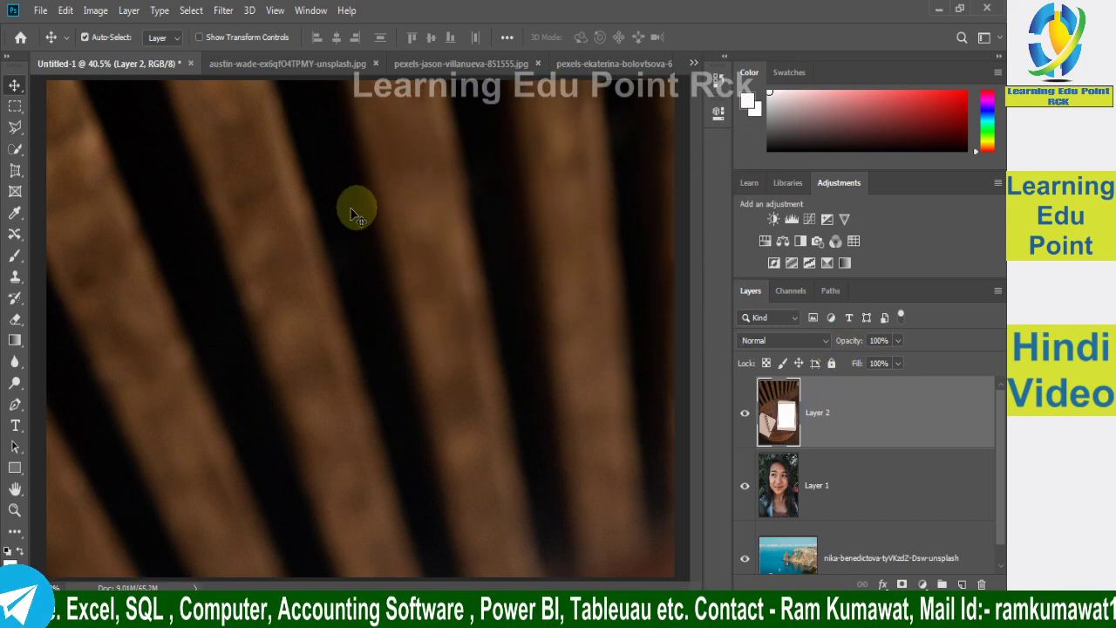
pyautogui.moveTo(108, 160); pyautogui.dragTo(190, 275)
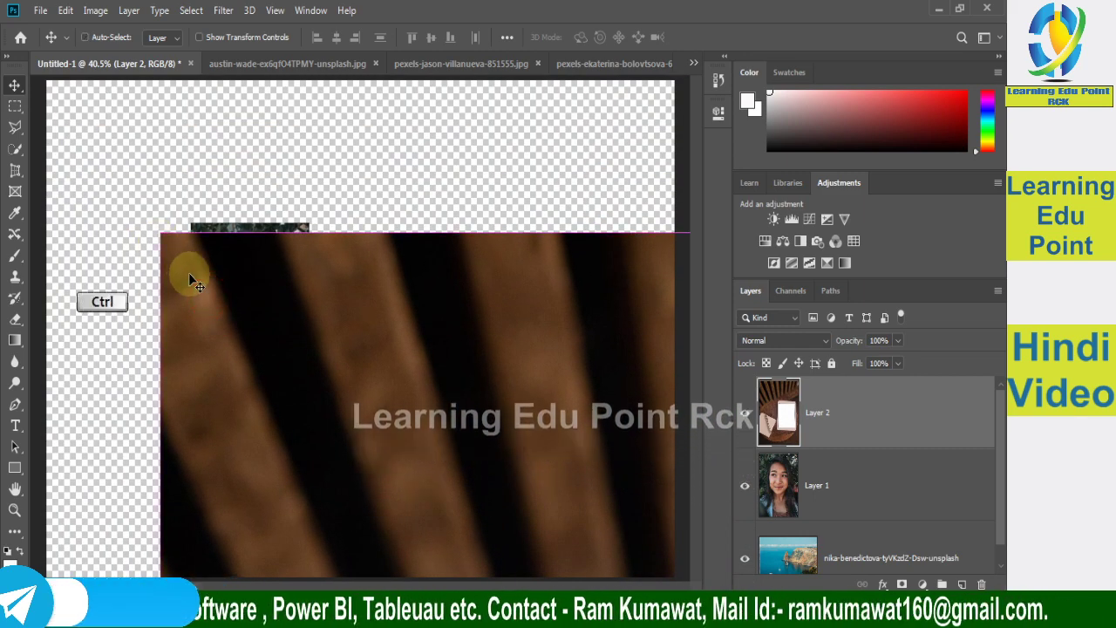
pyautogui.hotkey('ctrl', 't')
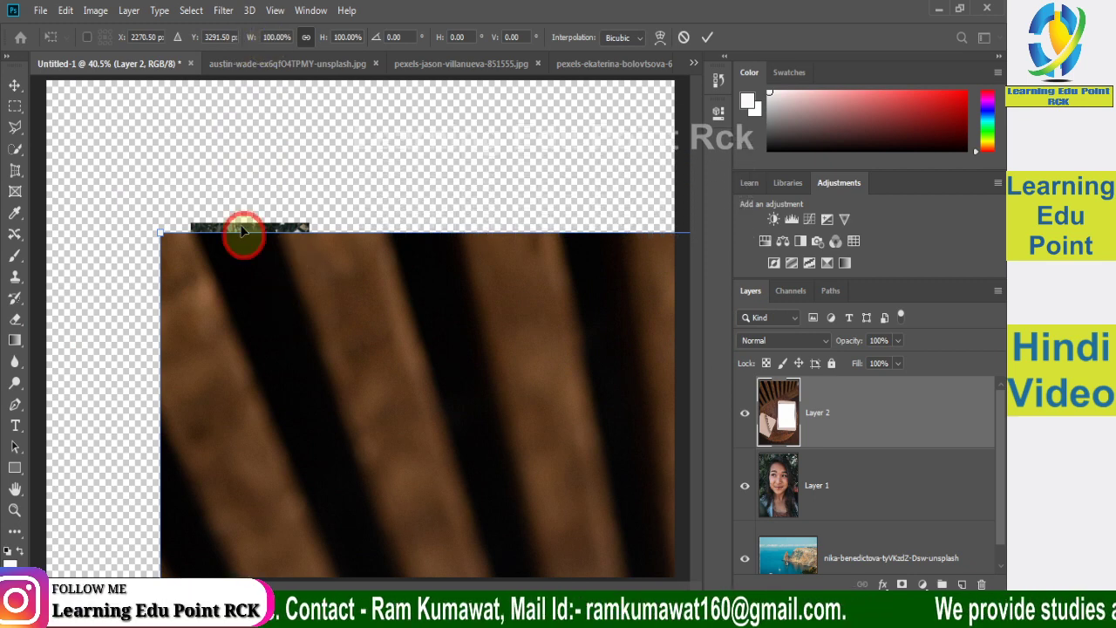
# Step: Move and scale down the tablet photo, setting its width to 39.90%
pyautogui.moveTo(243, 231); pyautogui.dragTo(218, 165)
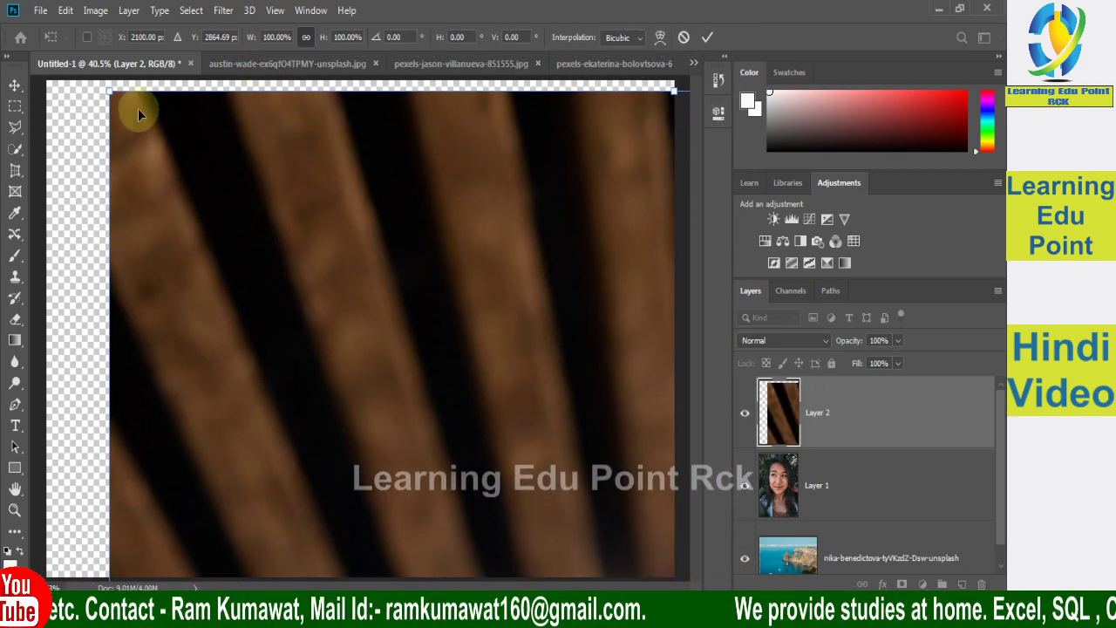
pyautogui.moveTo(110, 91)
pyautogui.mouseDown()
pyautogui.moveTo(664, 512)
pyautogui.moveTo(475, 371)
pyautogui.mouseUp()
pyautogui.moveTo(424, 290); pyautogui.dragTo(240, 177)
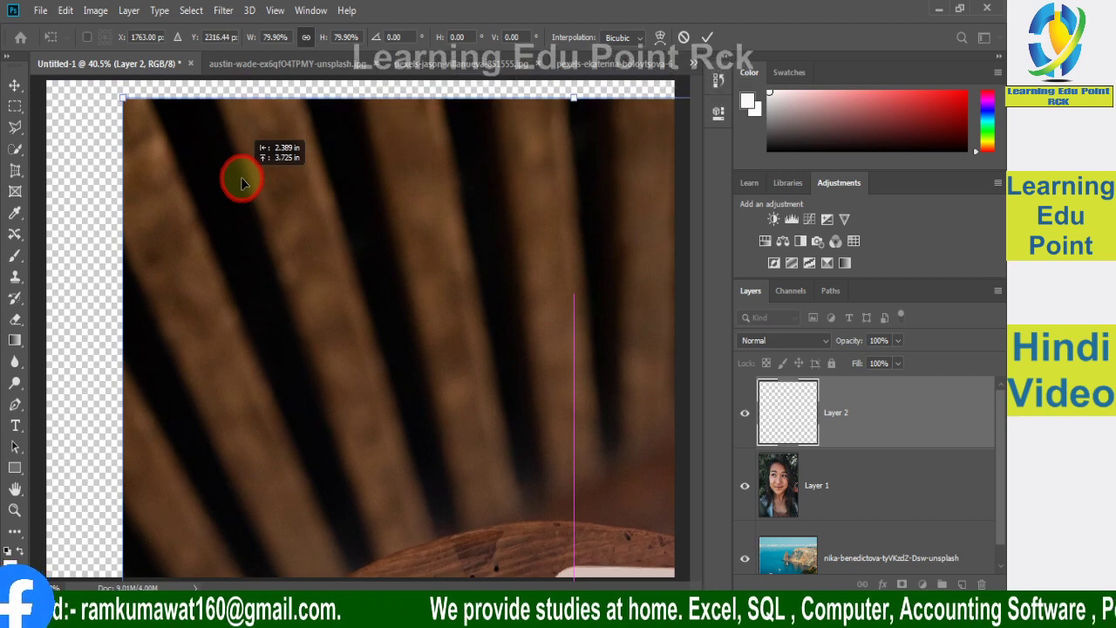
pyautogui.click(271, 36)
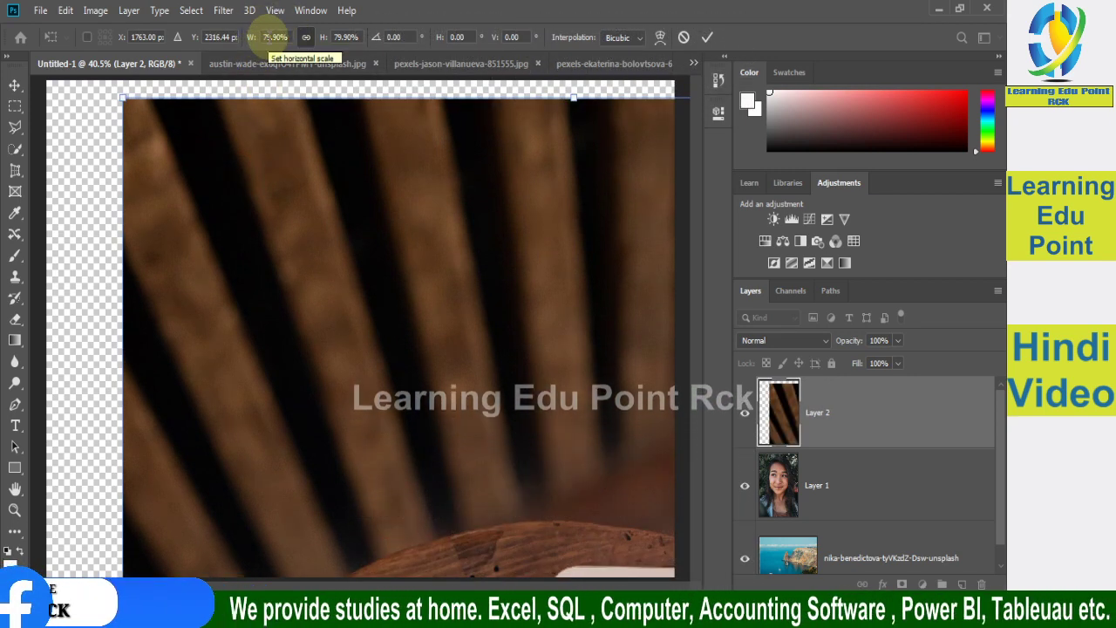
pyautogui.click(272, 37)
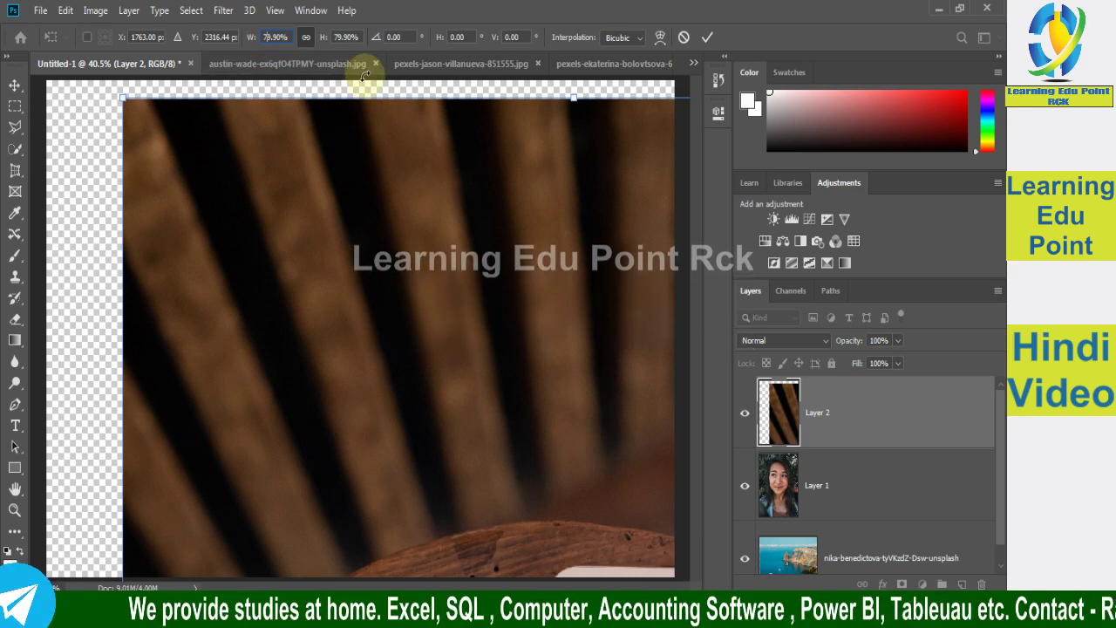
pyautogui.write('39.90')
pyautogui.press('Return')
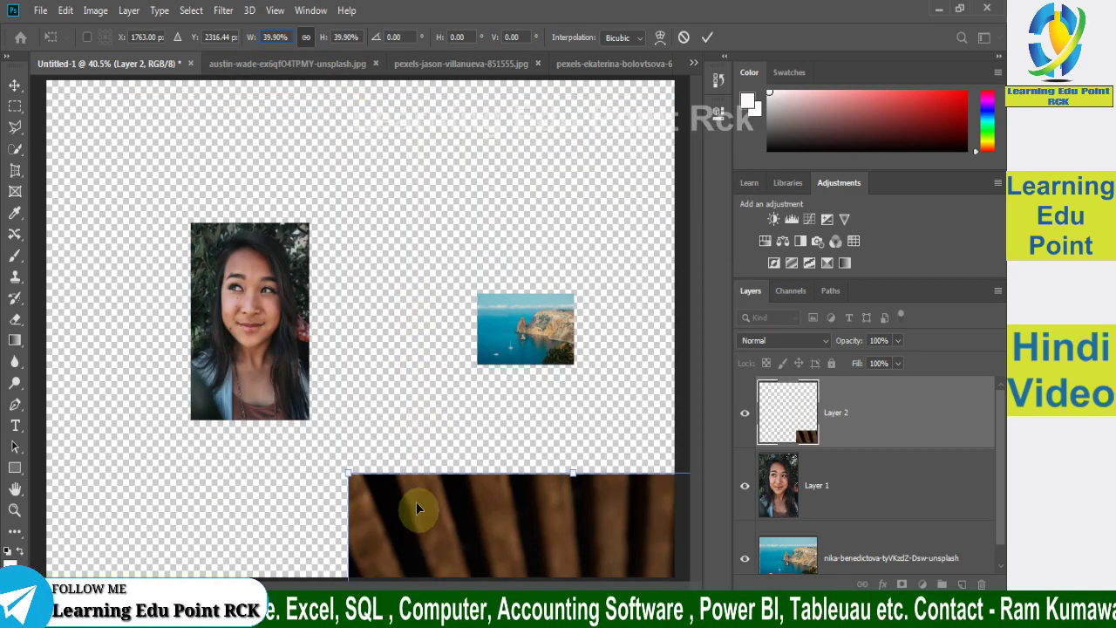
# Step: Move the tablet photo to the upper left and set its scale to 9.90%, then 20.90%
pyautogui.moveTo(416, 509)
pyautogui.mouseDown()
pyautogui.moveTo(165, 179)
pyautogui.moveTo(135, 179)
pyautogui.mouseUp()
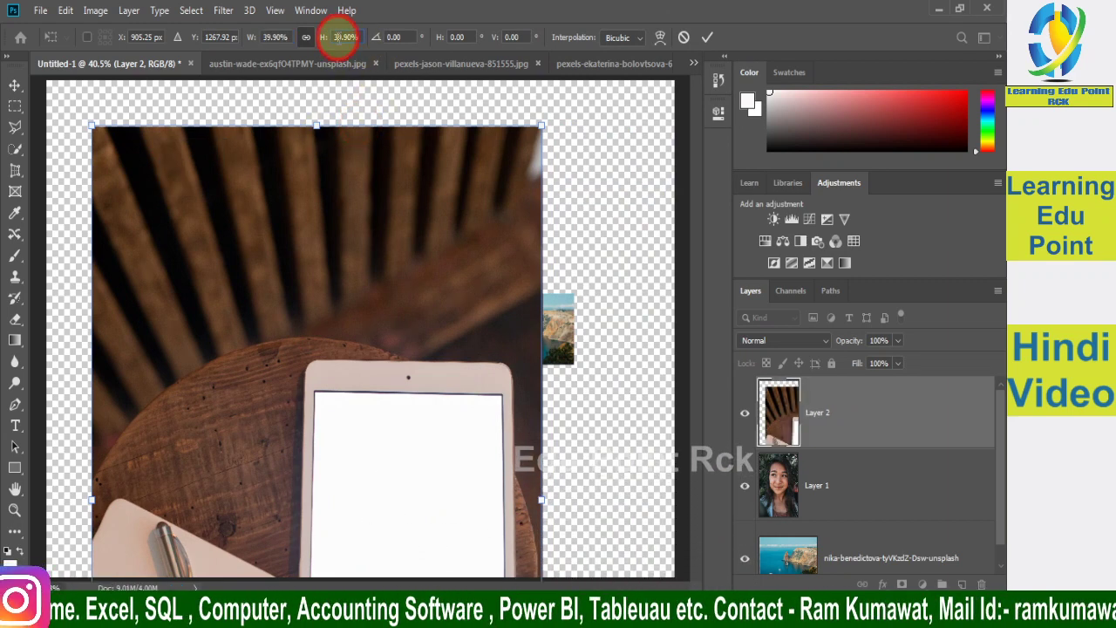
pyautogui.write('9.90')
pyautogui.press('Return')
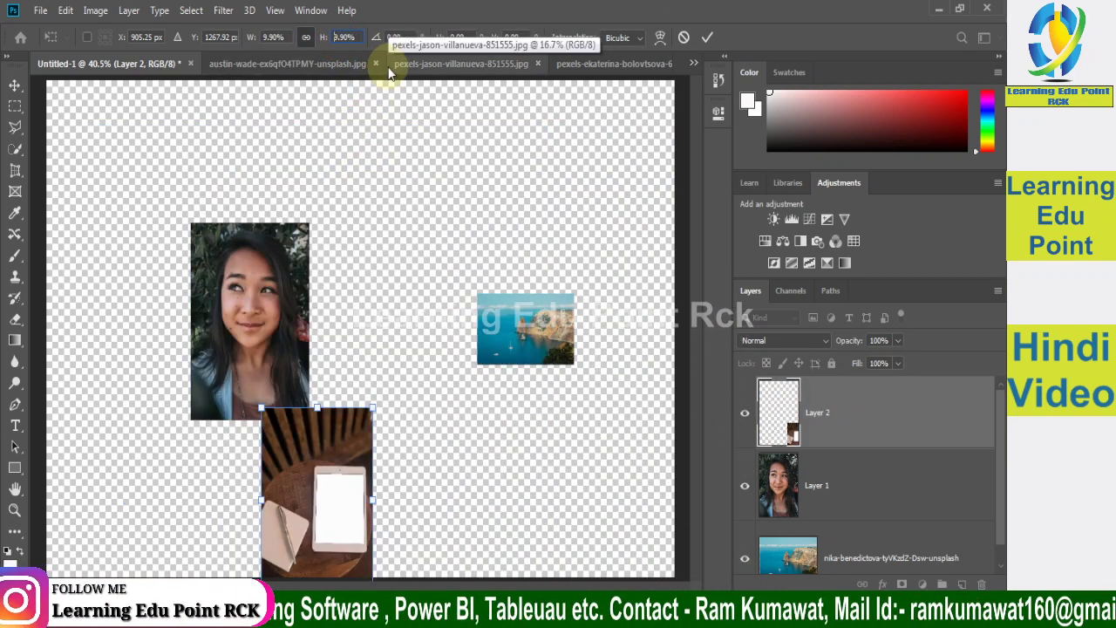
pyautogui.write('20')
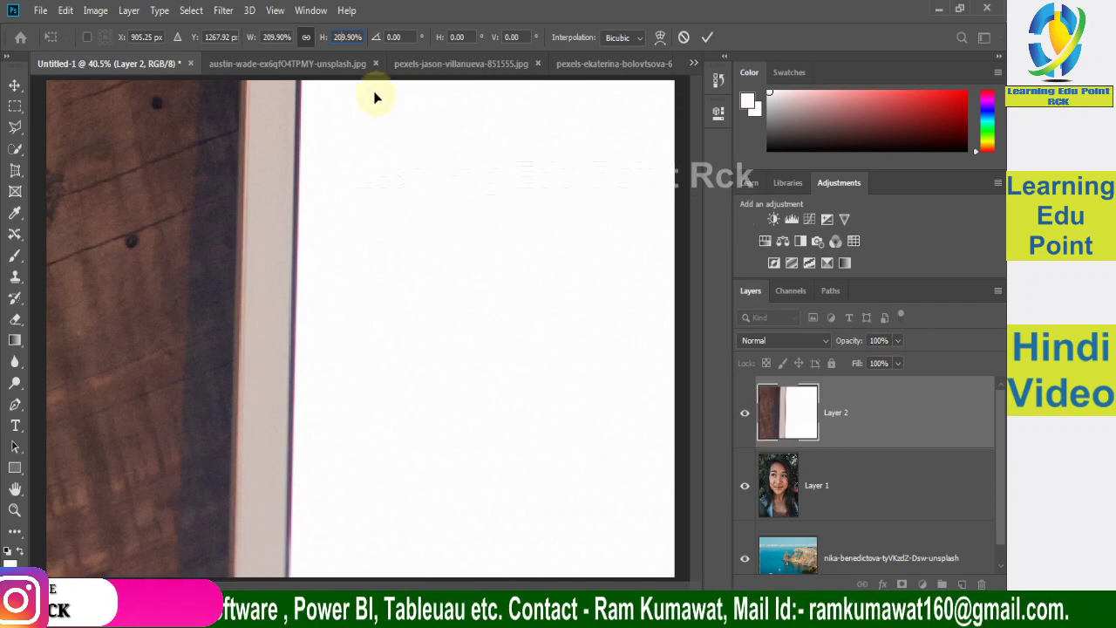
pyautogui.press('Delete')
pyautogui.press('Return')
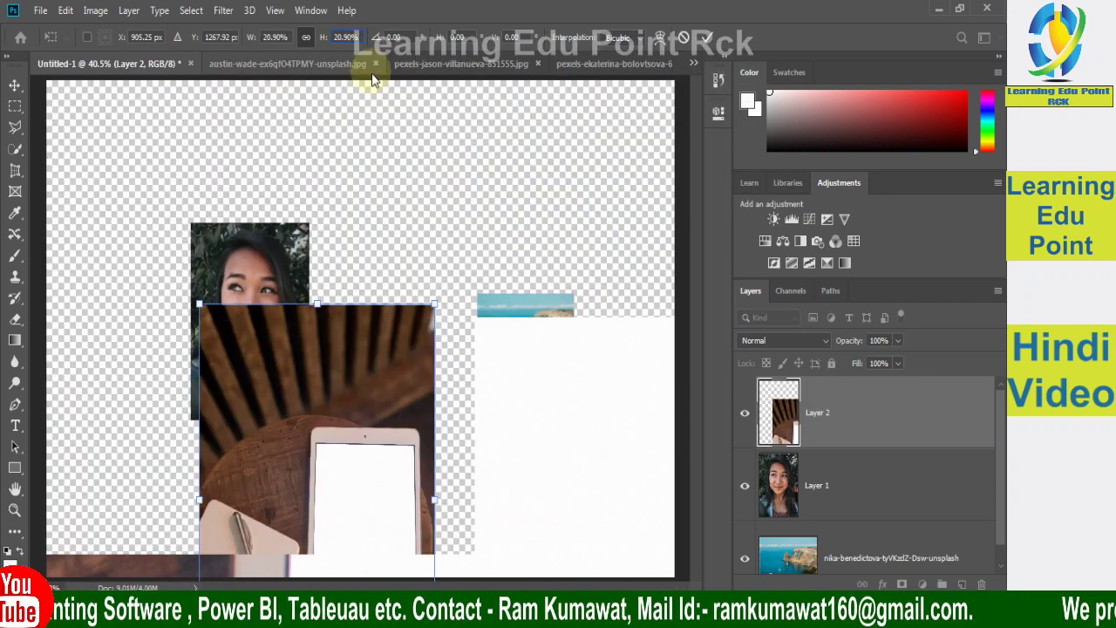
# Step: Shrink the tablet photo to about 9% and place it top-aligned beside the portrait
pyautogui.moveTo(387, 250); pyautogui.dragTo(364, 219)
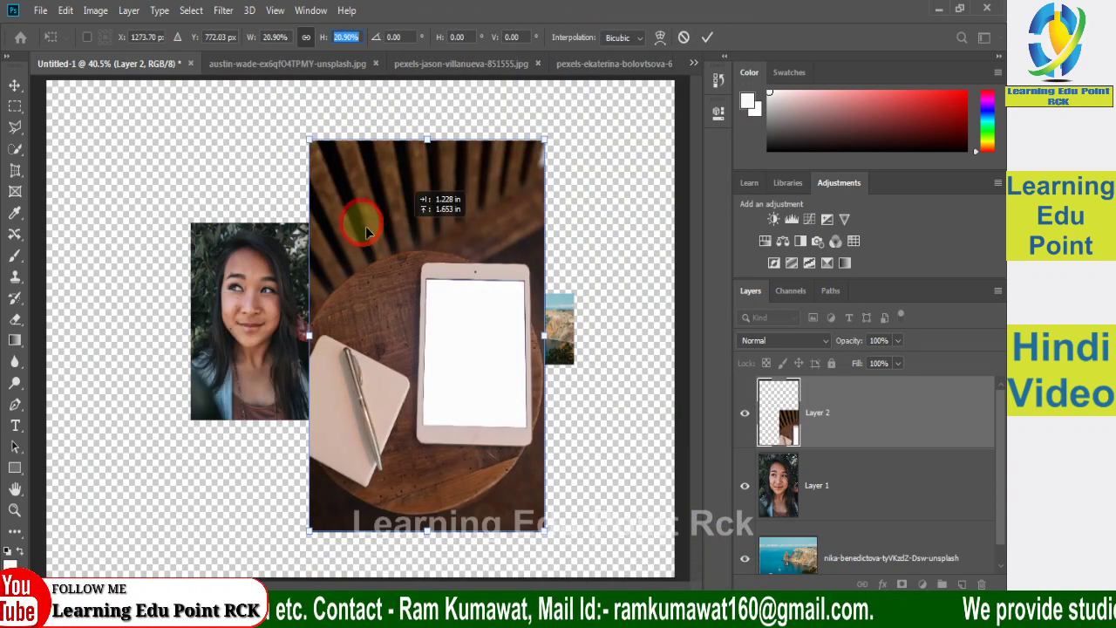
pyautogui.moveTo(308, 137); pyautogui.dragTo(422, 408)
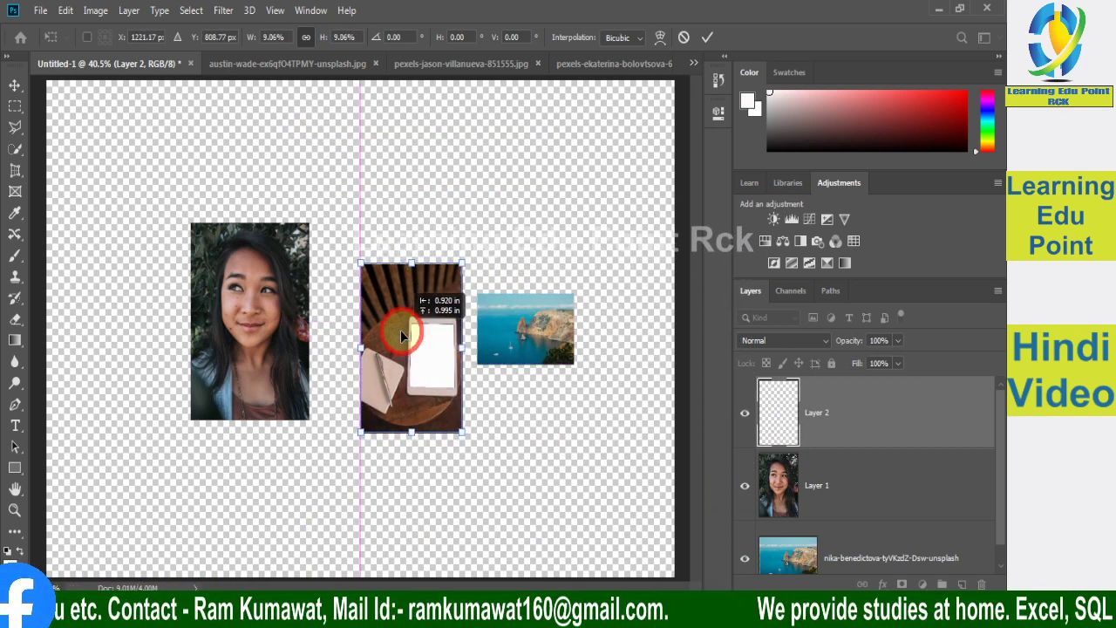
pyautogui.moveTo(491, 438); pyautogui.dragTo(399, 327)
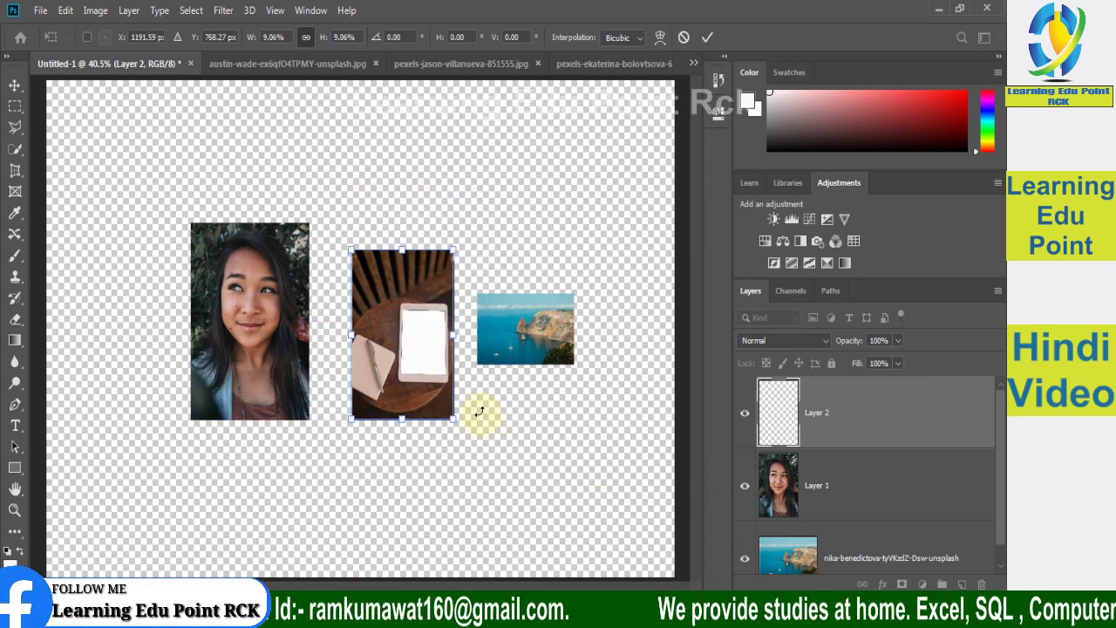
pyautogui.press('Return')
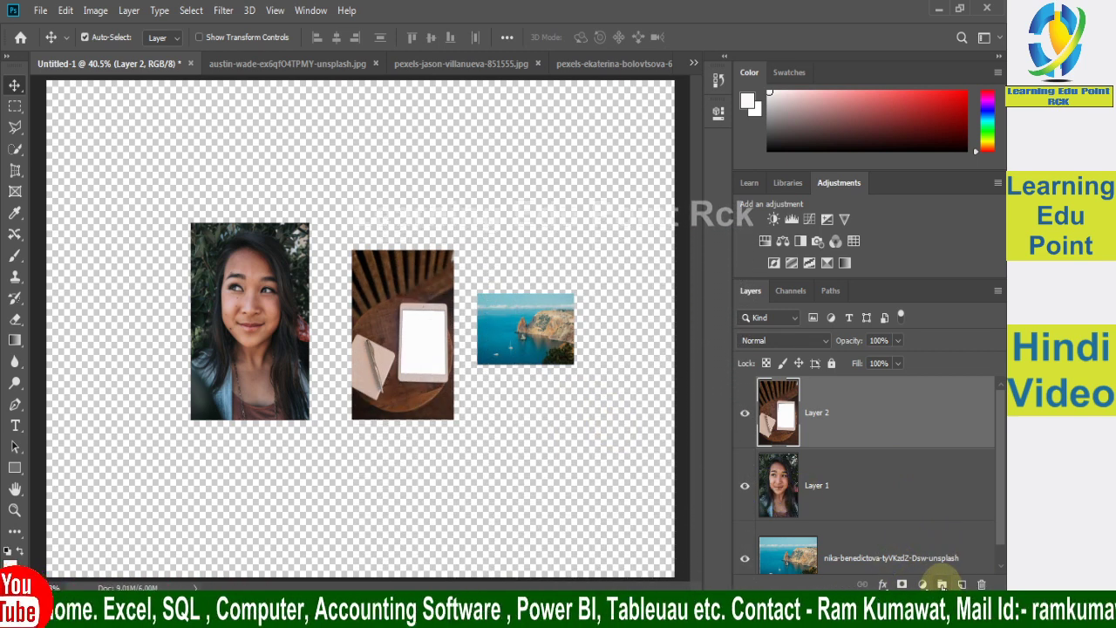
# Step: Create a new layer group in the Layers panel and rename Group 1 to 'mobile'
pyautogui.click(942, 583)
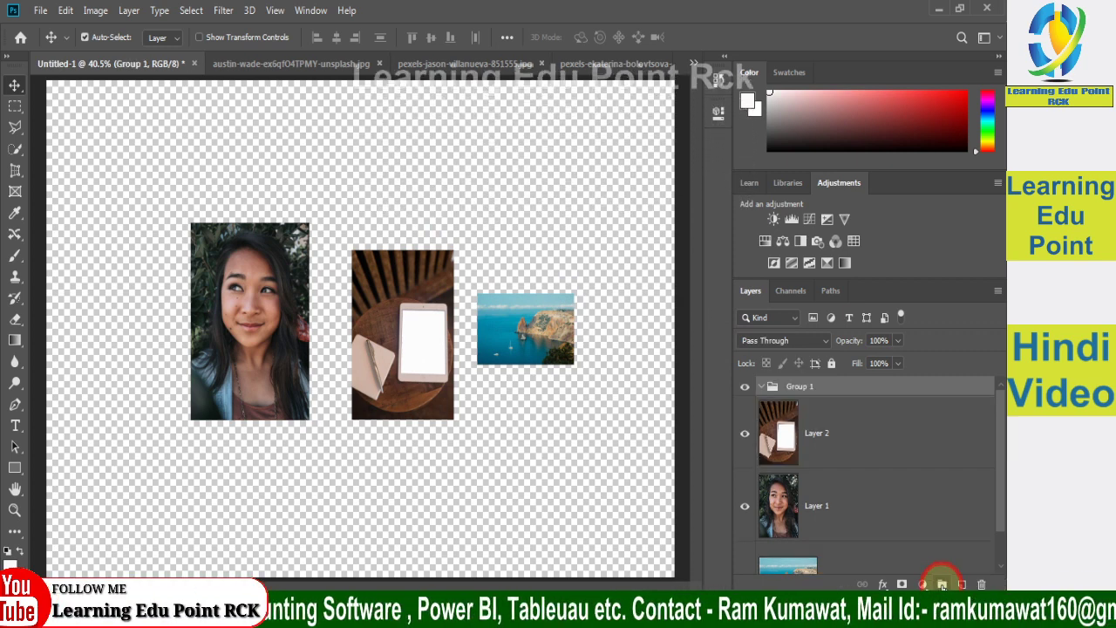
pyautogui.doubleClick(801, 387)
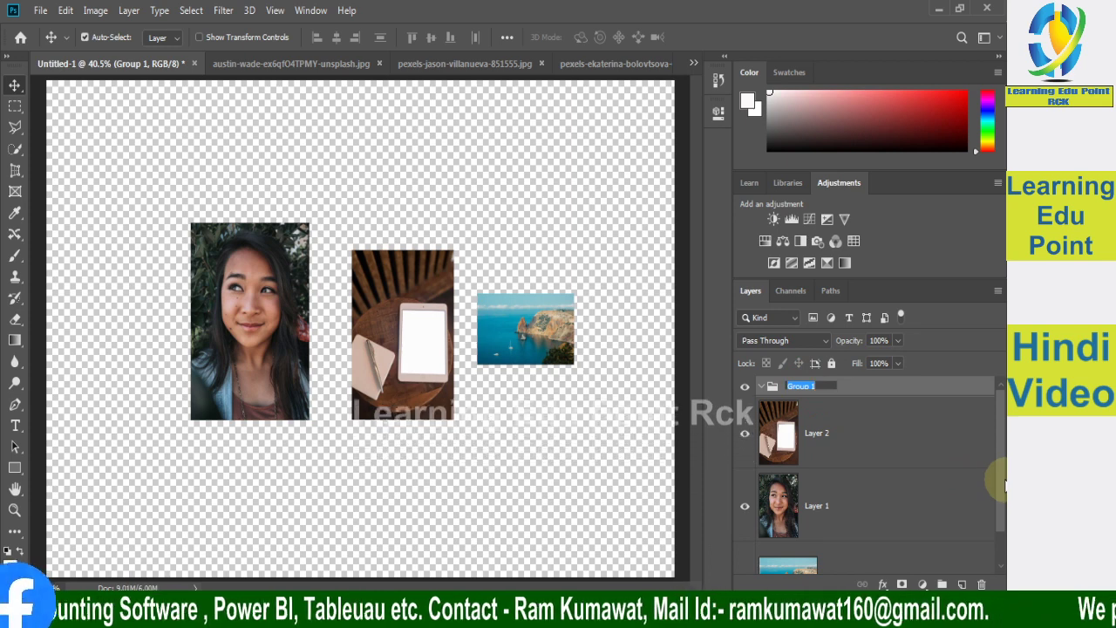
pyautogui.write('p')
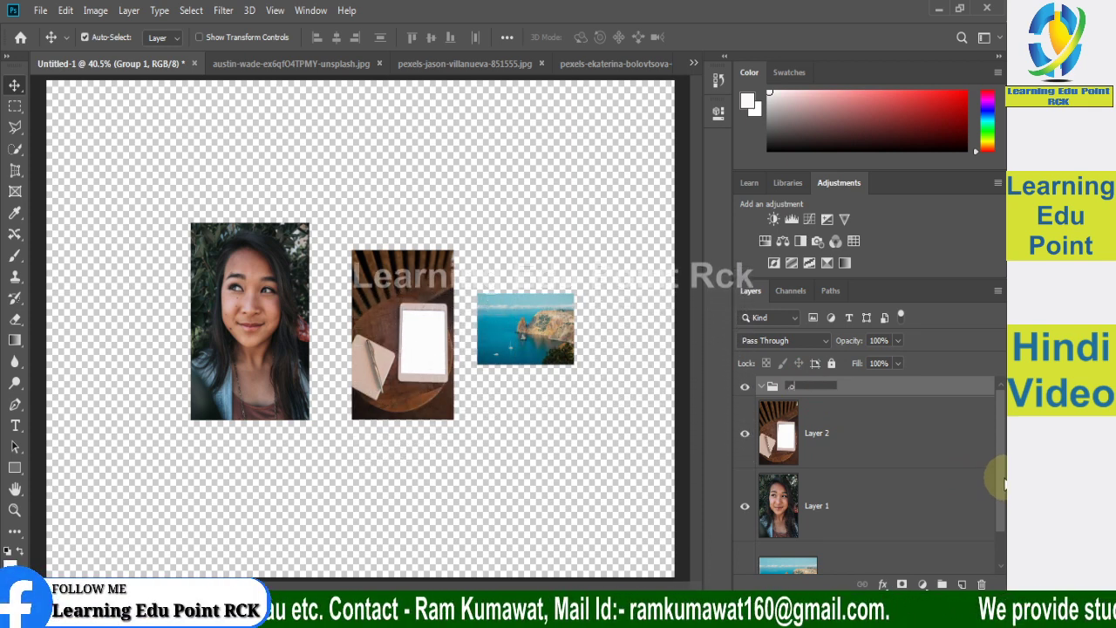
pyautogui.write('eople')
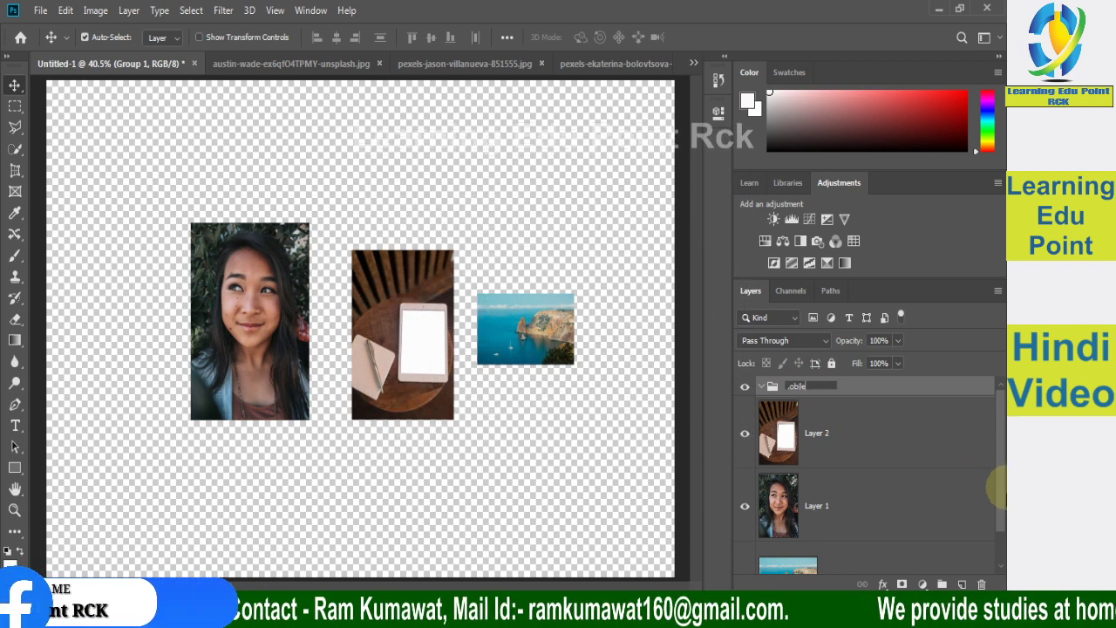
pyautogui.press('Return')
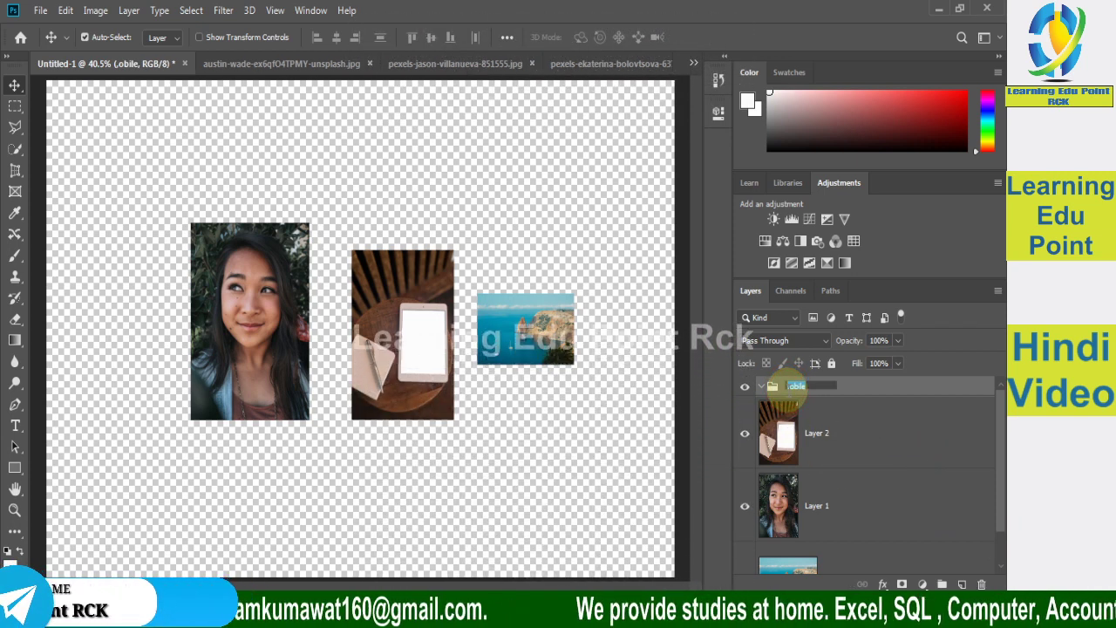
pyautogui.write('Mo')
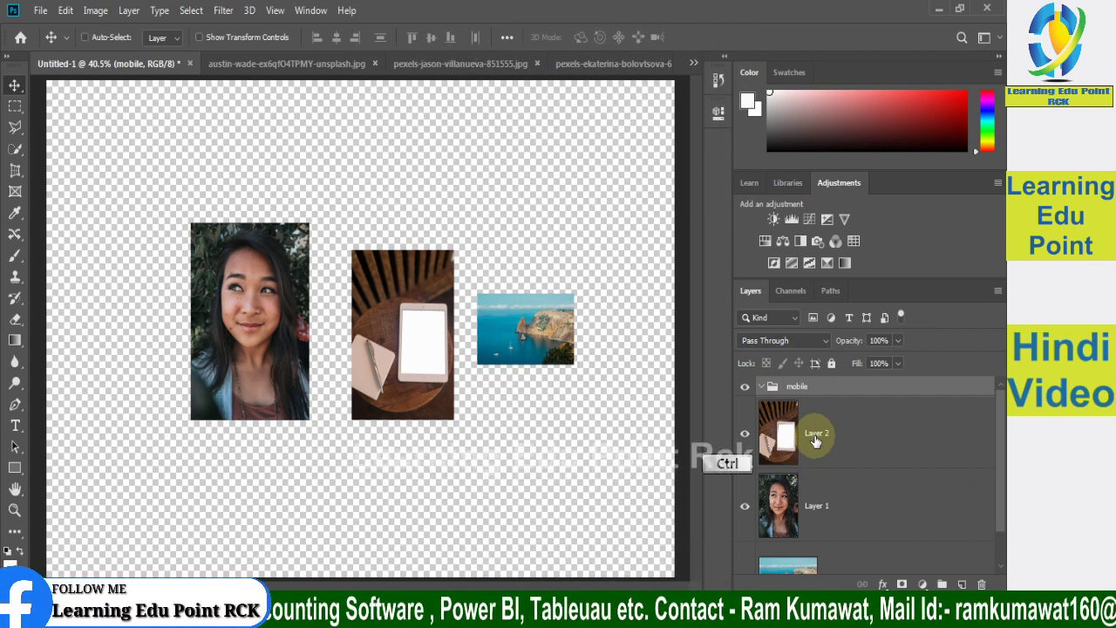
# Step: Delete the mobile group and create a new empty Group 1
pyautogui.moveTo(816, 442); pyautogui.dragTo(824, 420)
pyautogui.rightClick(821, 395)
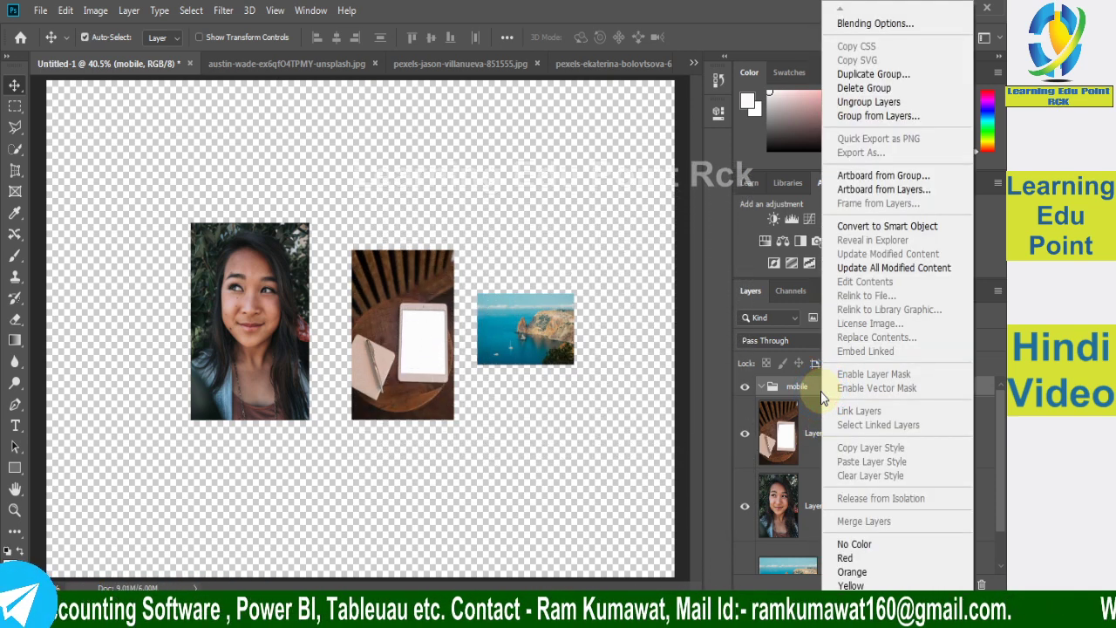
pyautogui.click(855, 99)
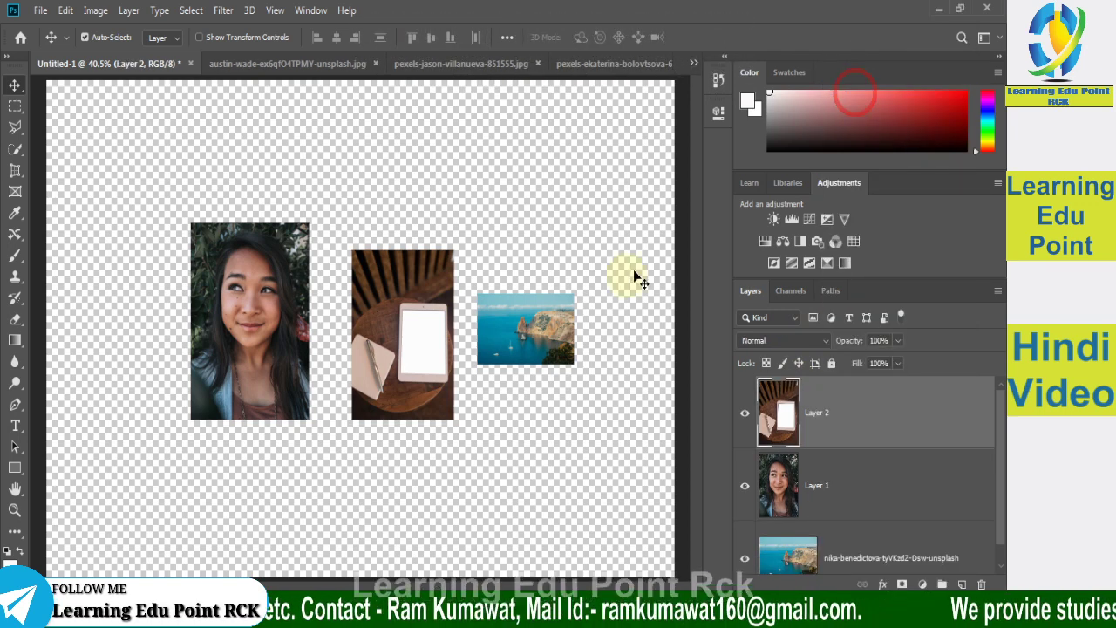
pyautogui.click(942, 584)
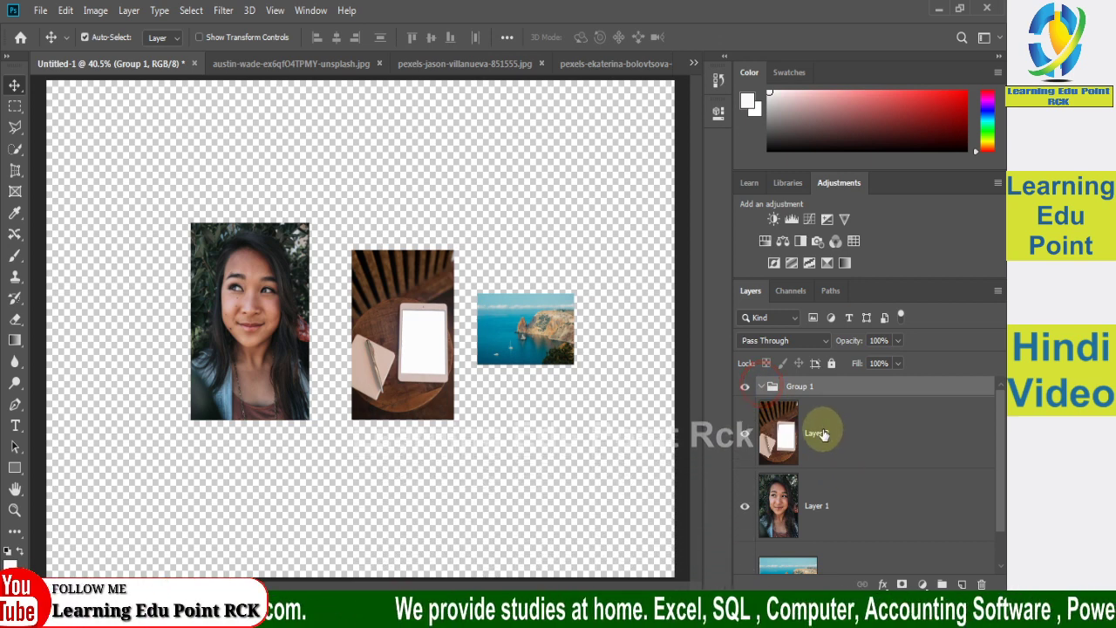
# Step: Drag the tablet Layer 2 and the portrait Layer 1 into Group 1
pyautogui.moveTo(823, 434); pyautogui.dragTo(792, 394)
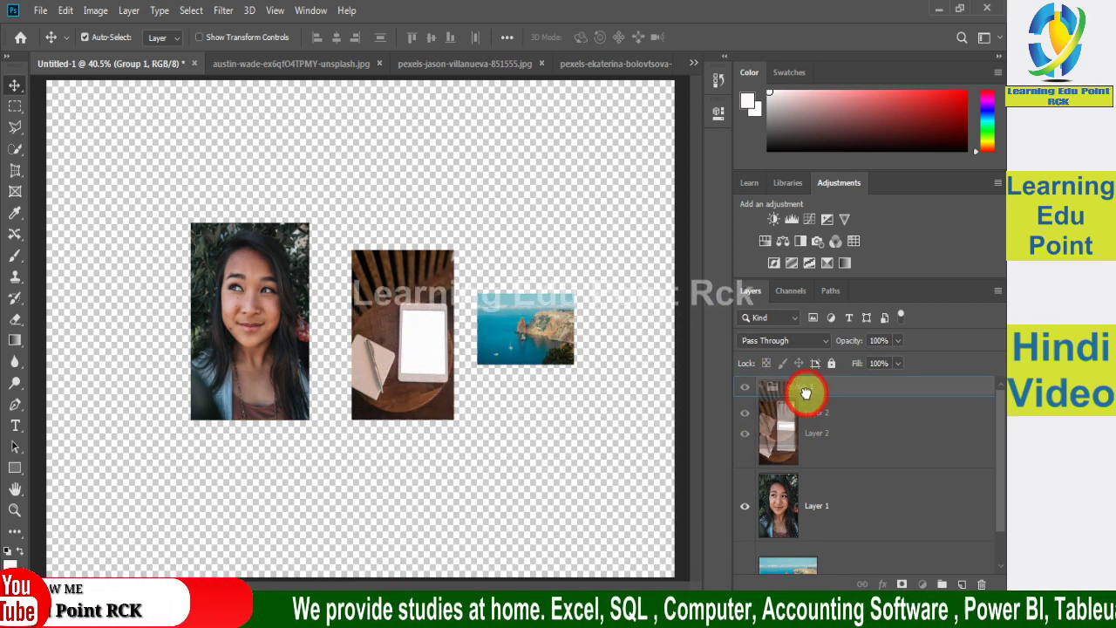
pyautogui.moveTo(828, 453); pyautogui.dragTo(805, 401)
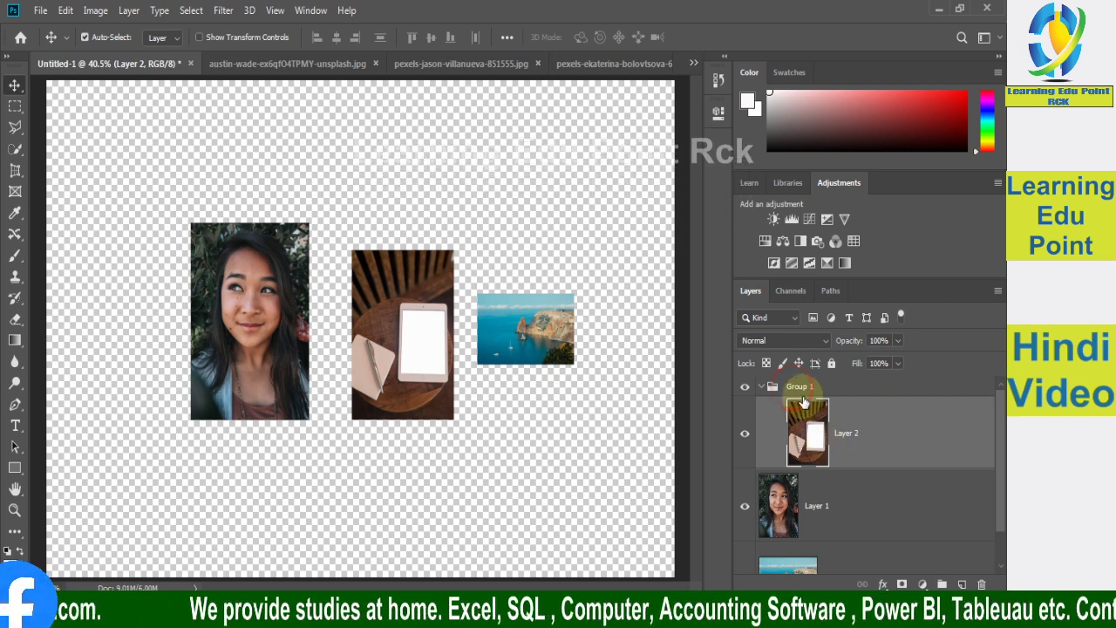
pyautogui.moveTo(820, 523); pyautogui.dragTo(802, 399)
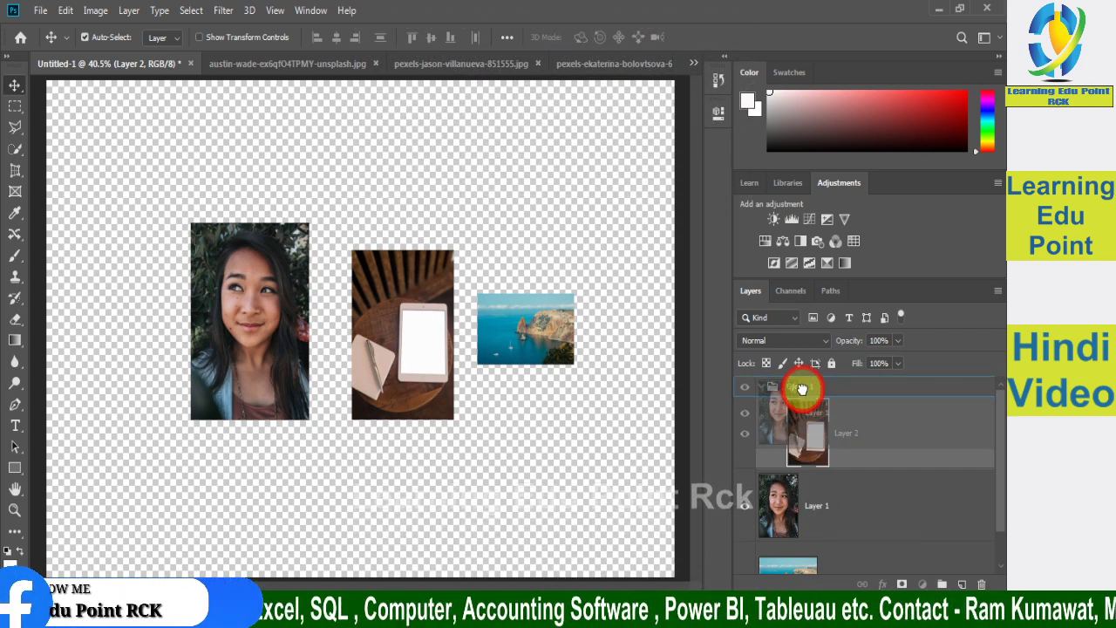
pyautogui.moveTo(802, 389); pyautogui.dragTo(804, 394)
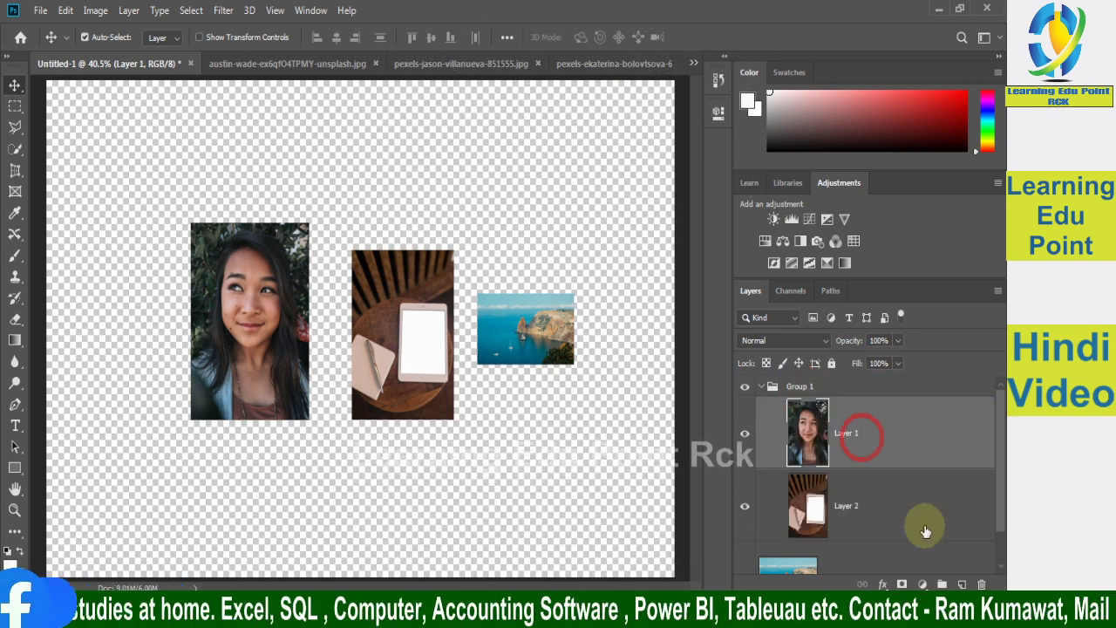
# Step: Collapse and expand Group 1 twice to check it holds both layers
pyautogui.click(759, 385)
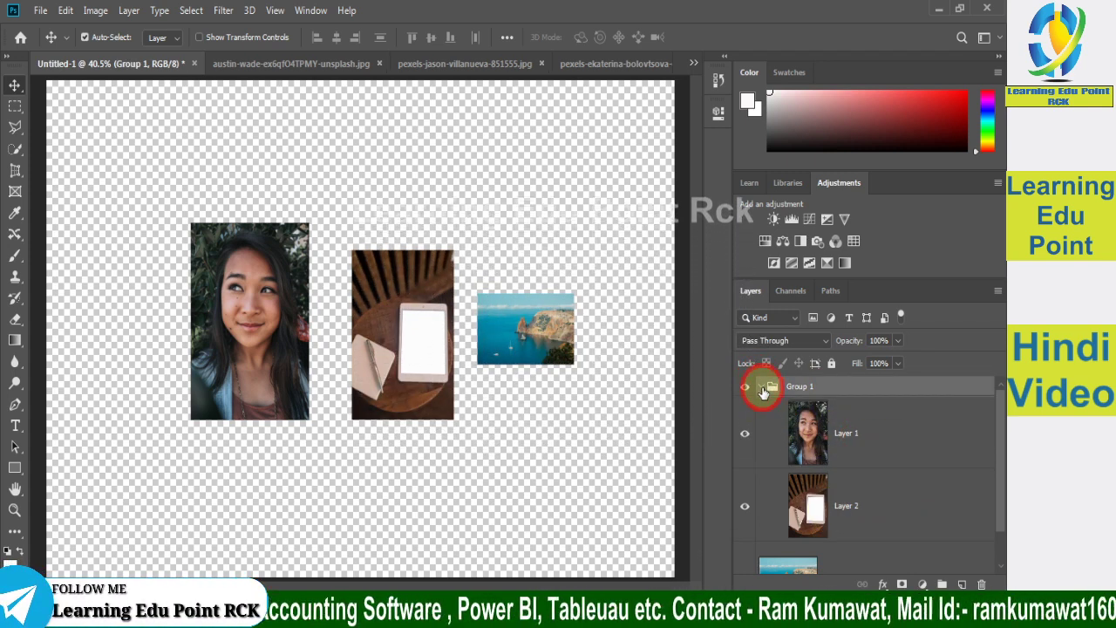
pyautogui.click(762, 387)
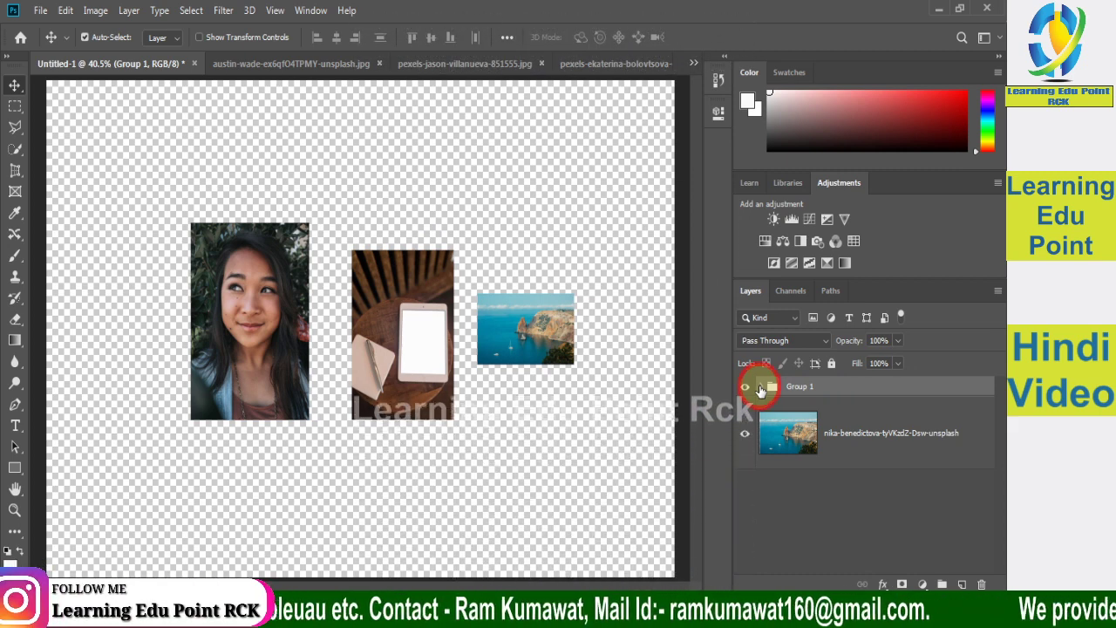
pyautogui.click(761, 388)
pyautogui.click(761, 388)
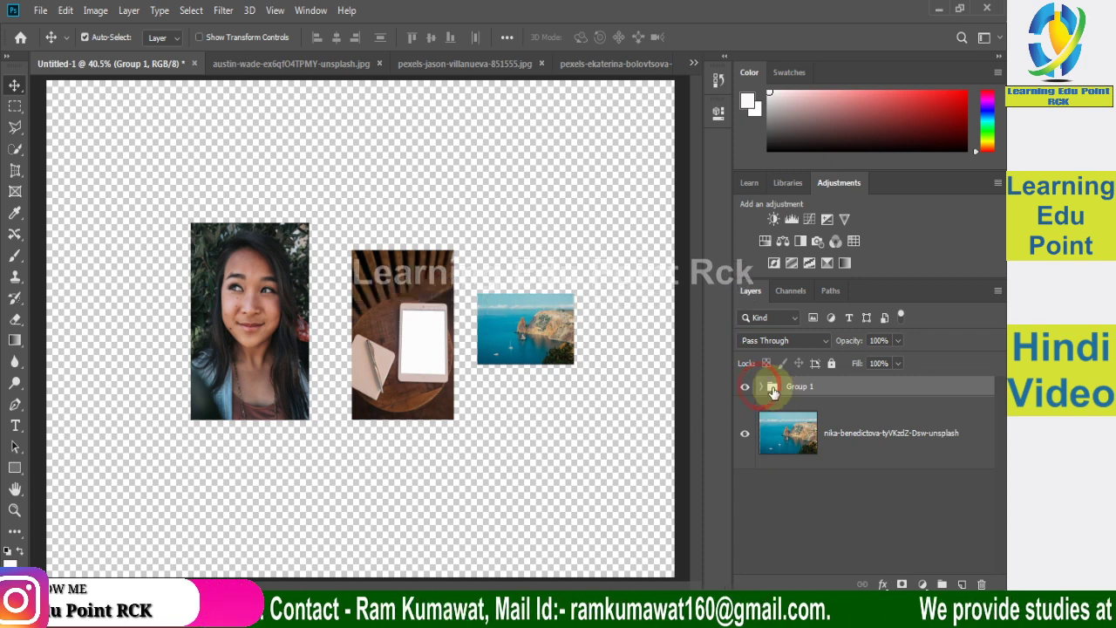
pyautogui.click(763, 388)
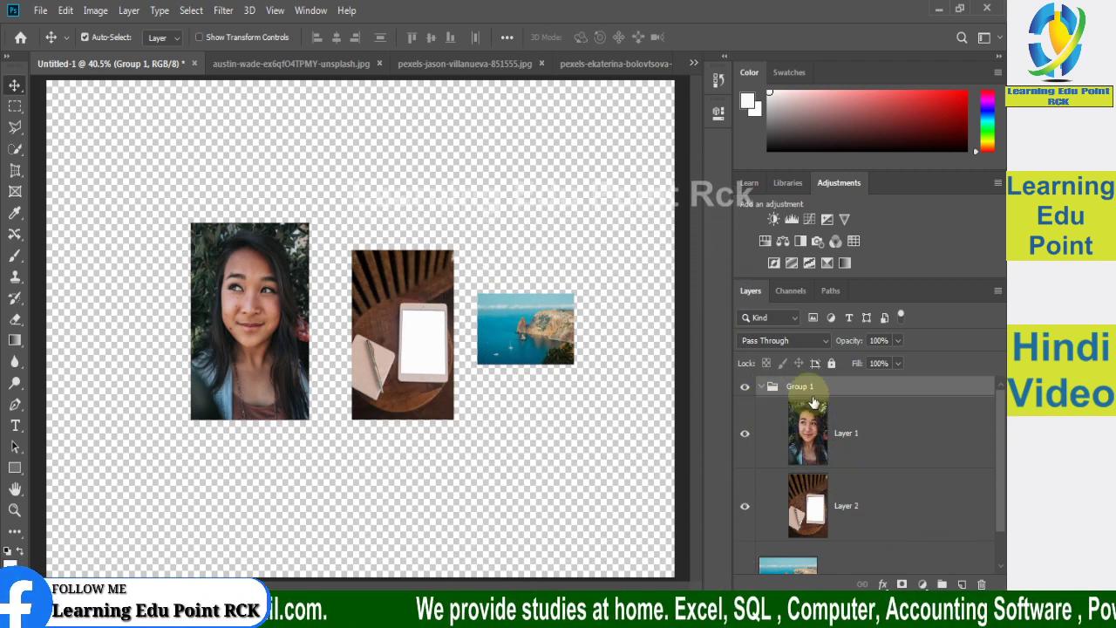
# Step: Delete Group 1 using Group Only, leaving its layers ungrouped
pyautogui.rightClick(810, 394)
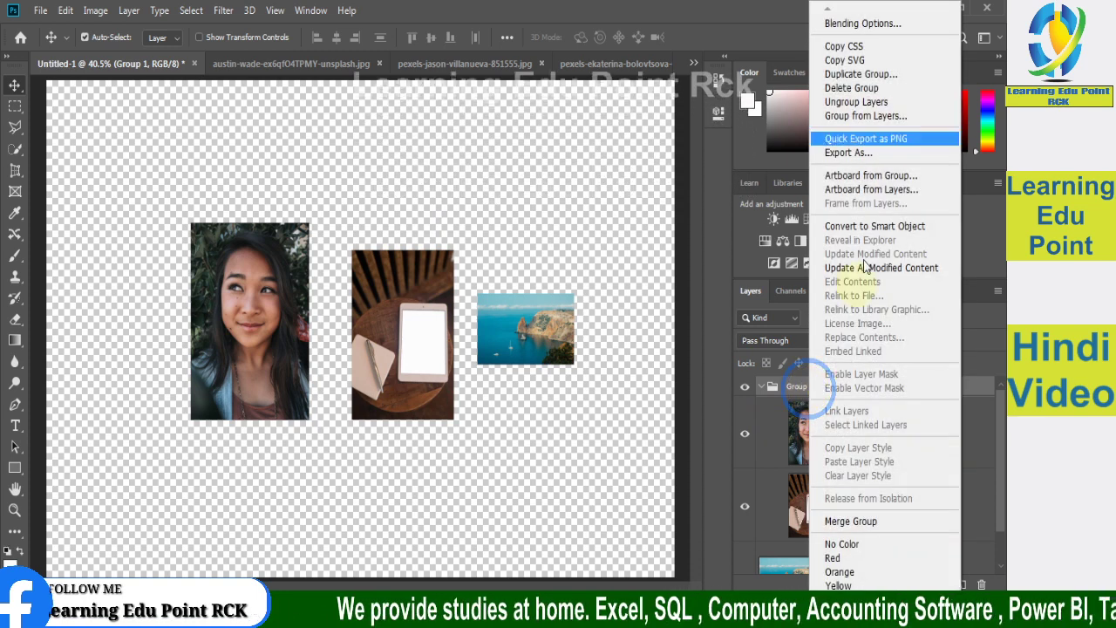
pyautogui.click(858, 90)
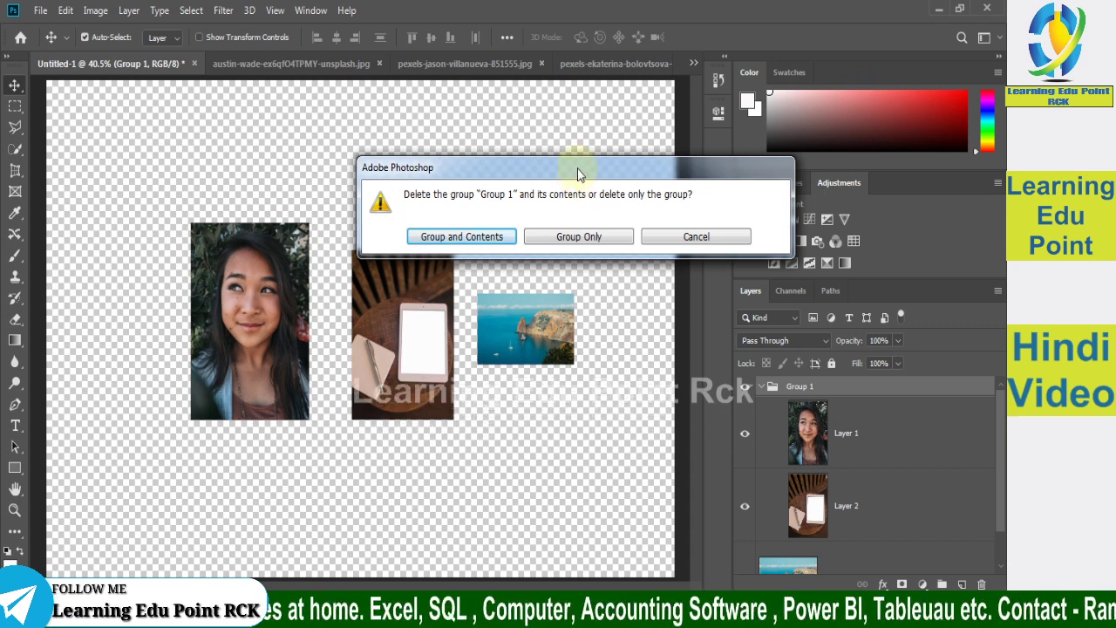
pyautogui.moveTo(577, 172); pyautogui.dragTo(381, 168)
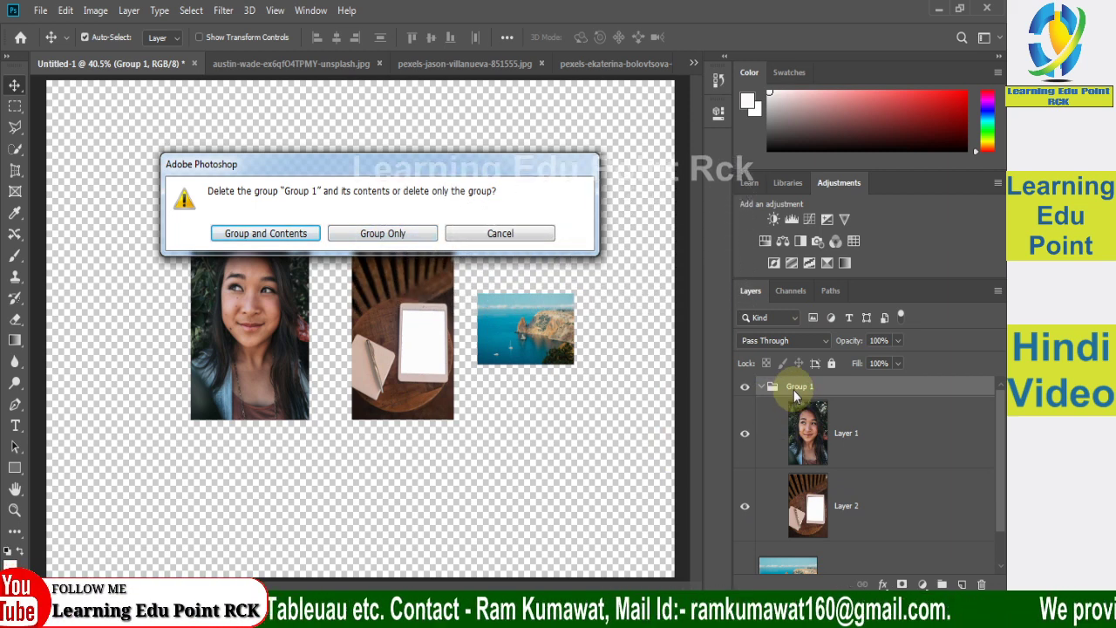
pyautogui.click(384, 234)
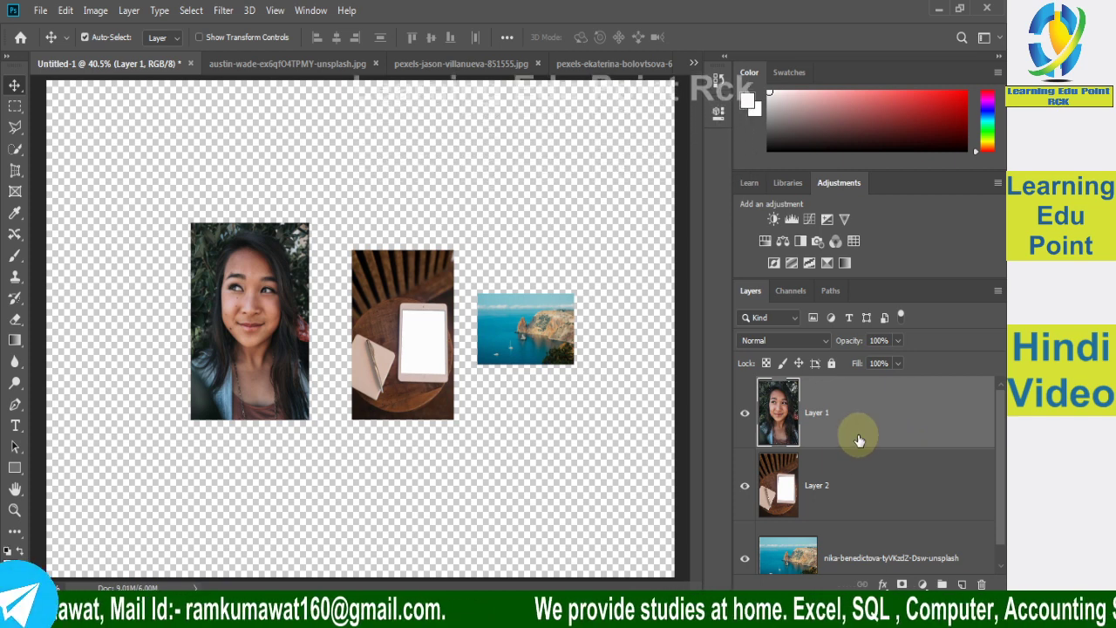
# Step: Select Layer 1 through the seaside layer and group all three into Group 1
pyautogui.click(859, 441)
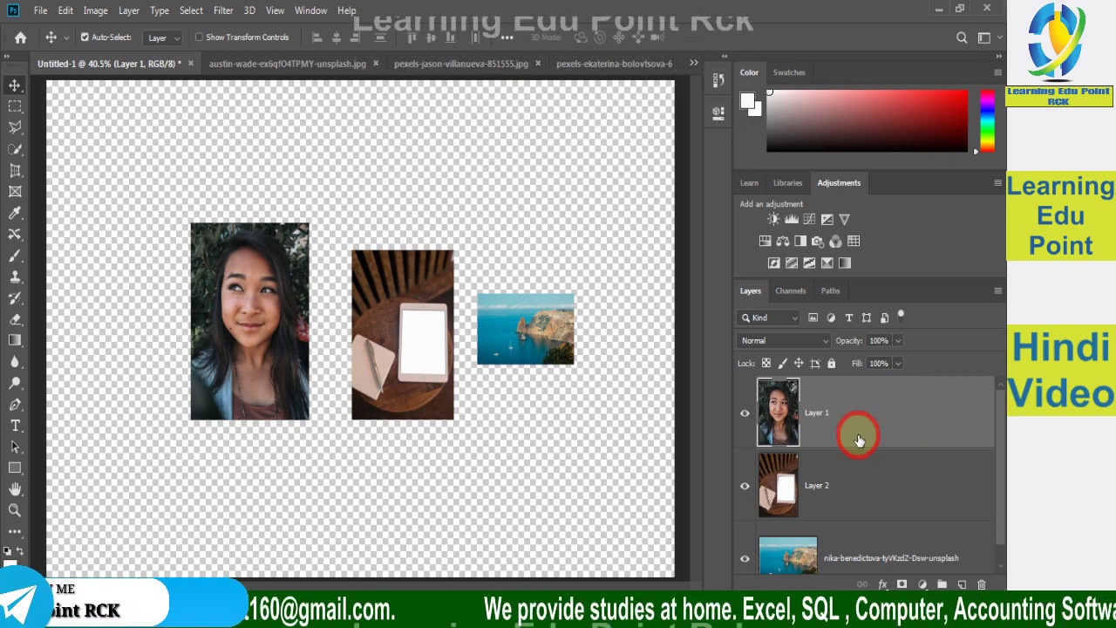
pyautogui.keyDown('shift'); pyautogui.click(859, 551); pyautogui.keyUp('shift')
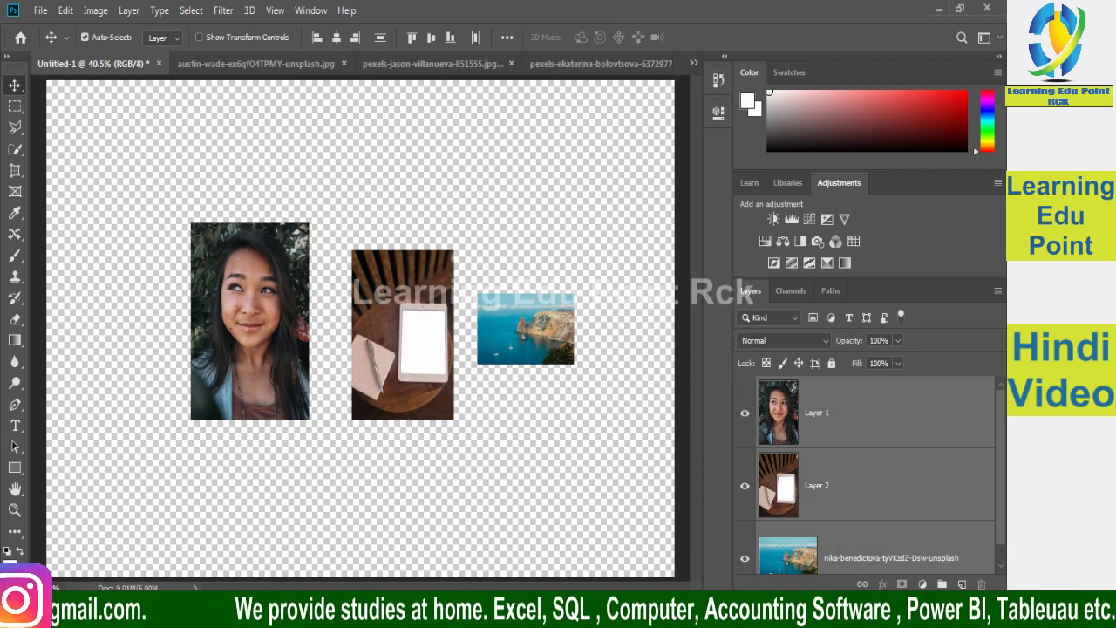
pyautogui.click(942, 583)
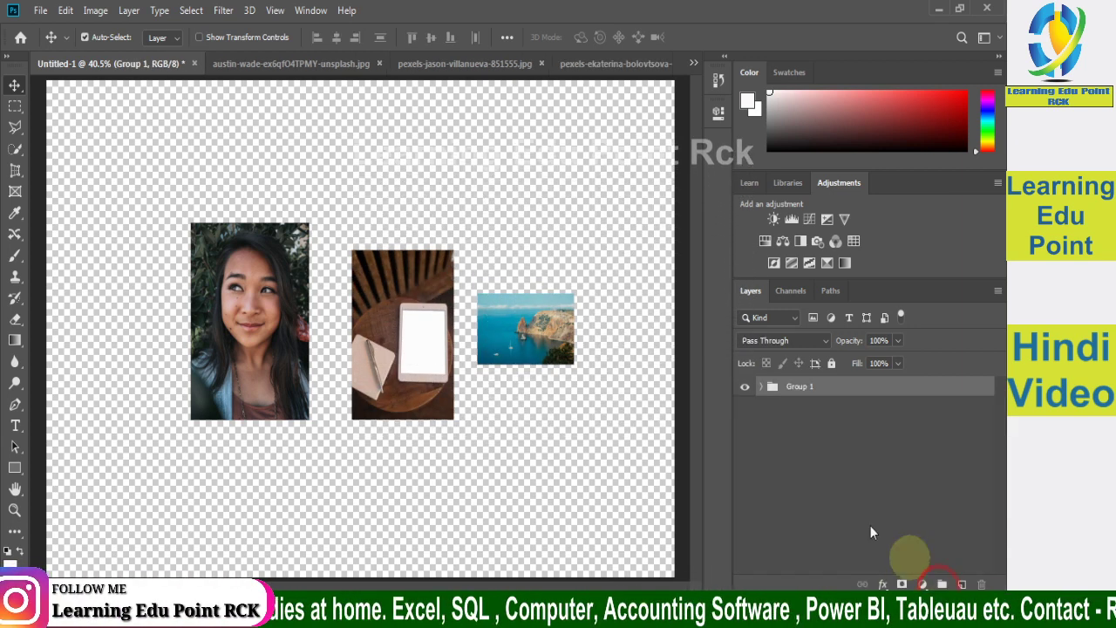
# Step: Expand Group 1 and open and dismiss its context menu several times
pyautogui.rightClick(823, 395)
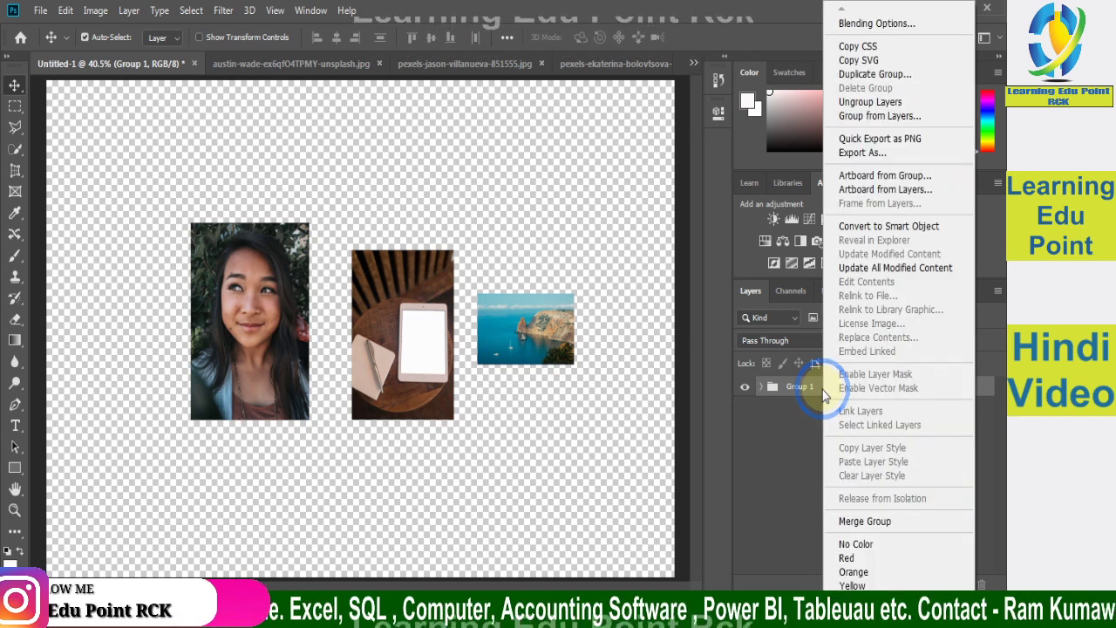
pyautogui.click(789, 468)
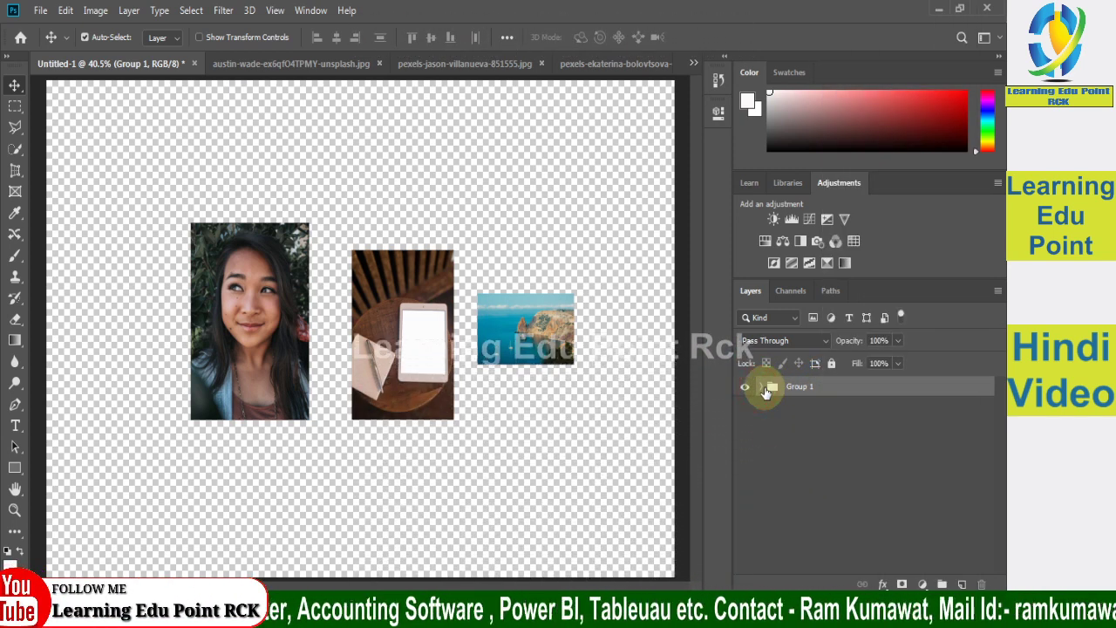
pyautogui.click(764, 388)
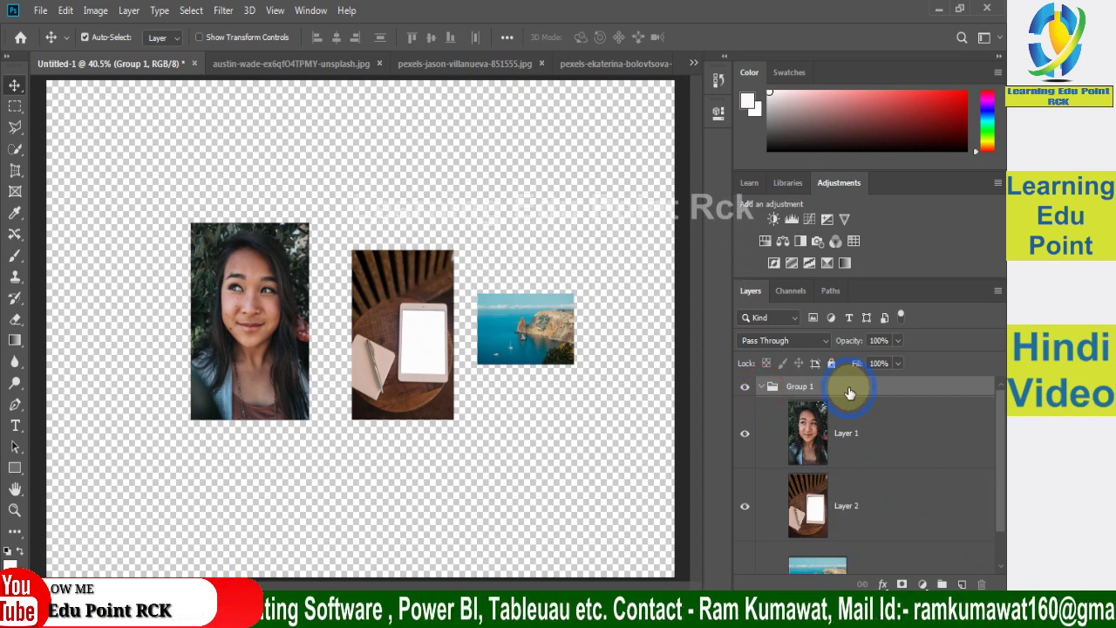
pyautogui.rightClick(842, 388)
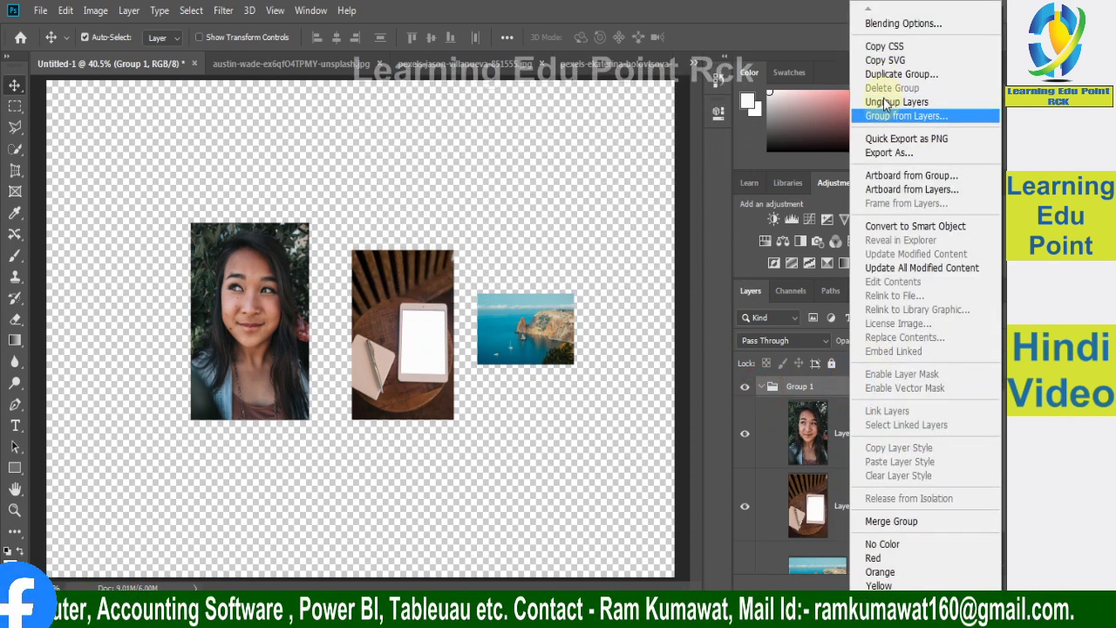
pyautogui.click(807, 391)
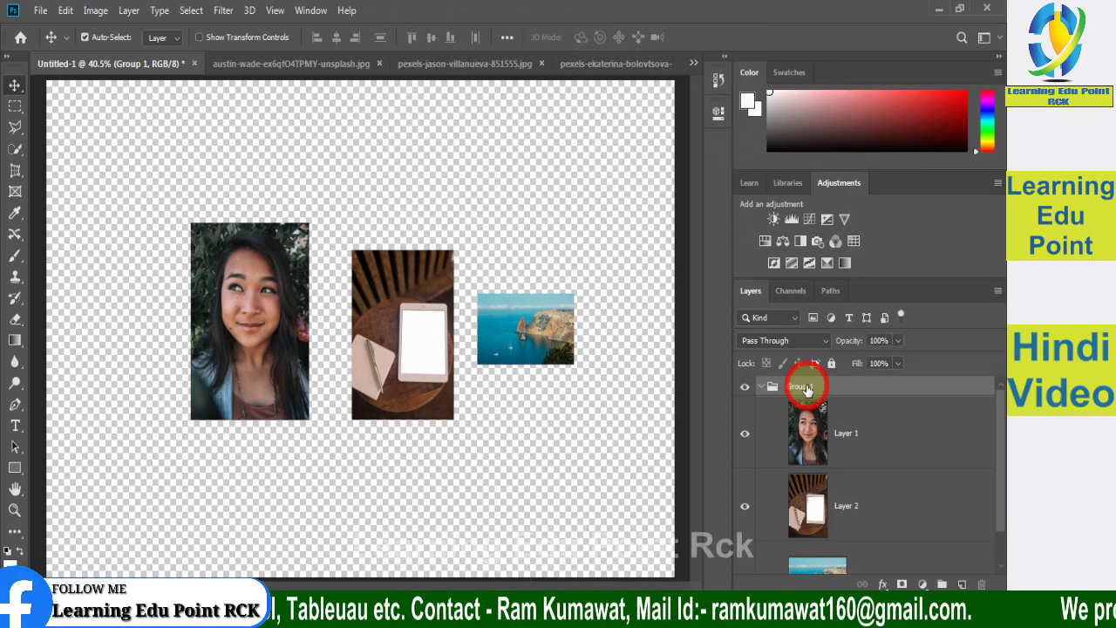
pyautogui.rightClick(807, 390)
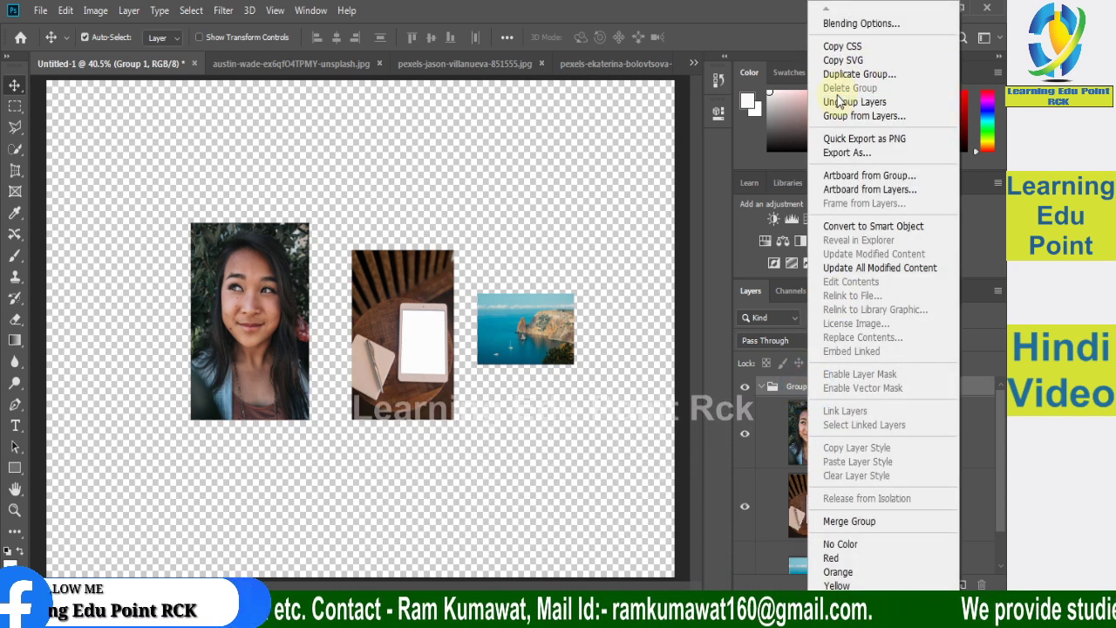
pyautogui.click(783, 390)
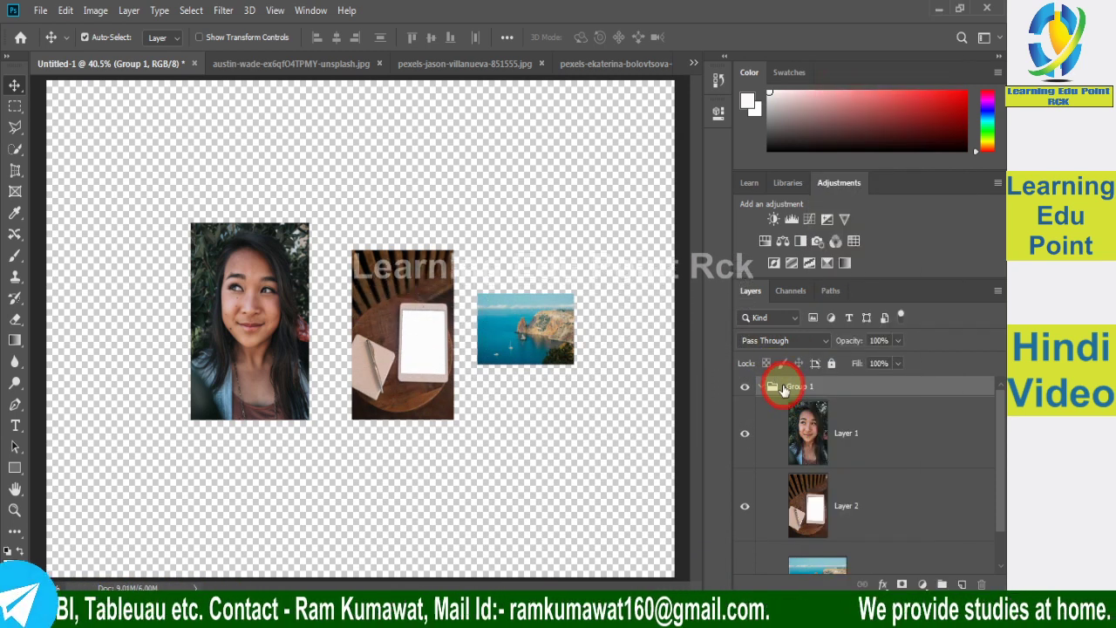
pyautogui.rightClick(773, 390)
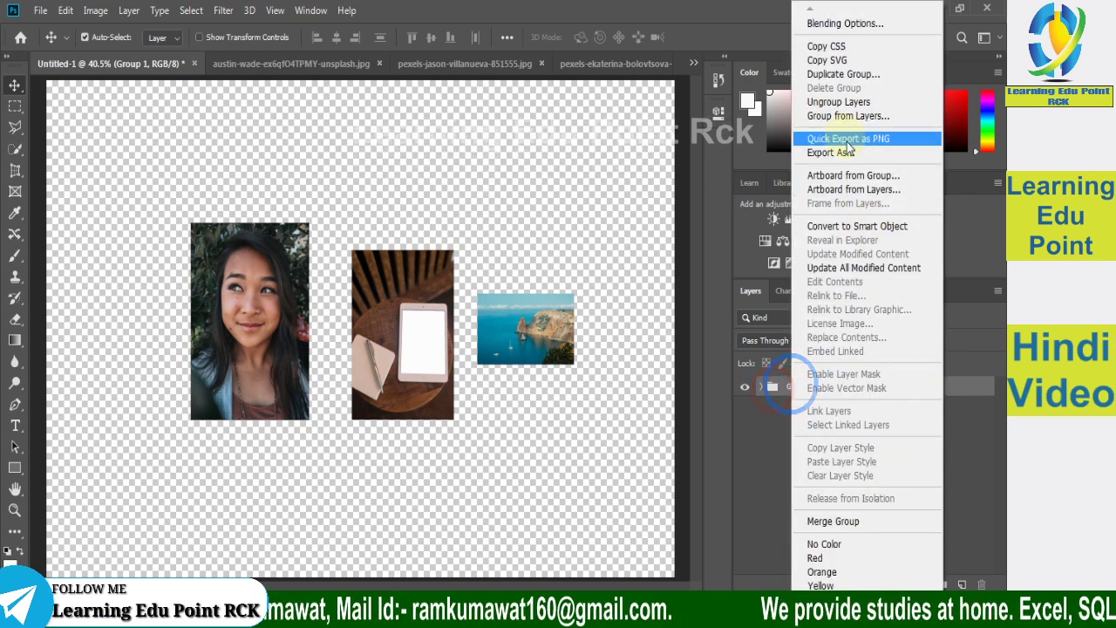
pyautogui.click(779, 394)
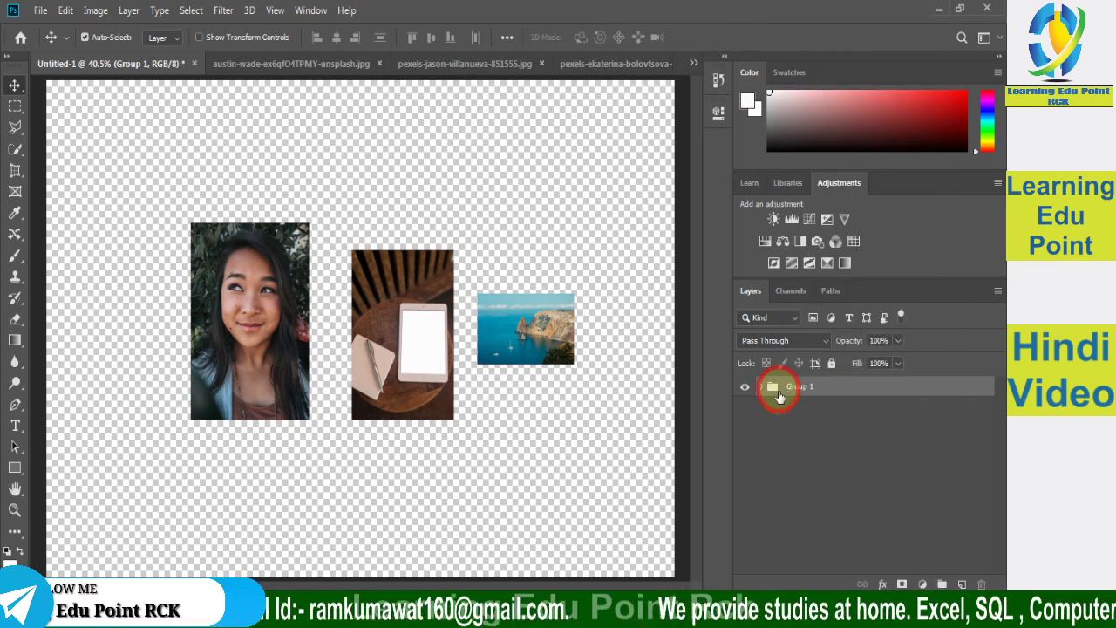
pyautogui.rightClick(808, 397)
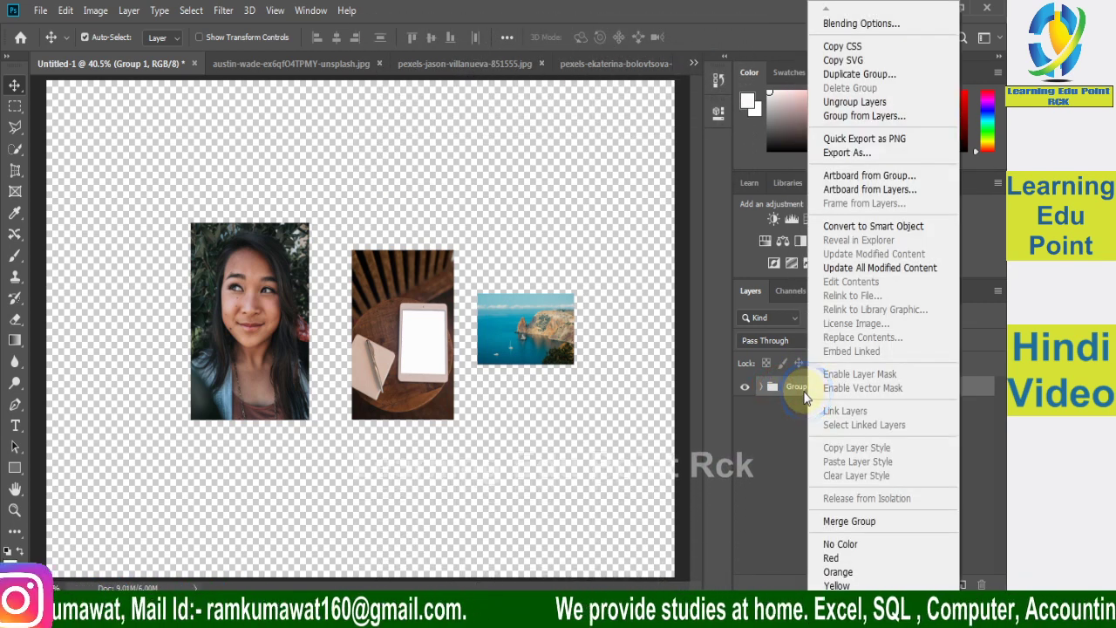
pyautogui.click(803, 394)
# Step: Undo the three-layer grouping, then group only Layer 1 and Layer 2 with Ctrl+G
pyautogui.hotkey('ctrl', 'z')
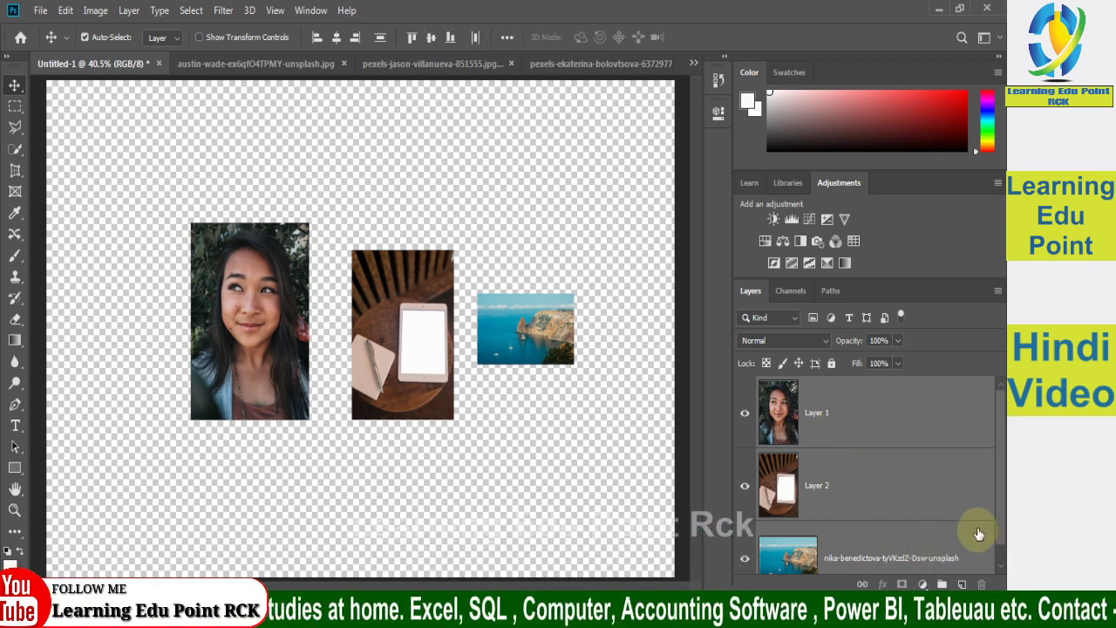
pyautogui.click(859, 431)
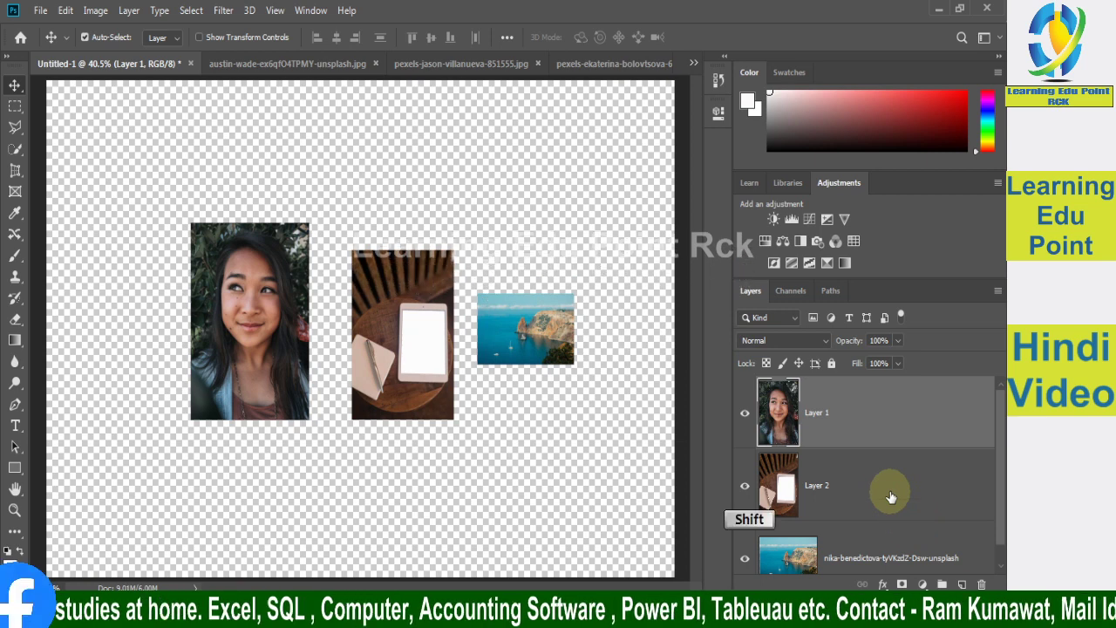
pyautogui.keyDown('shift'); pyautogui.click(891, 478); pyautogui.keyUp('shift')
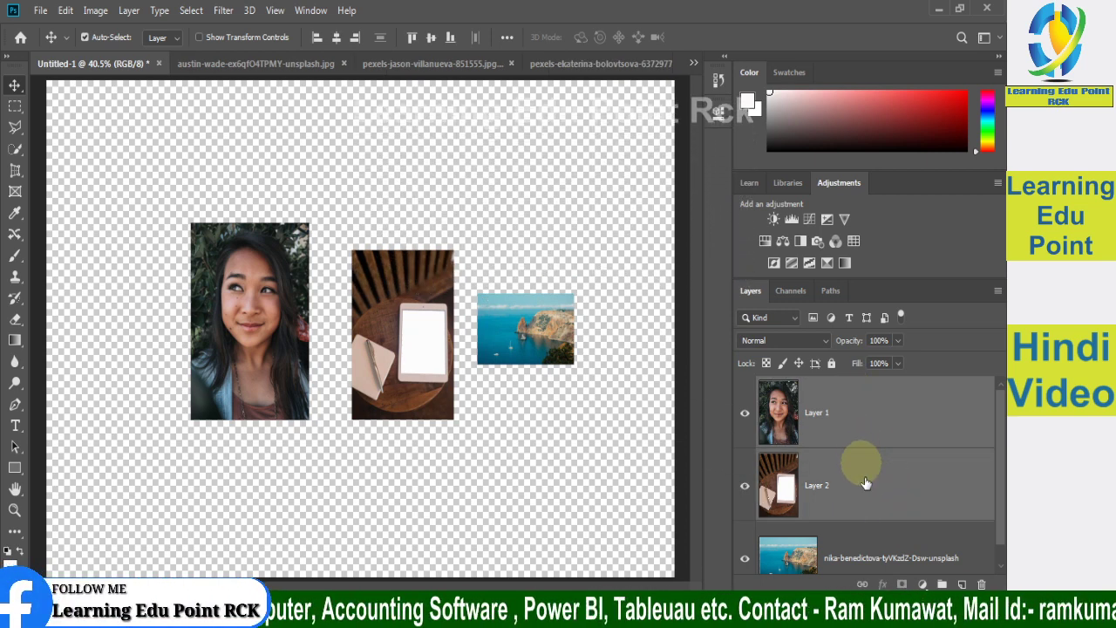
pyautogui.hotkey('ctrl', 'g')
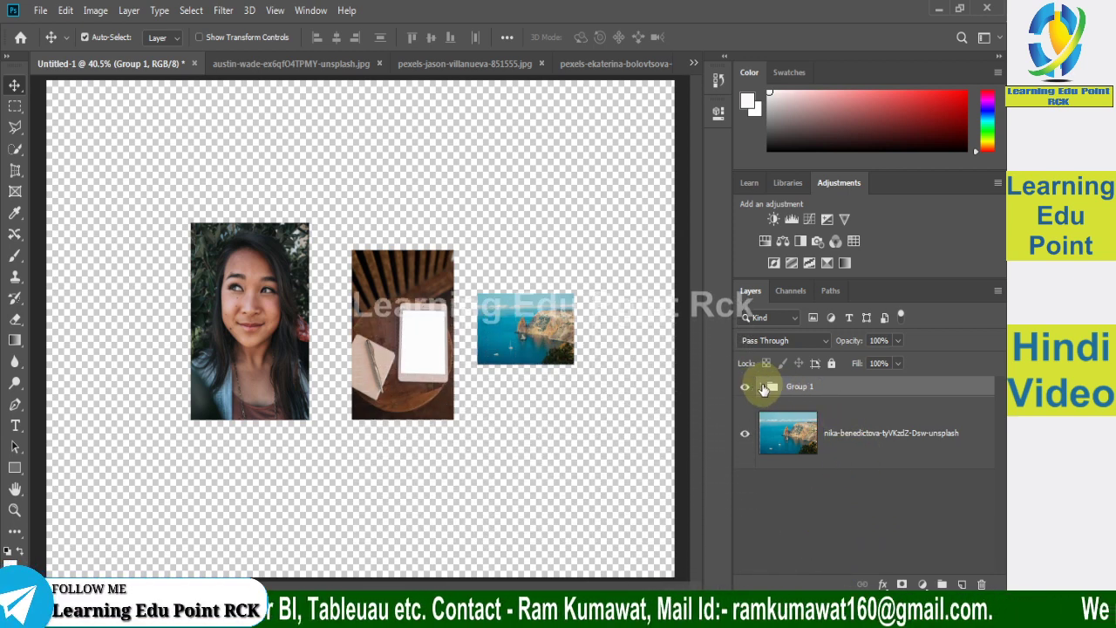
# Step: Expand the new group, undo that grouping, and reselect Layer 1
pyautogui.click(762, 386)
pyautogui.hotkey('ctrl', 'z')
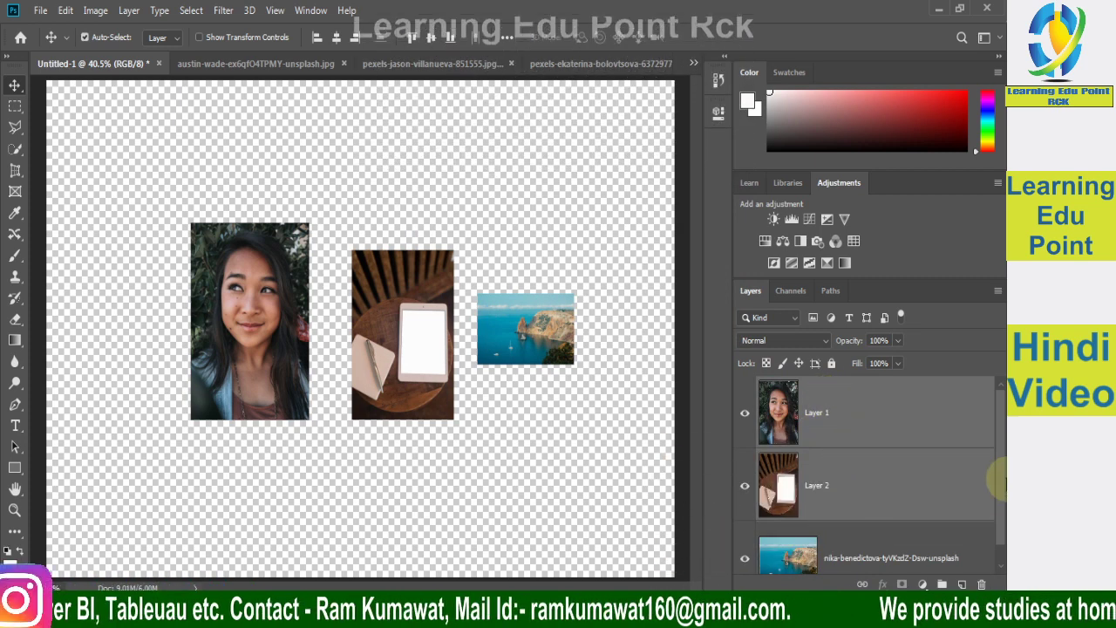
pyautogui.click(906, 425)
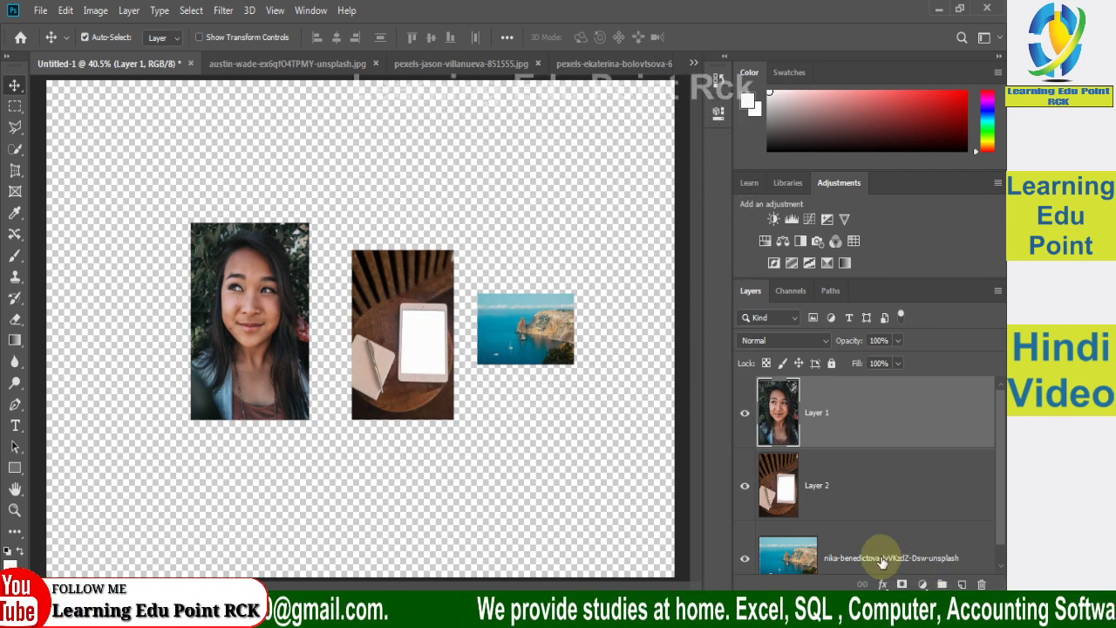
# Step: Scale up and reposition the seaside photo with Free Transform to cover most of the canvas
pyautogui.click(883, 561)
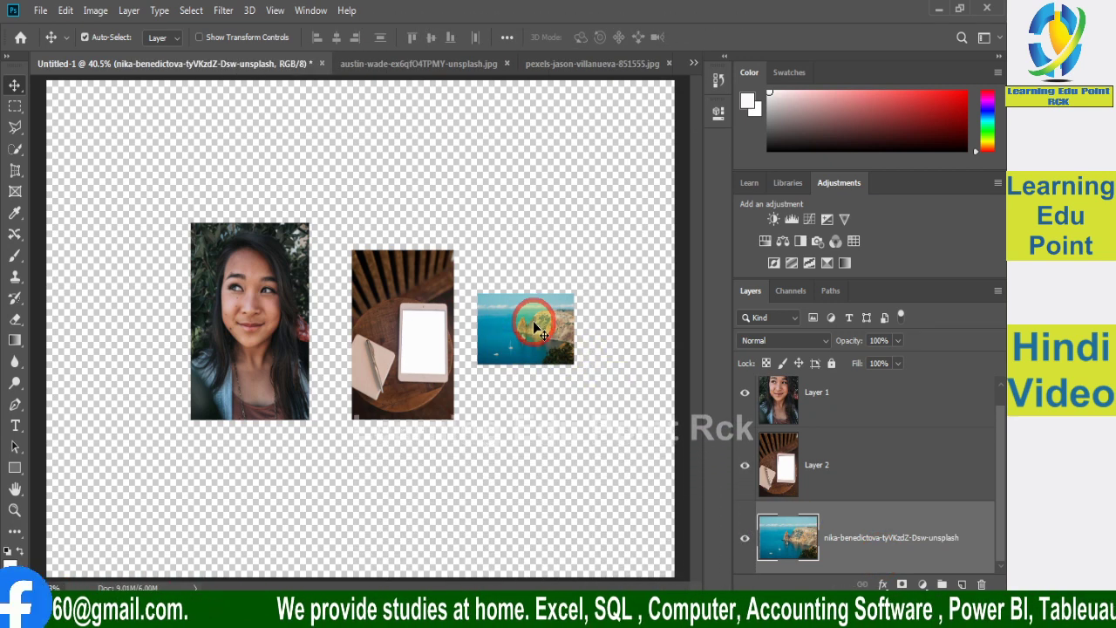
pyautogui.hotkey('ctrl', 't')
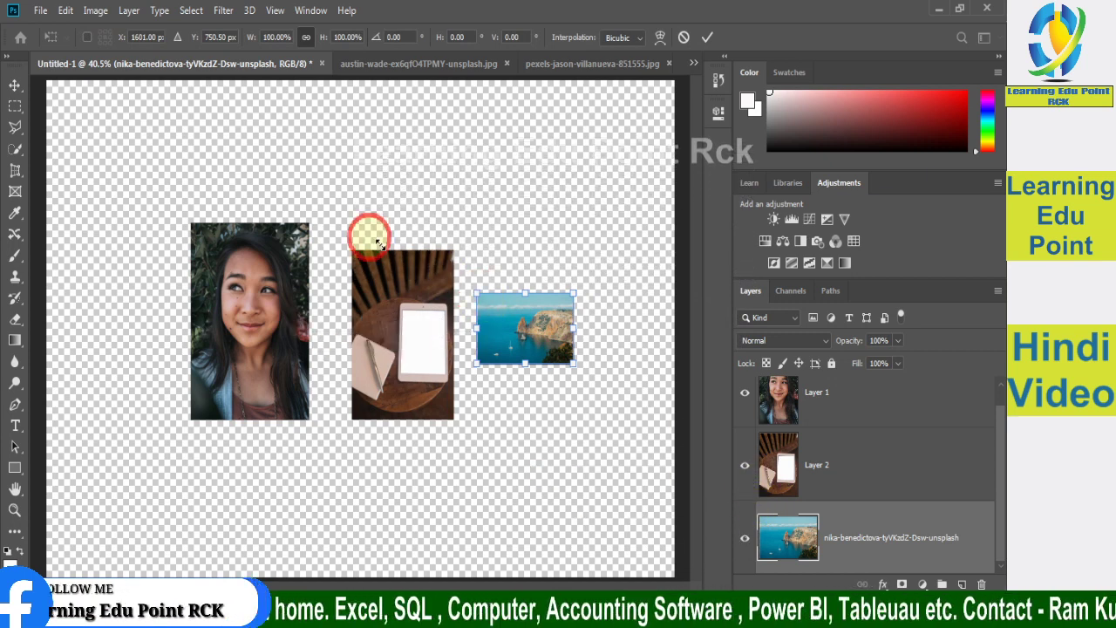
pyautogui.moveTo(376, 242); pyautogui.dragTo(87, 196)
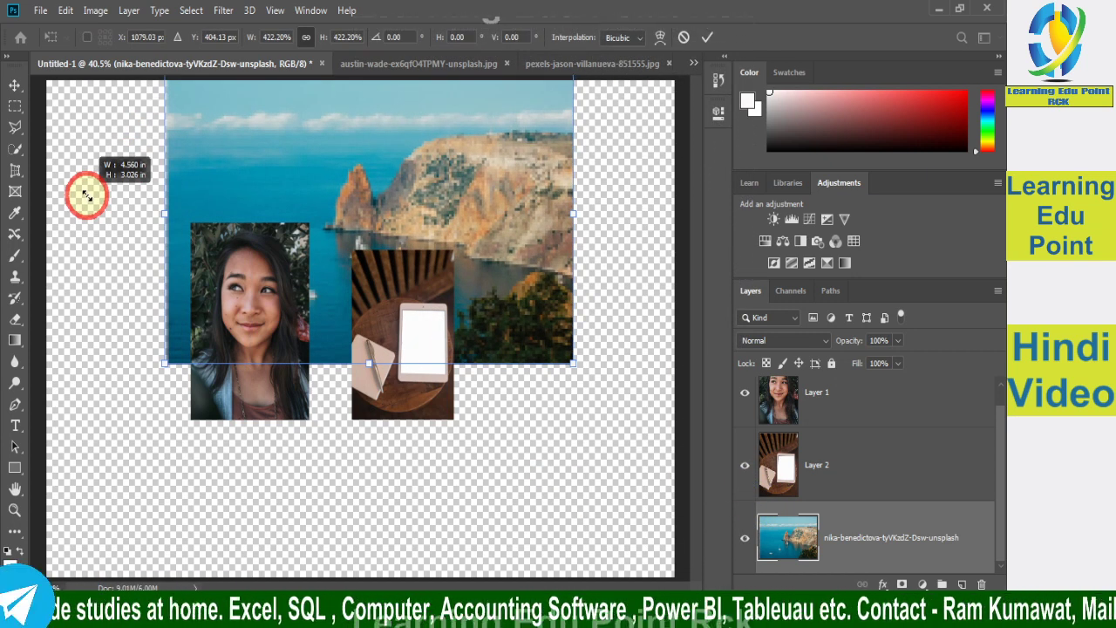
pyautogui.moveTo(497, 212)
pyautogui.mouseDown()
pyautogui.moveTo(443, 247)
pyautogui.moveTo(399, 225)
pyautogui.mouseUp()
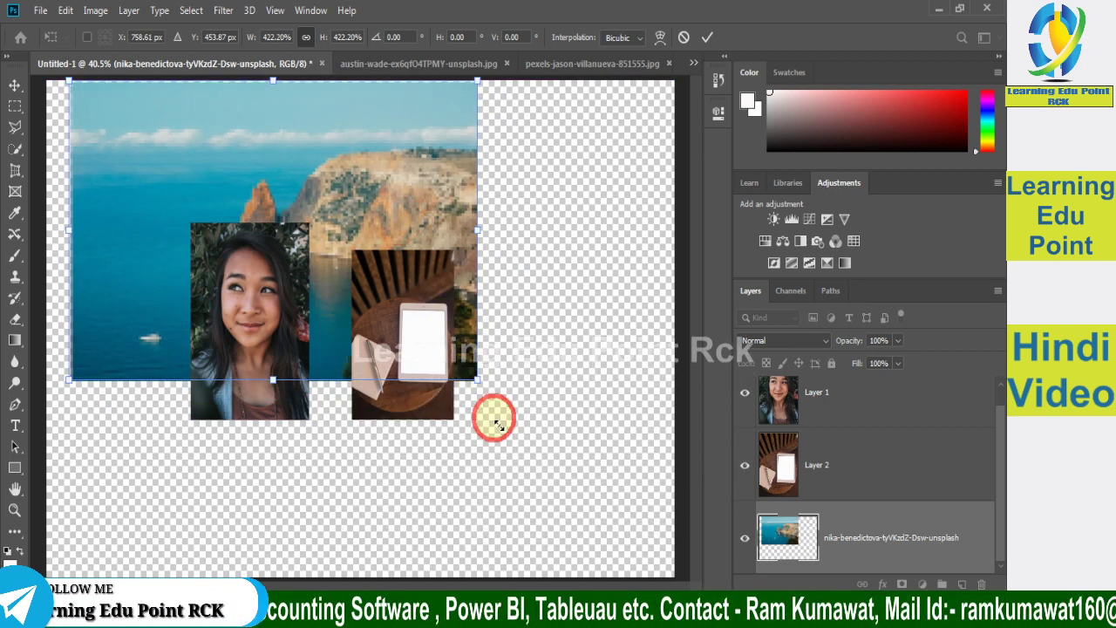
pyautogui.moveTo(495, 423); pyautogui.dragTo(610, 551)
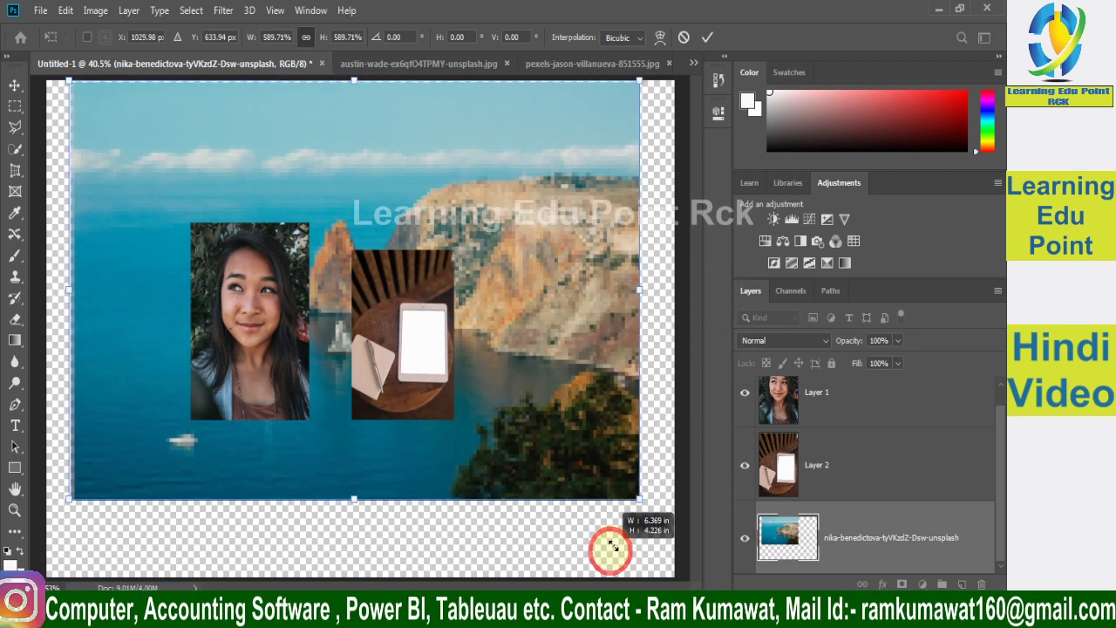
pyautogui.press('Return')
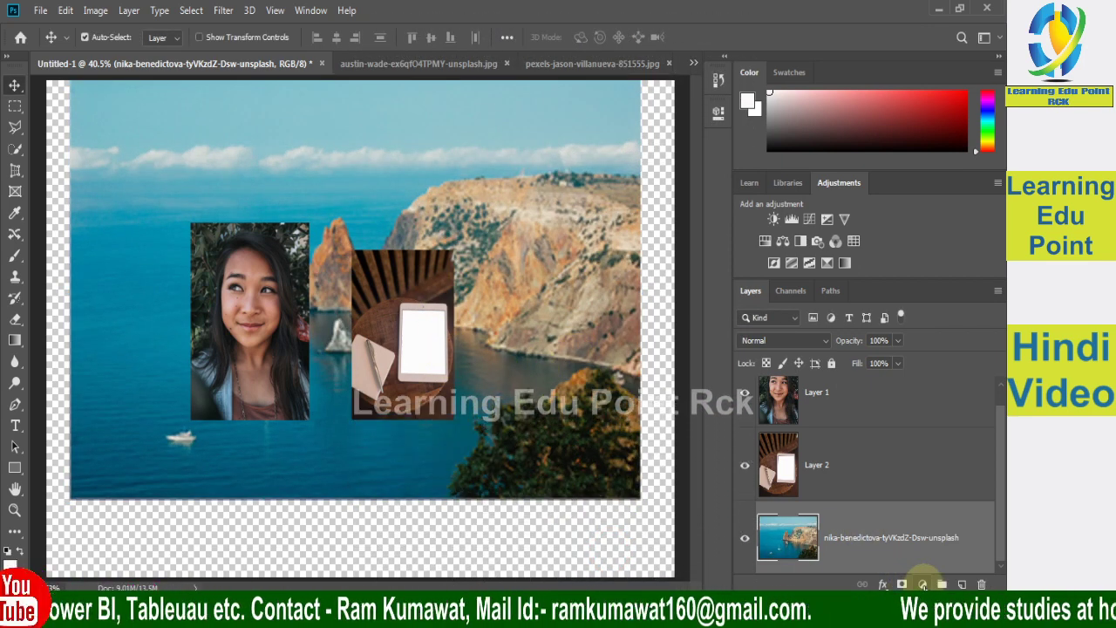
# Step: Add a Brightness/Contrast adjustment above Layer 1 with Brightness 133
pyautogui.click(869, 407)
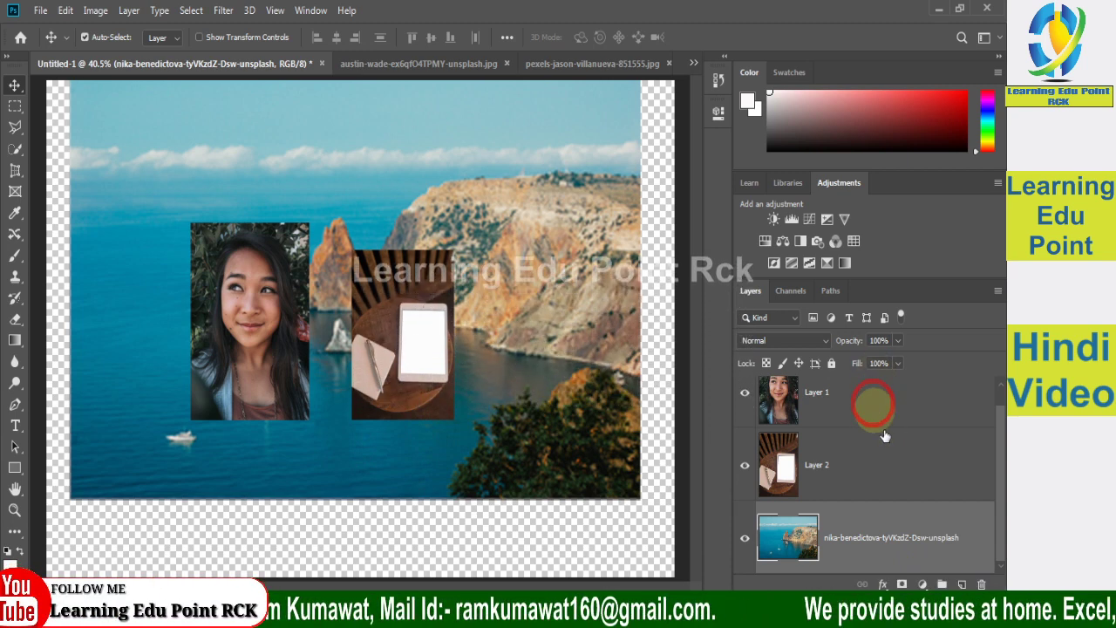
pyautogui.click(923, 585)
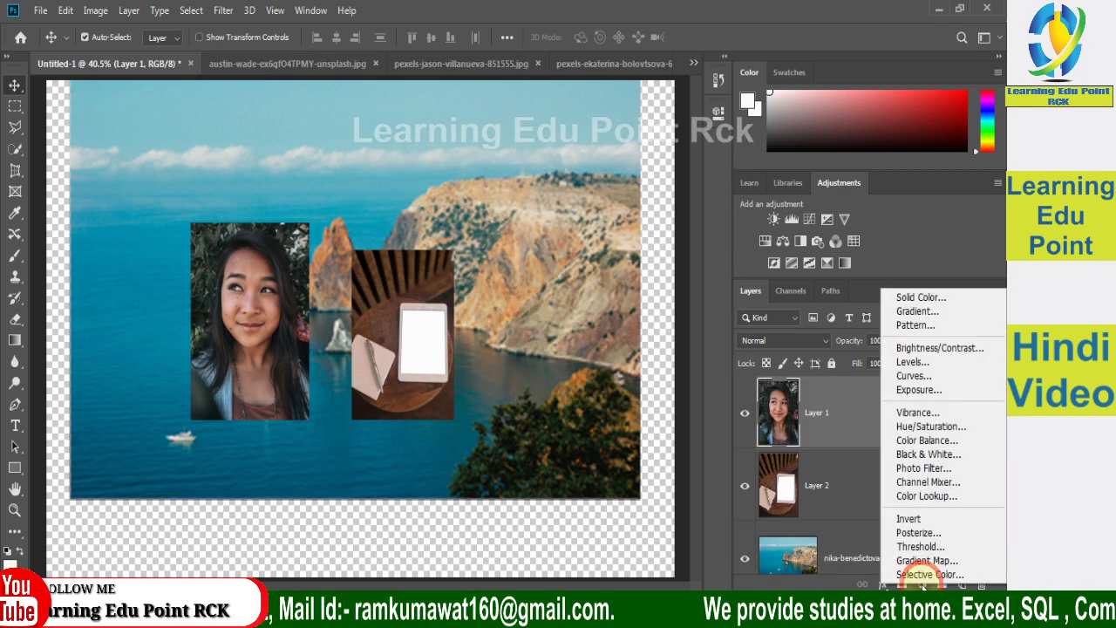
pyautogui.click(927, 349)
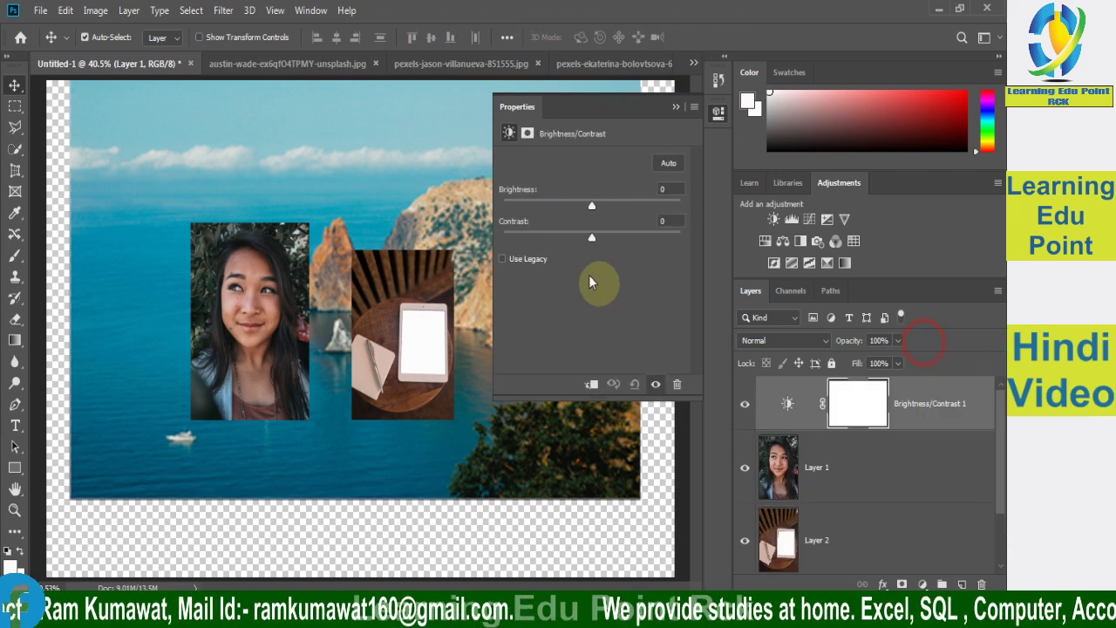
pyautogui.moveTo(596, 206)
pyautogui.mouseDown()
pyautogui.moveTo(670, 206)
pyautogui.moveTo(620, 214)
pyautogui.moveTo(565, 256)
pyautogui.moveTo(589, 265)
pyautogui.mouseUp()
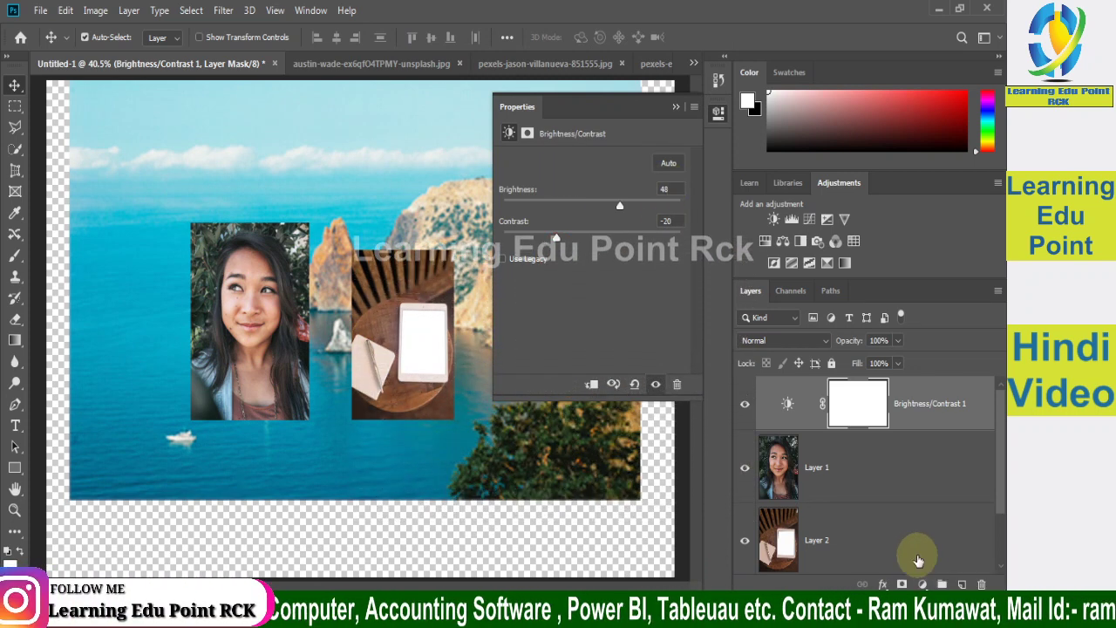
# Step: Delete the Brightness/Contrast 1 layer mask and then the adjustment layer itself
pyautogui.click(674, 107)
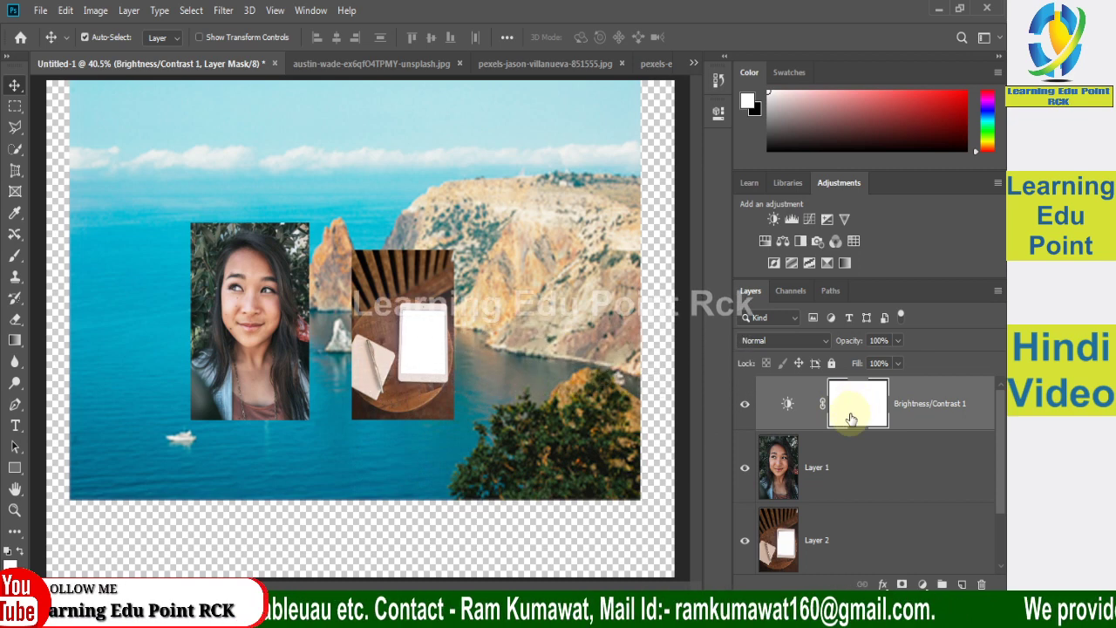
pyautogui.moveTo(854, 412); pyautogui.dragTo(976, 579)
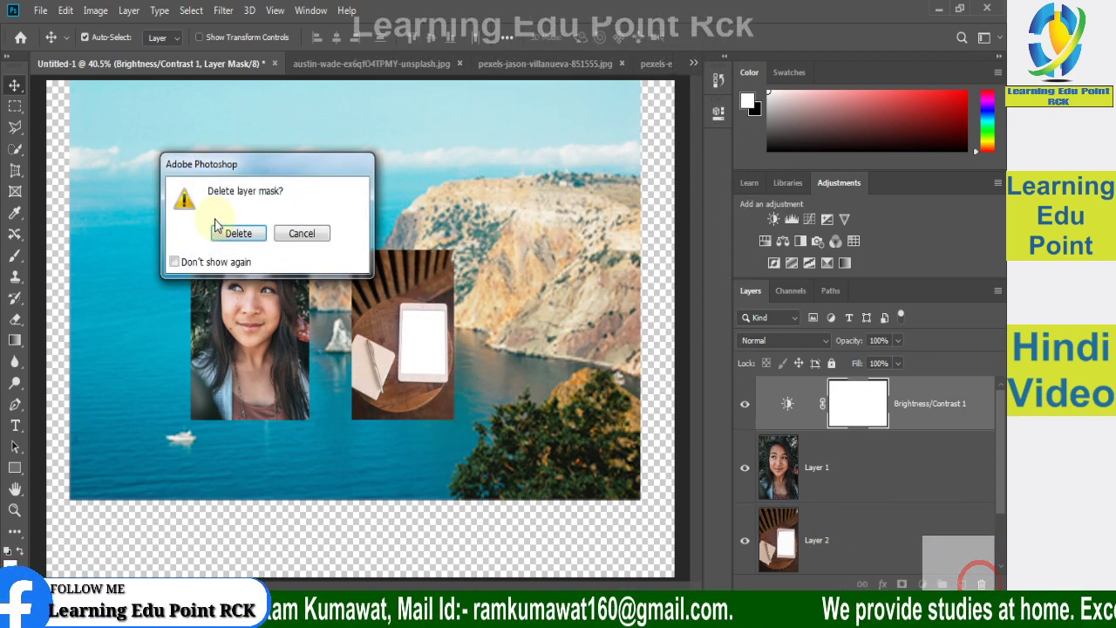
pyautogui.click(240, 234)
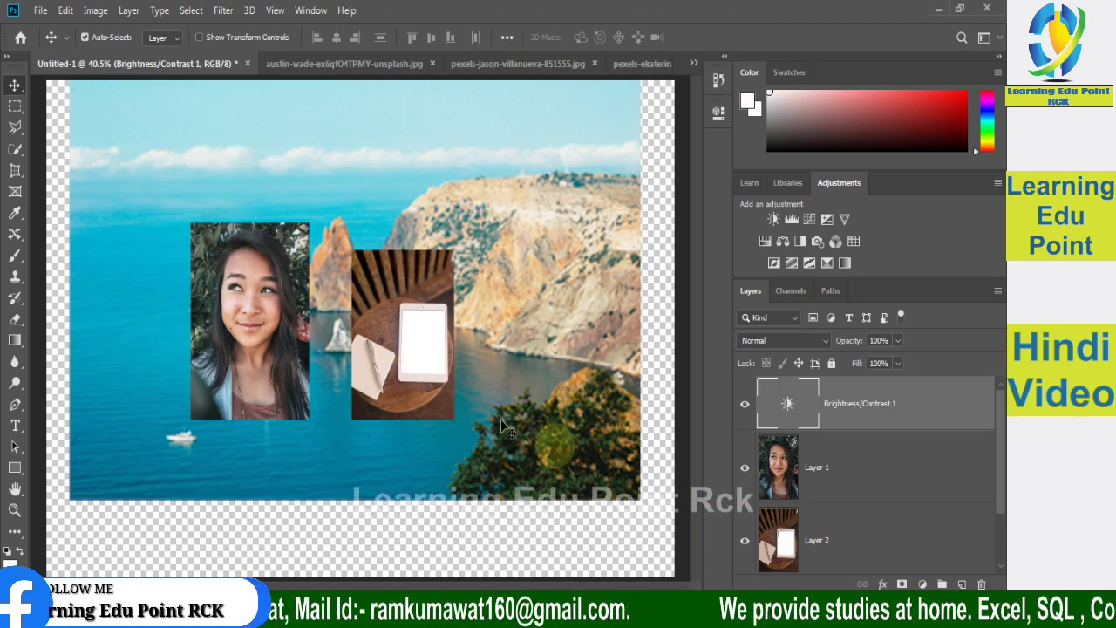
pyautogui.click(844, 403)
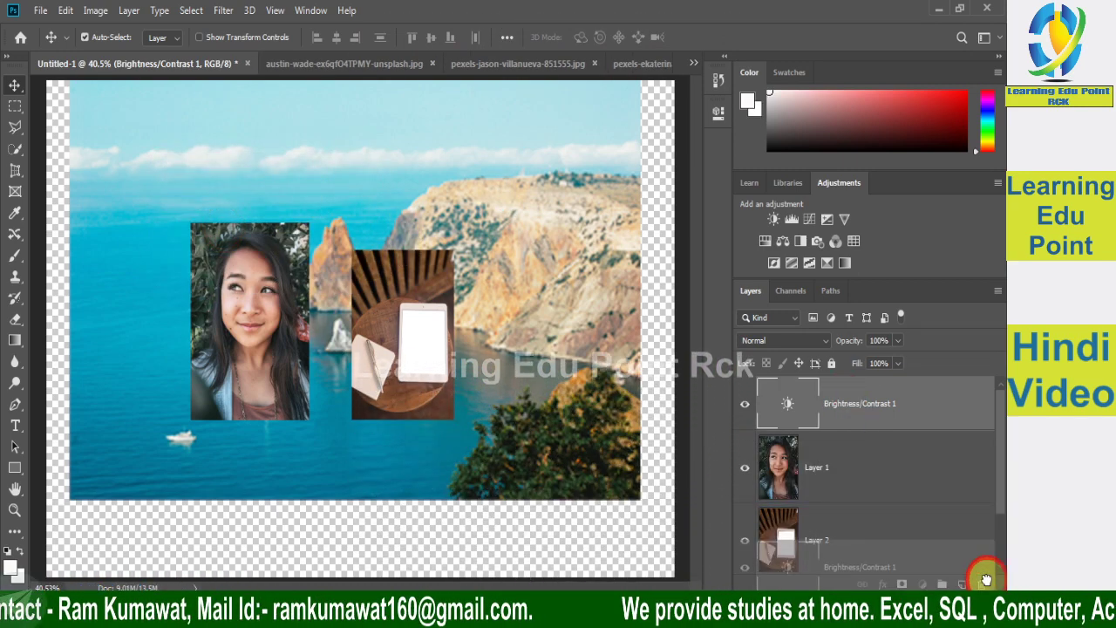
pyautogui.moveTo(844, 403); pyautogui.dragTo(981, 583)
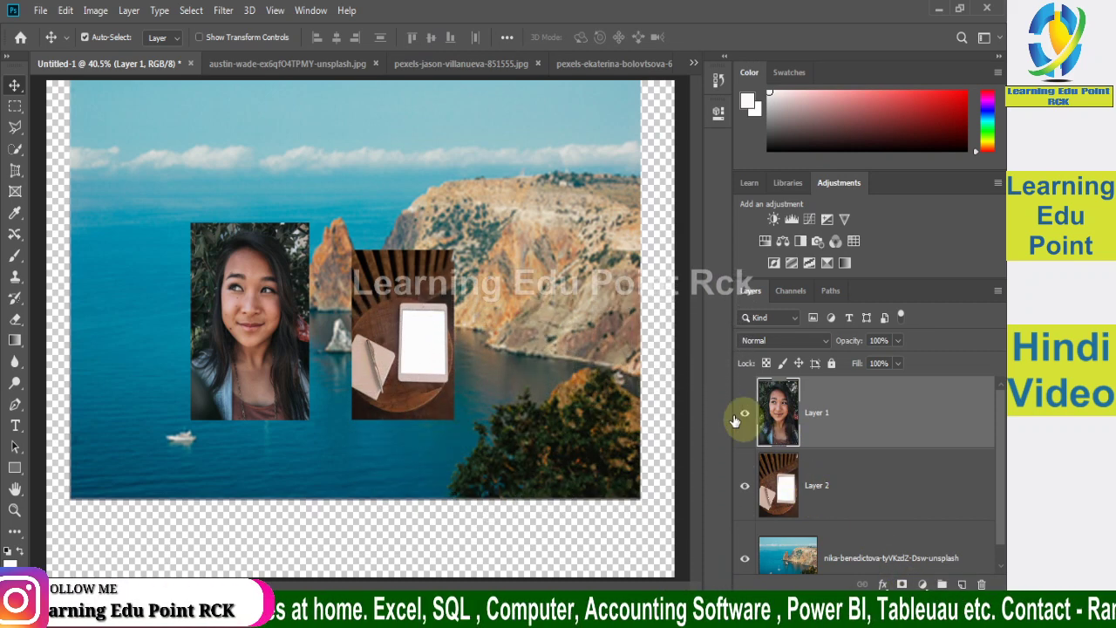
# Step: Mask Layer 1 to an elliptical selection around the woman's face
pyautogui.click(15, 107)
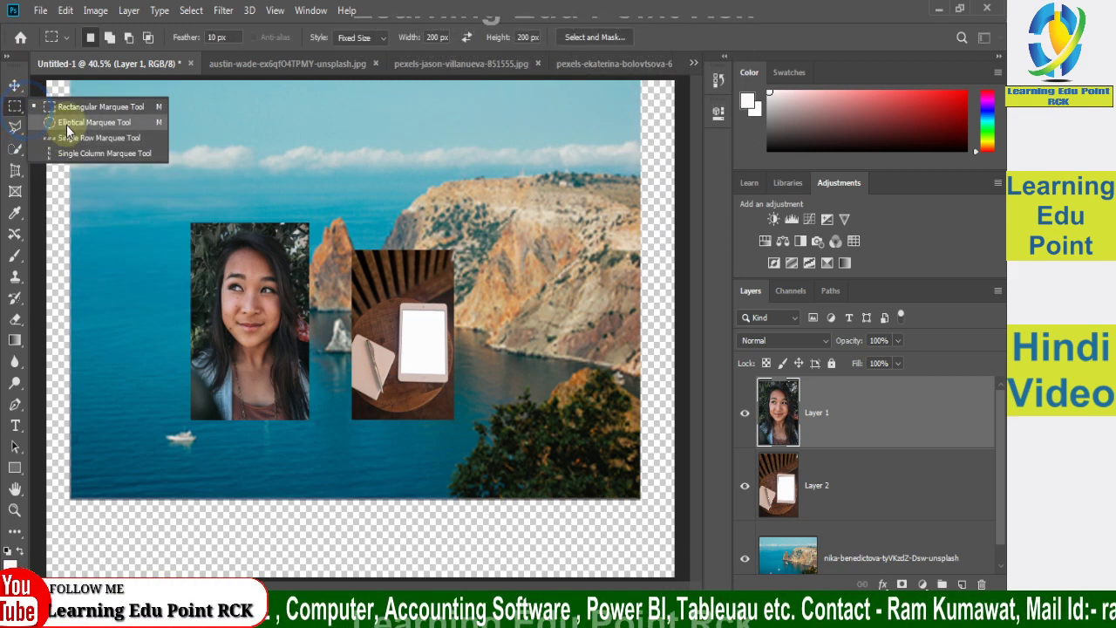
pyautogui.click(68, 123)
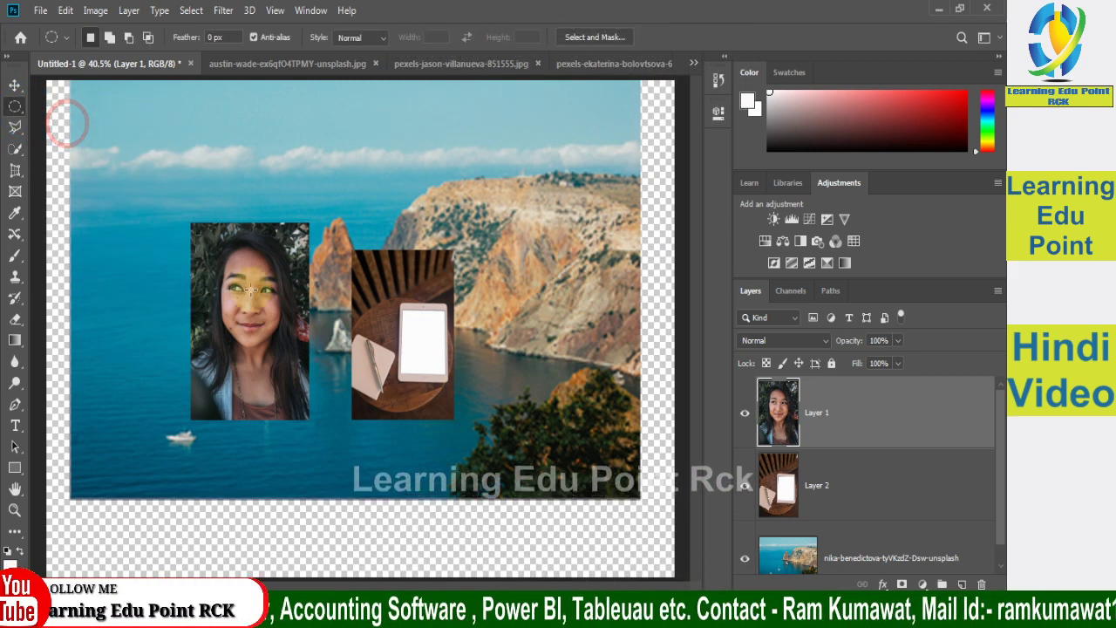
pyautogui.moveTo(199, 231); pyautogui.dragTo(305, 395)
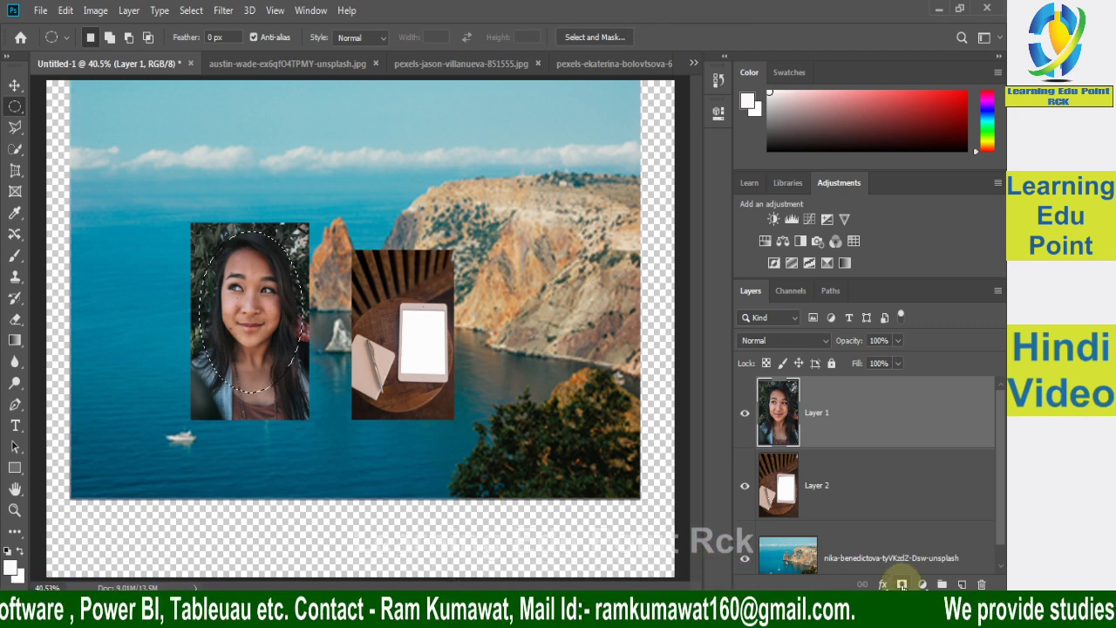
pyautogui.click(901, 584)
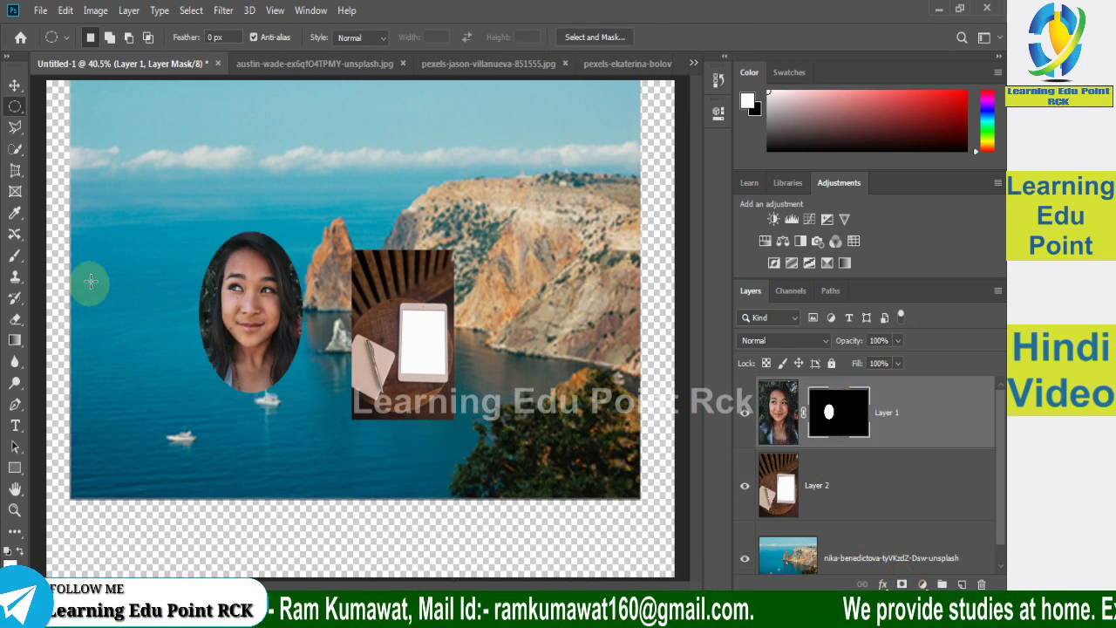
pyautogui.click(850, 513)
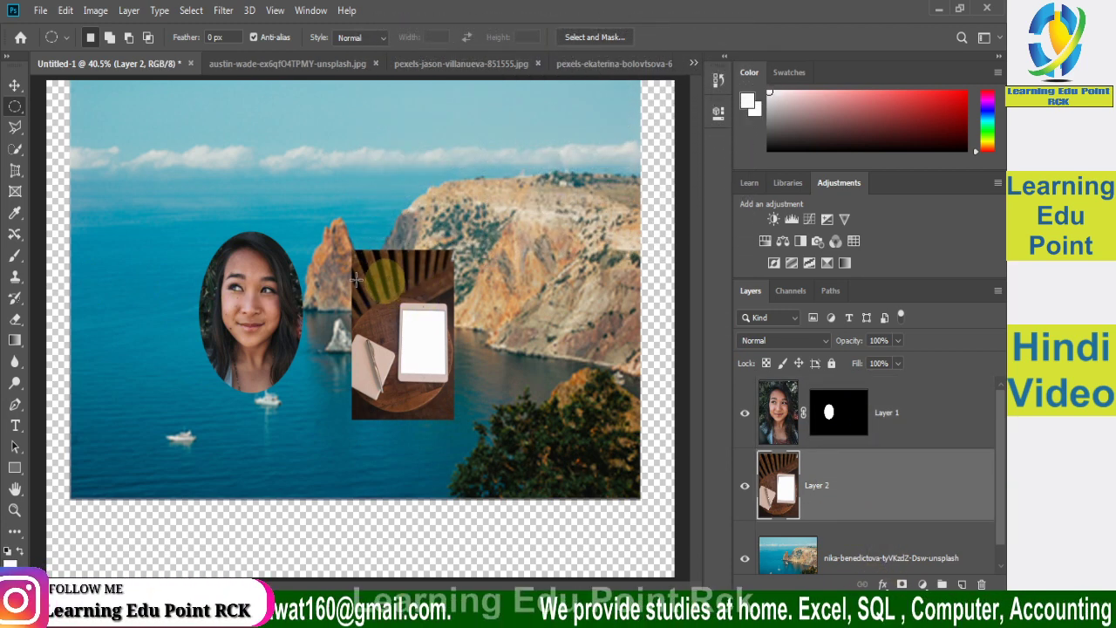
# Step: Mask Layer 2 to a Normal-style rectangular selection around the tablet
pyautogui.rightClick(15, 105)
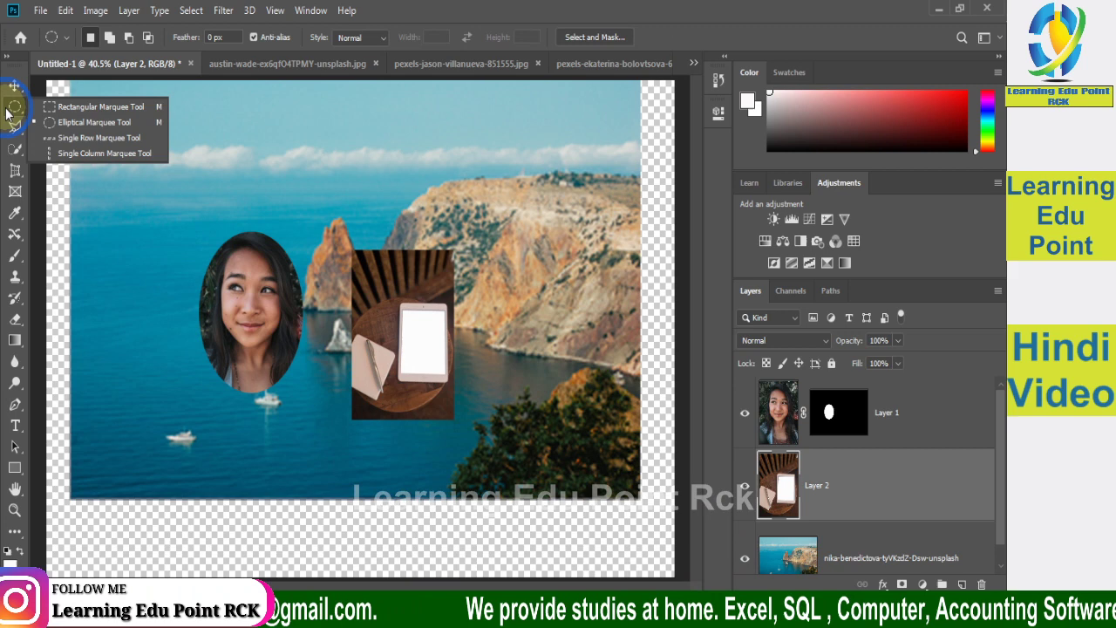
pyautogui.click(87, 108)
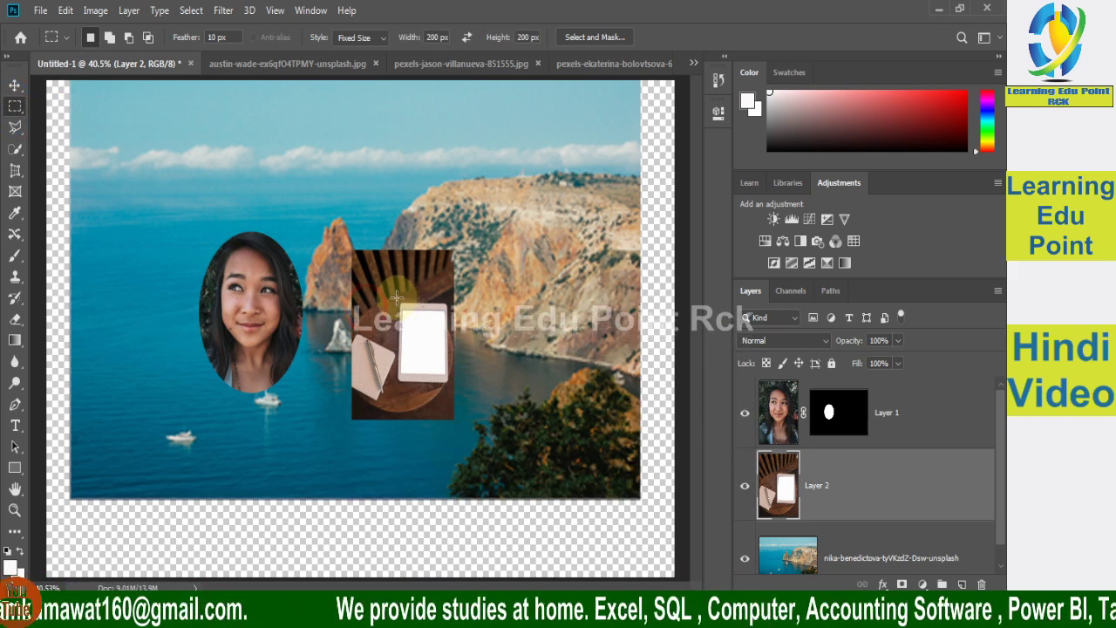
pyautogui.moveTo(367, 298)
pyautogui.mouseDown()
pyautogui.moveTo(414, 362)
pyautogui.moveTo(395, 300)
pyautogui.mouseUp()
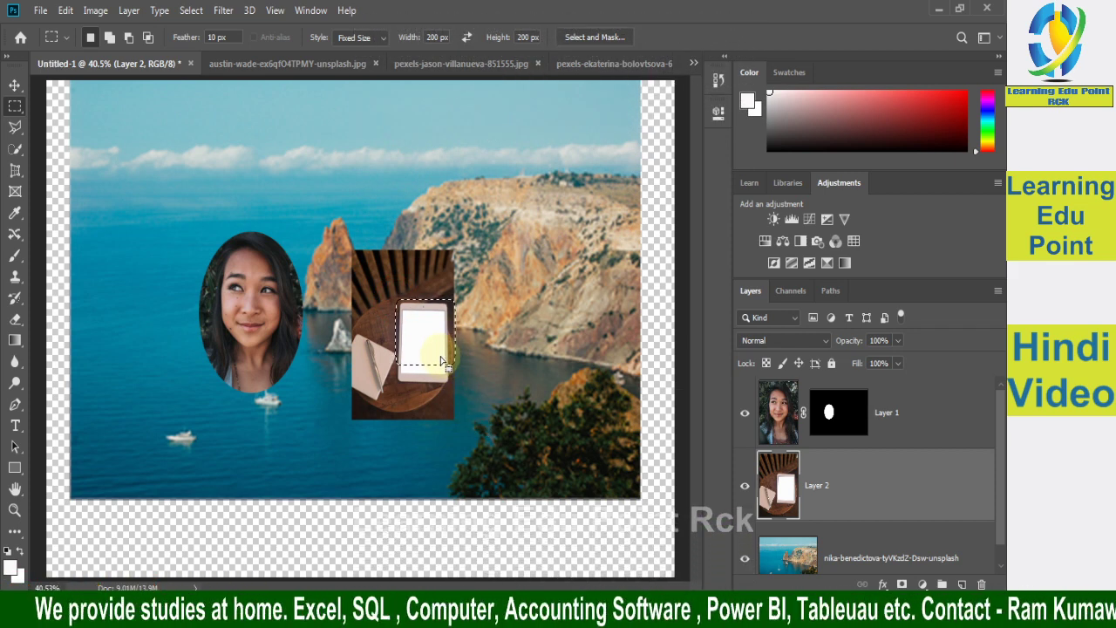
pyautogui.click(368, 38)
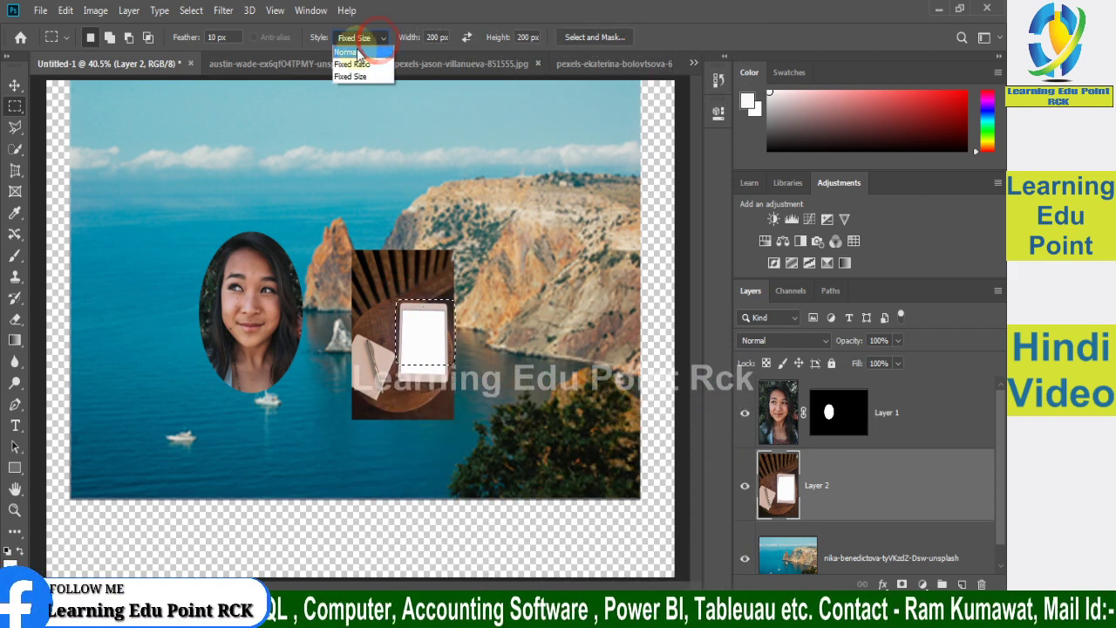
pyautogui.click(349, 52)
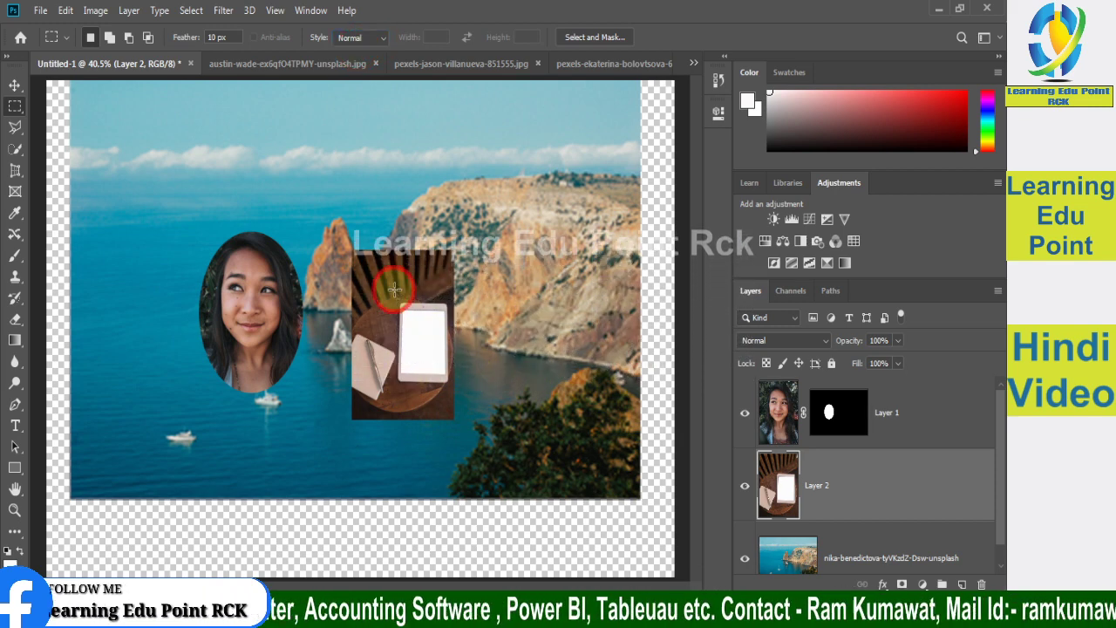
pyautogui.moveTo(394, 289); pyautogui.dragTo(451, 394)
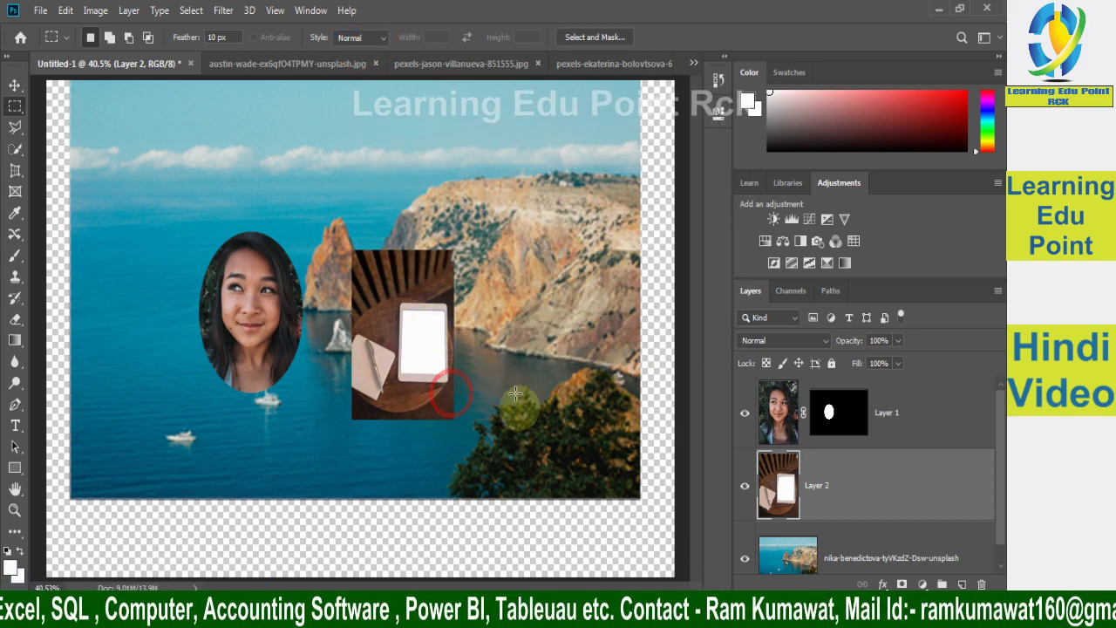
pyautogui.click(903, 584)
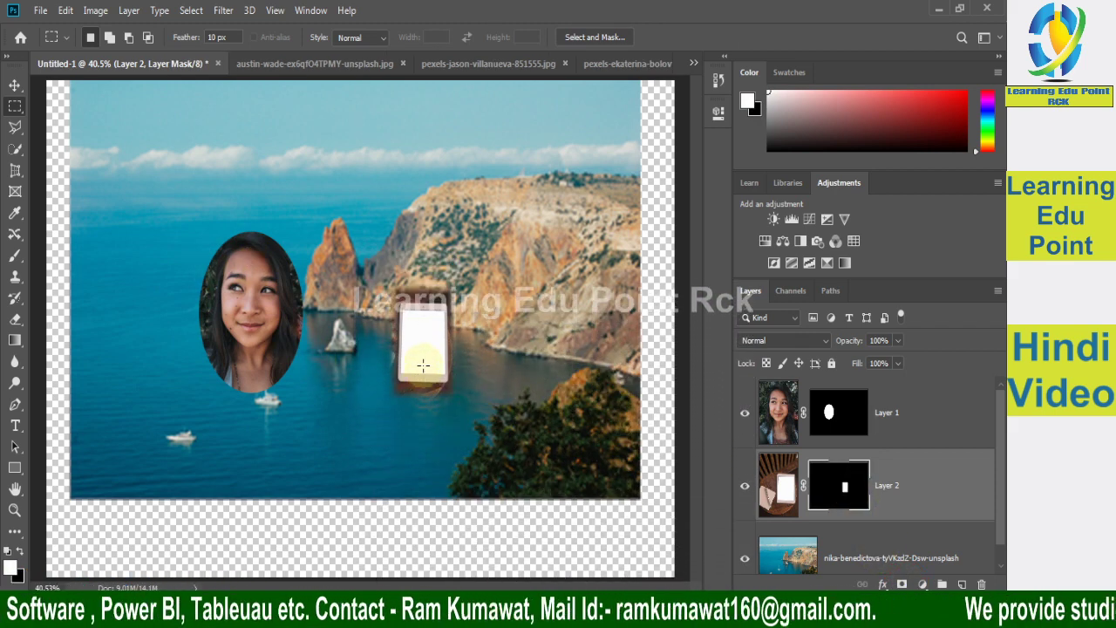
pyautogui.click(15, 84)
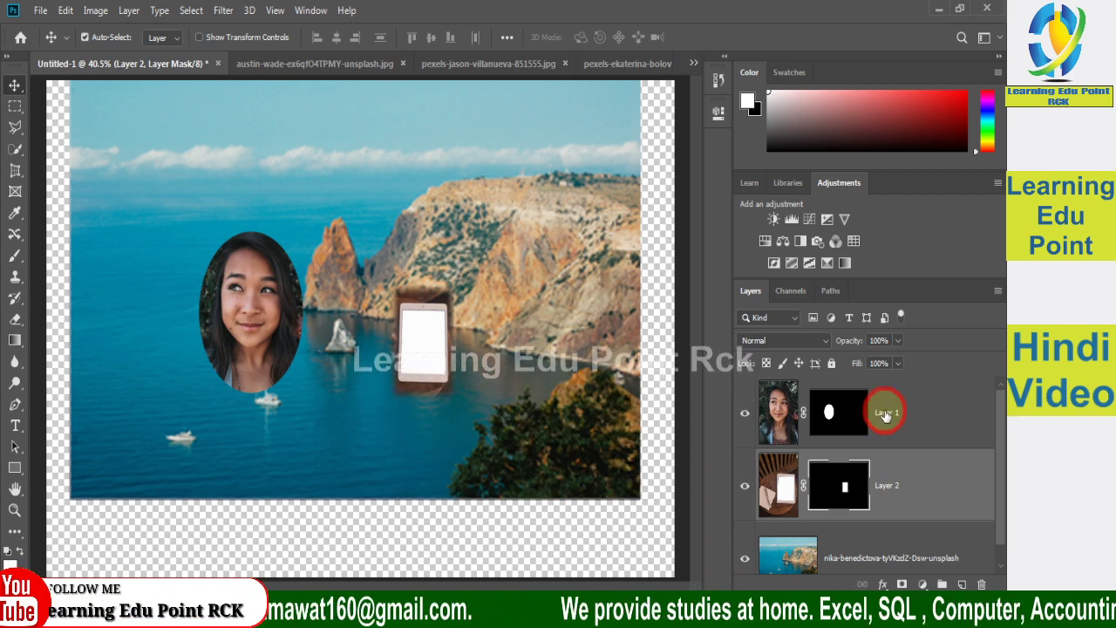
pyautogui.moveTo(885, 415); pyautogui.dragTo(983, 582)
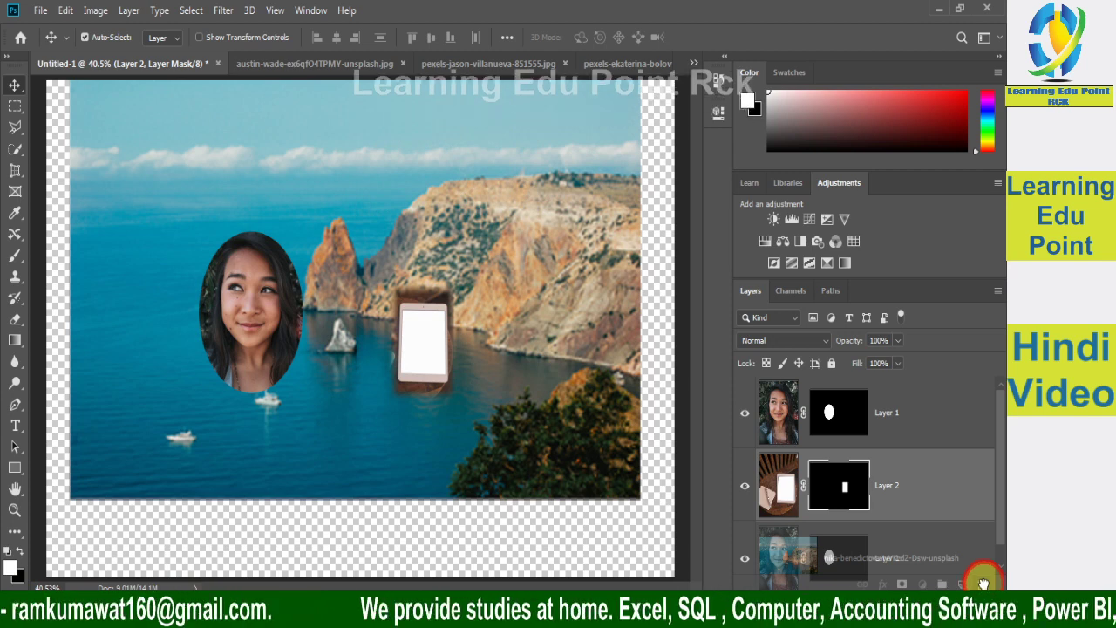
pyautogui.moveTo(983, 582); pyautogui.dragTo(981, 584)
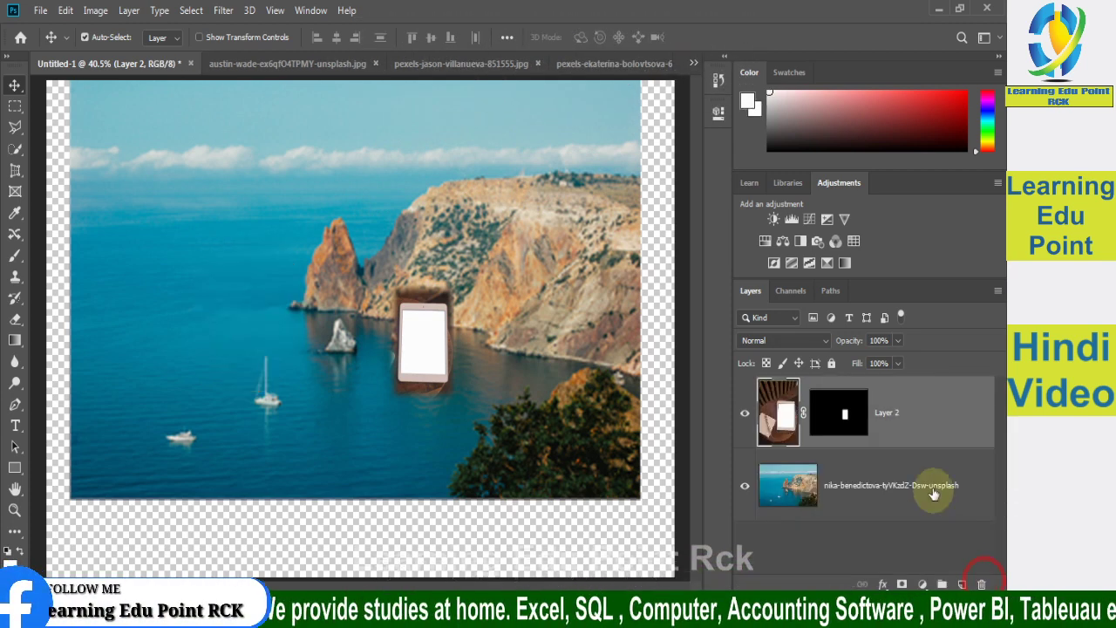
pyautogui.moveTo(890, 433); pyautogui.dragTo(980, 584)
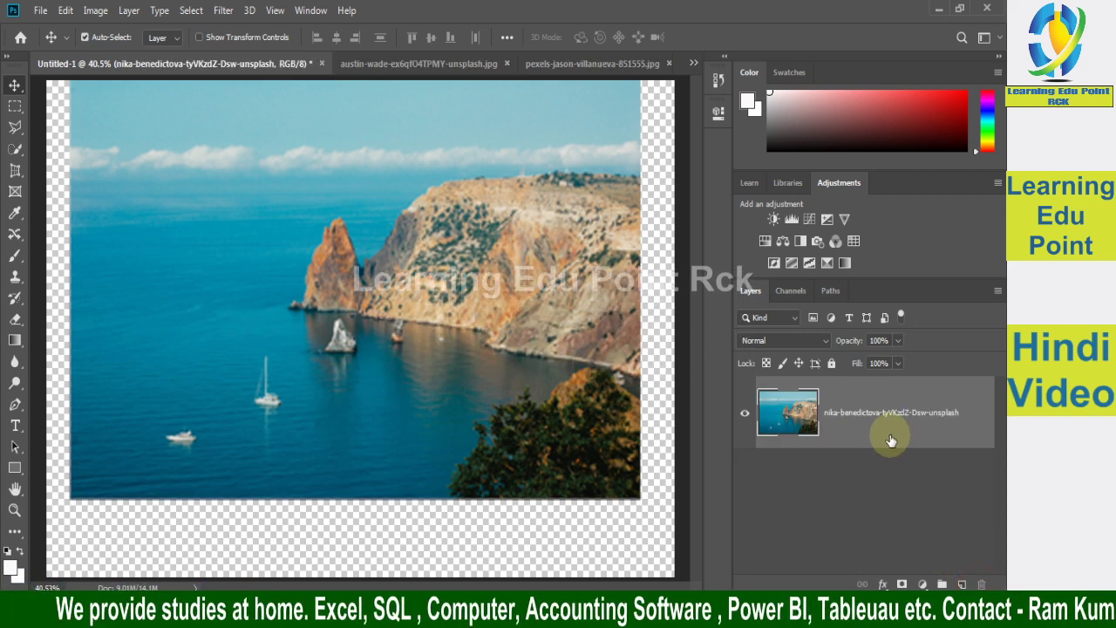
pyautogui.hotkey('ctrl', 'z')
pyautogui.hotkey('ctrl', 'z')
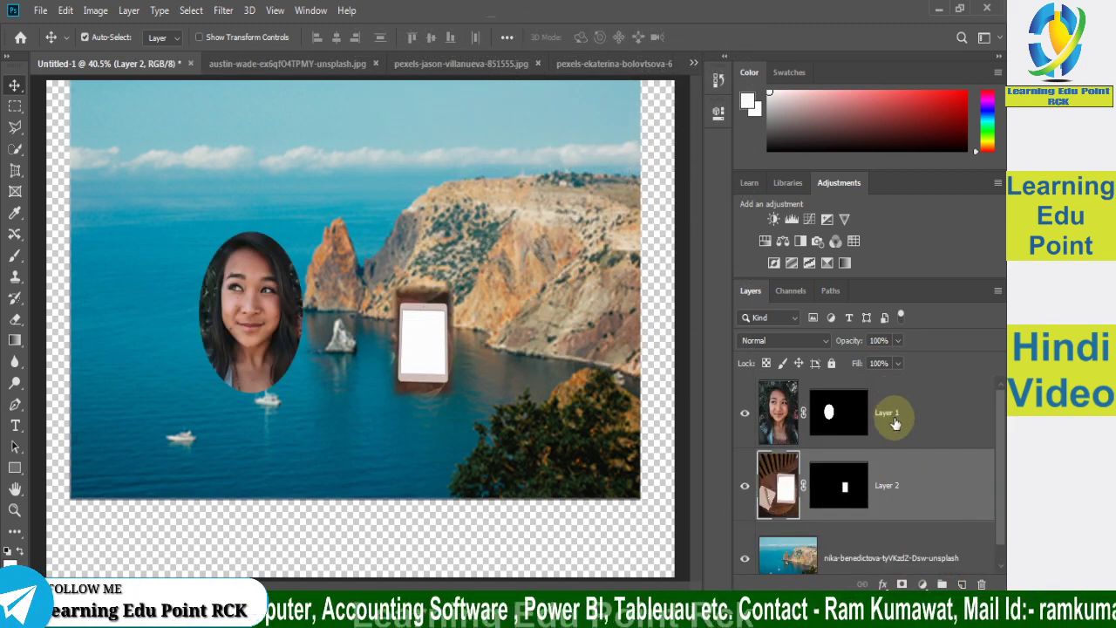
pyautogui.rightClick(894, 421)
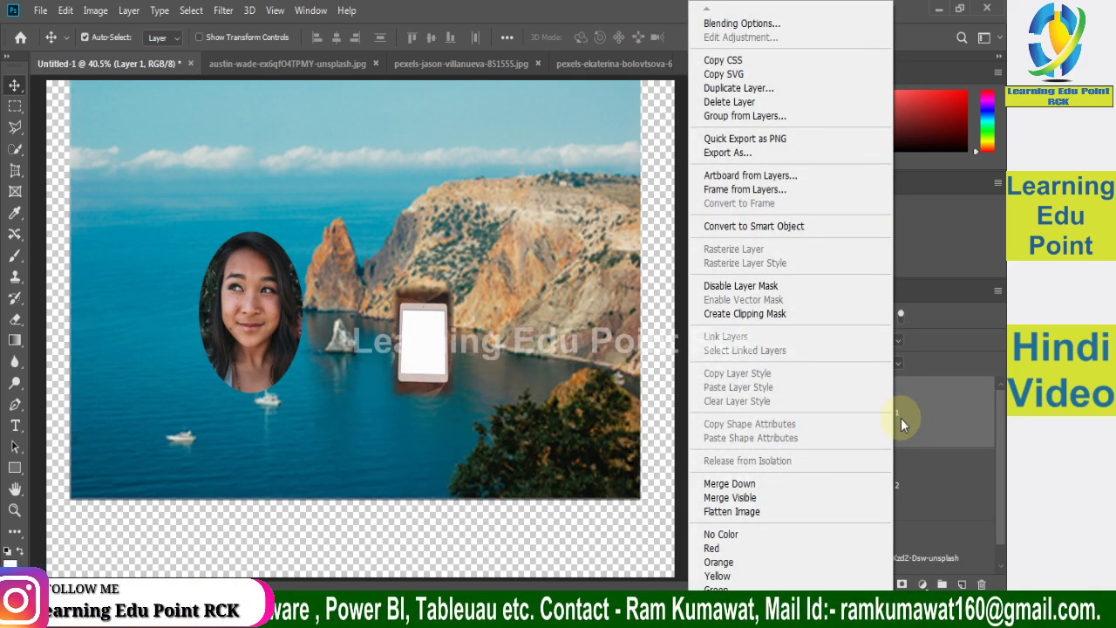
pyautogui.click(746, 102)
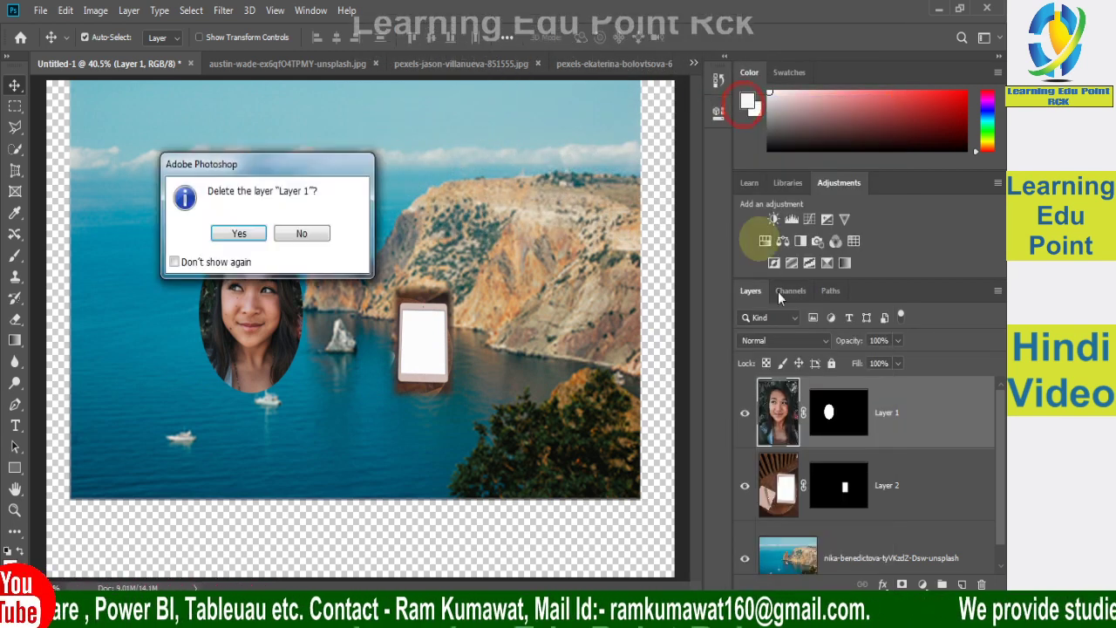
pyautogui.click(239, 234)
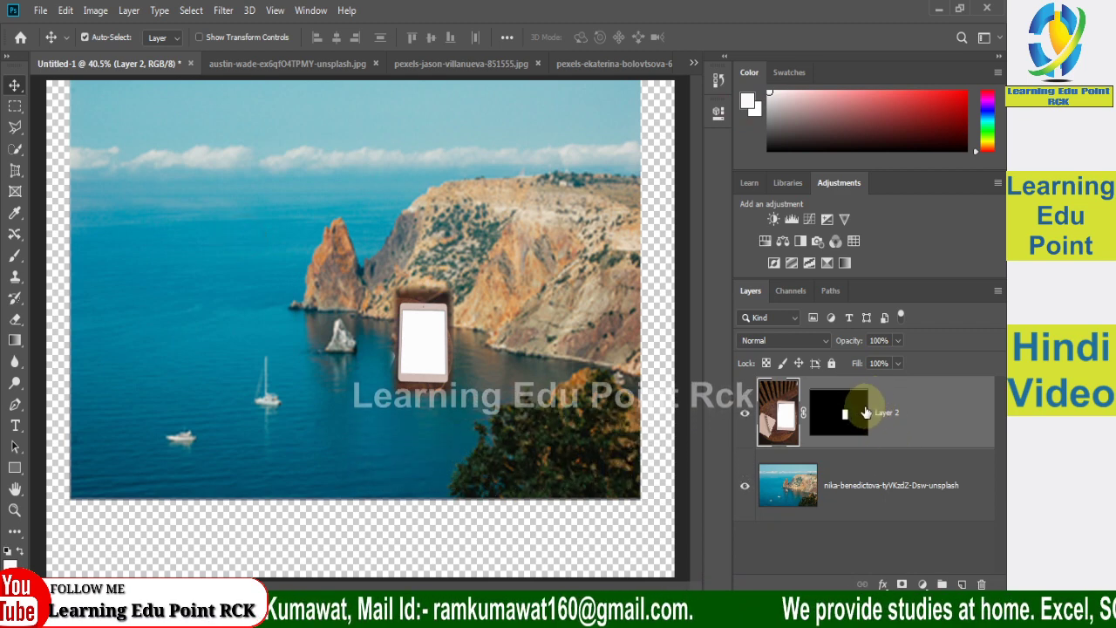
pyautogui.hotkey('ctrl', 'z')
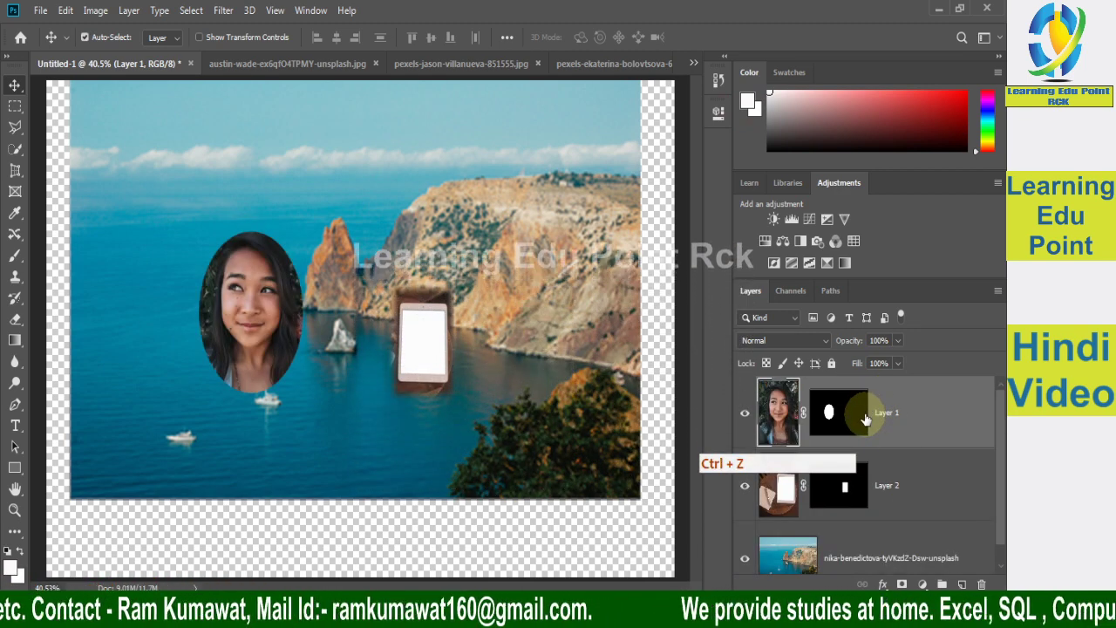
pyautogui.click(129, 11)
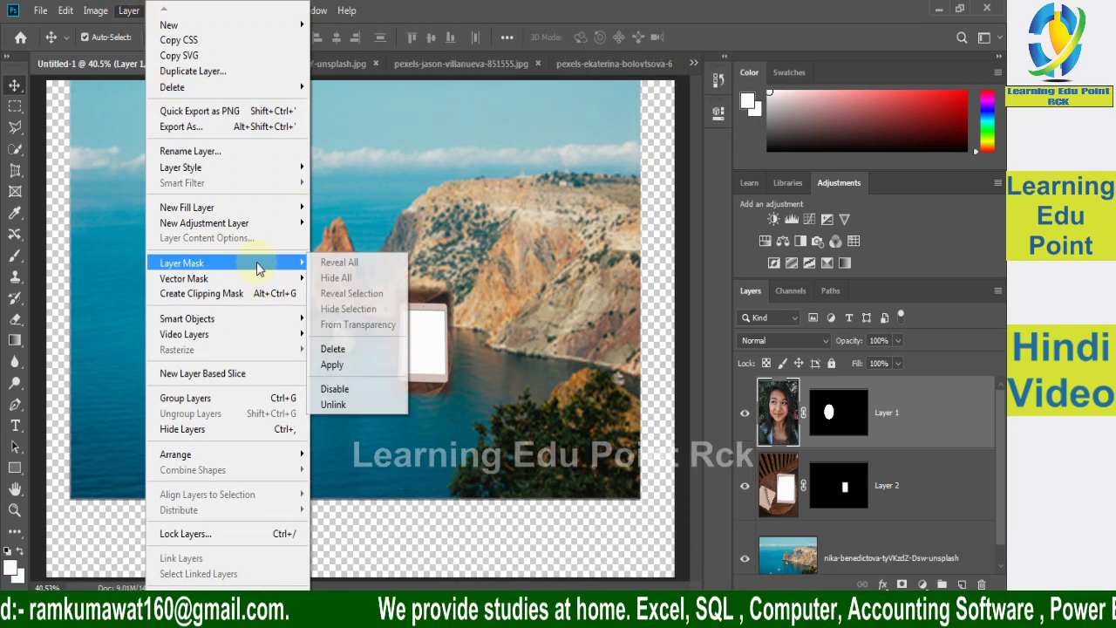
pyautogui.moveTo(183, 263)
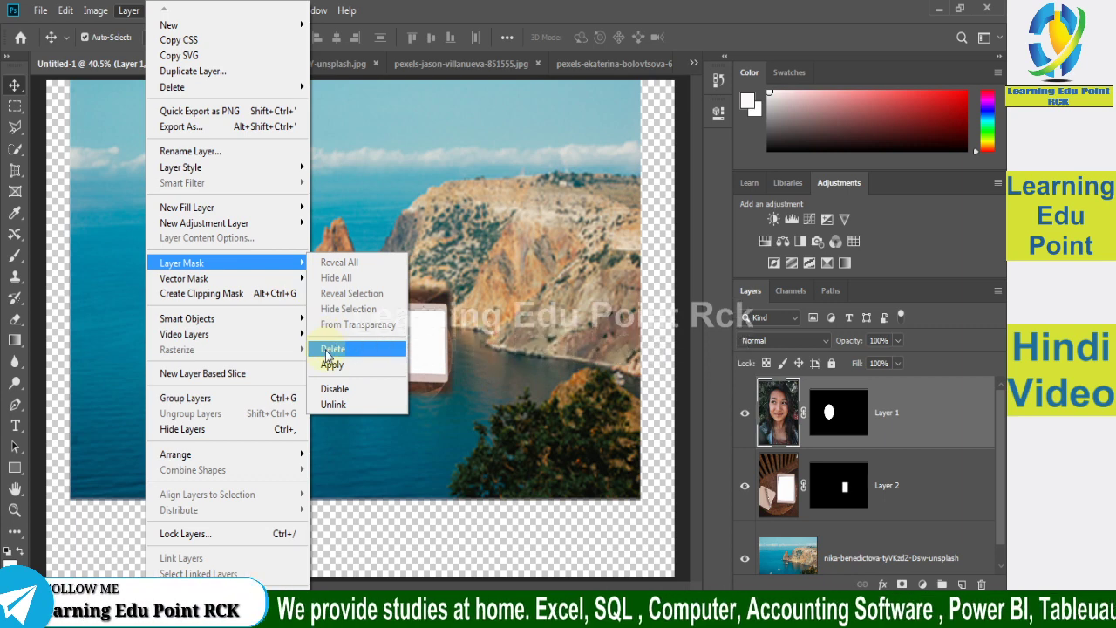
# Step: Delete Layer 1's mask, then select Layer 2 and open the Layer menu
pyautogui.click(330, 350)
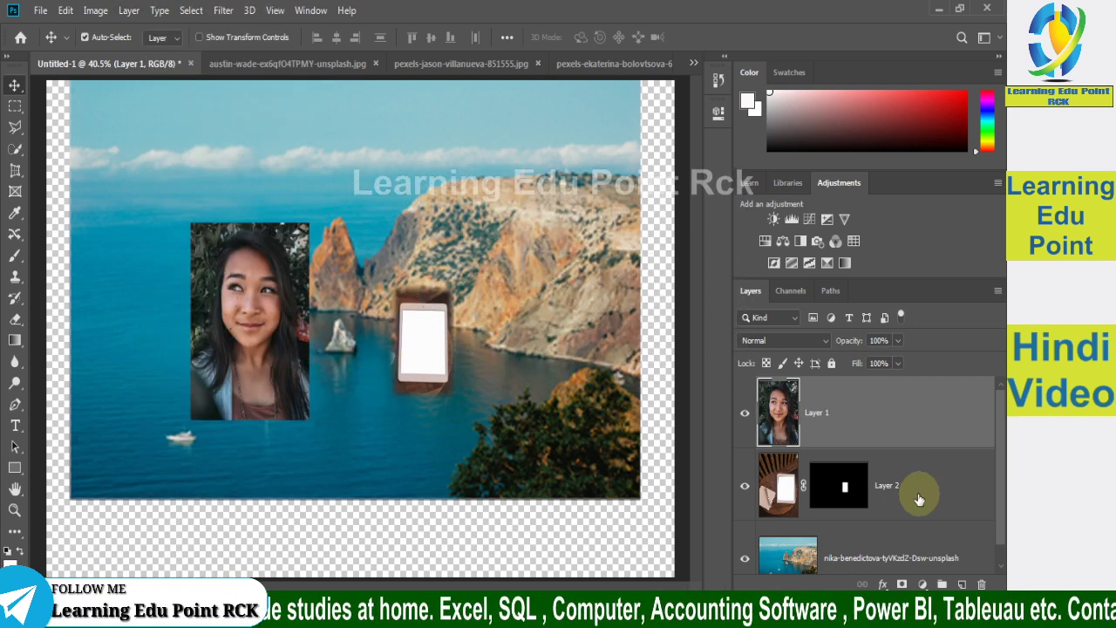
pyautogui.rightClick(895, 489)
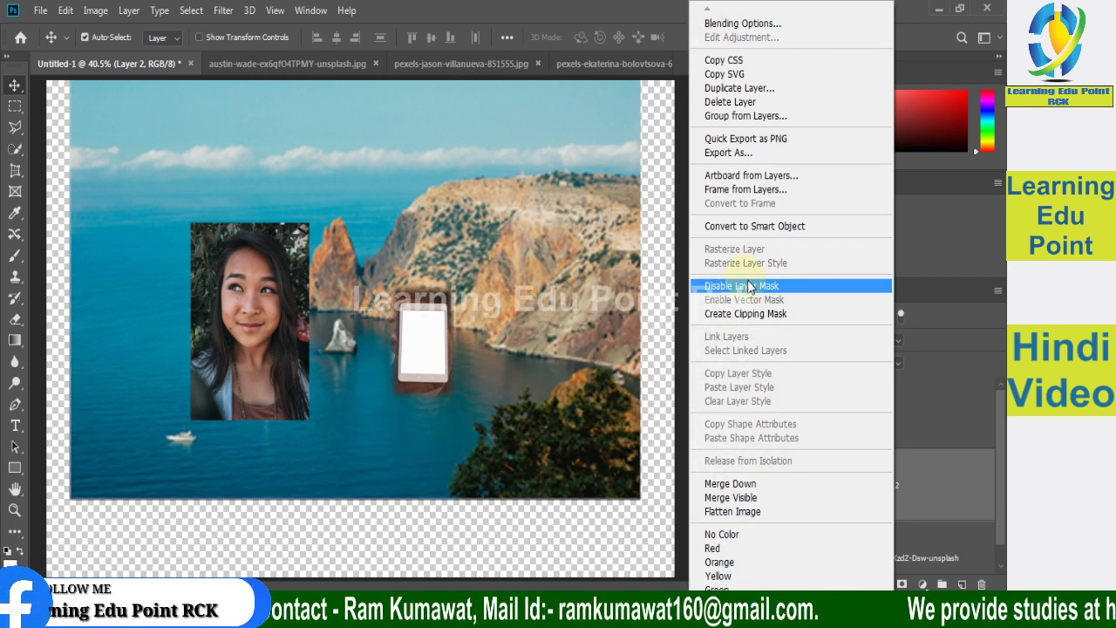
pyautogui.click(942, 488)
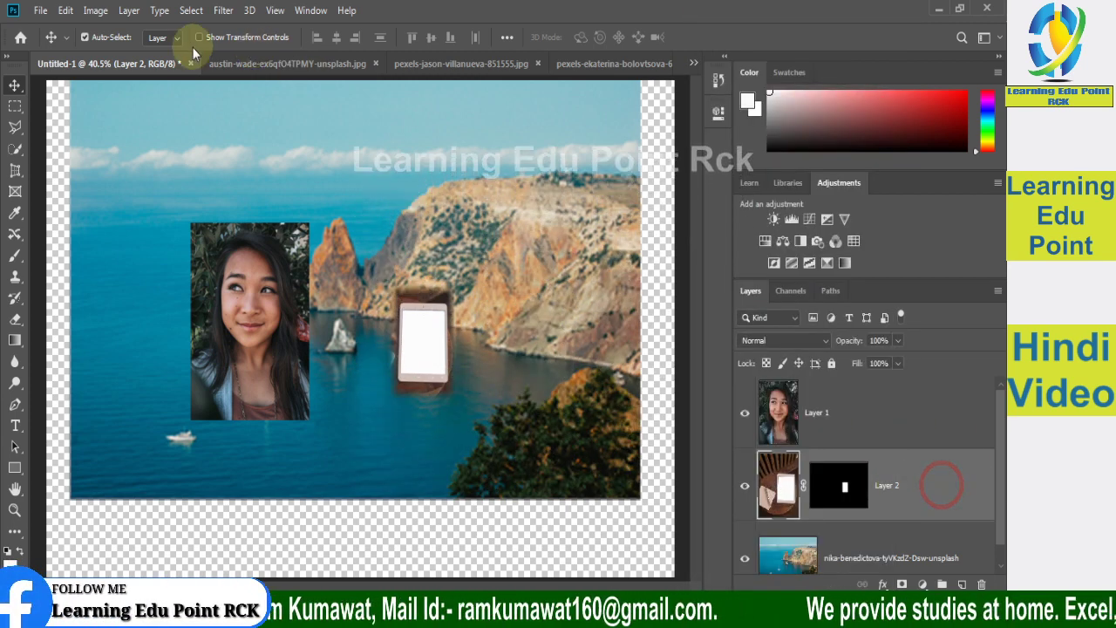
pyautogui.click(129, 10)
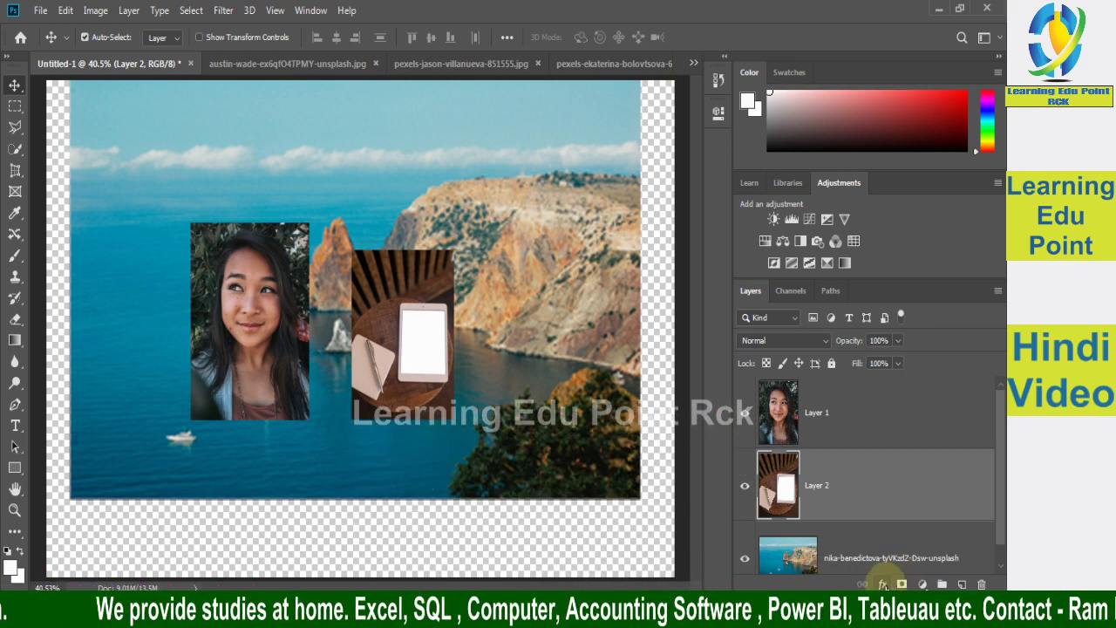
# Step: Discard the tablet layer's drop shadow, then move the portrait photo up and to the left
pyautogui.click(882, 584)
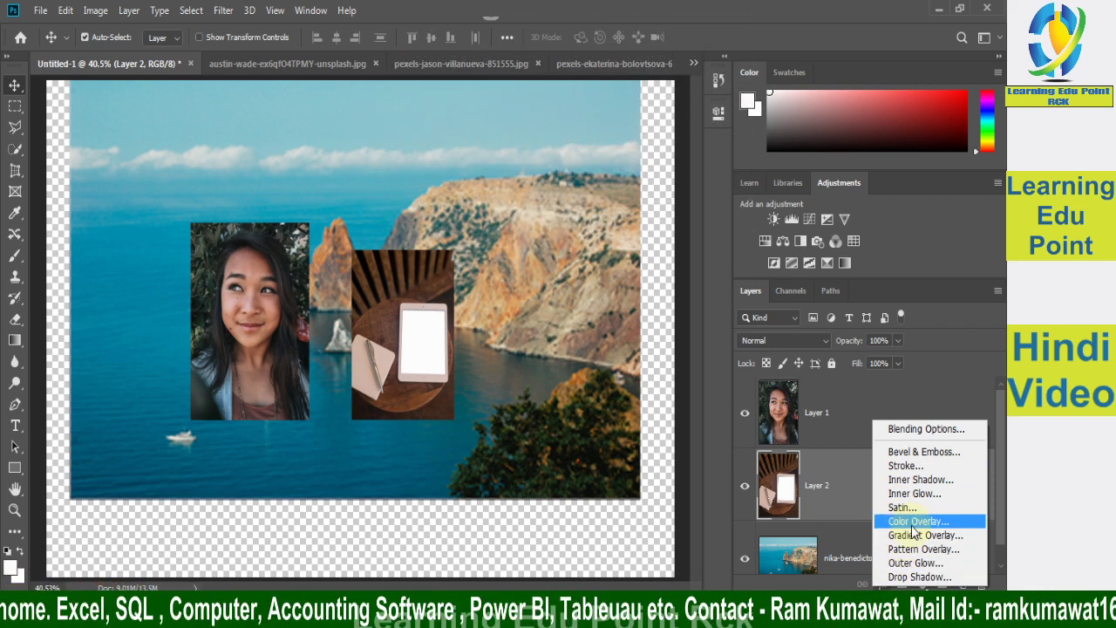
pyautogui.click(920, 578)
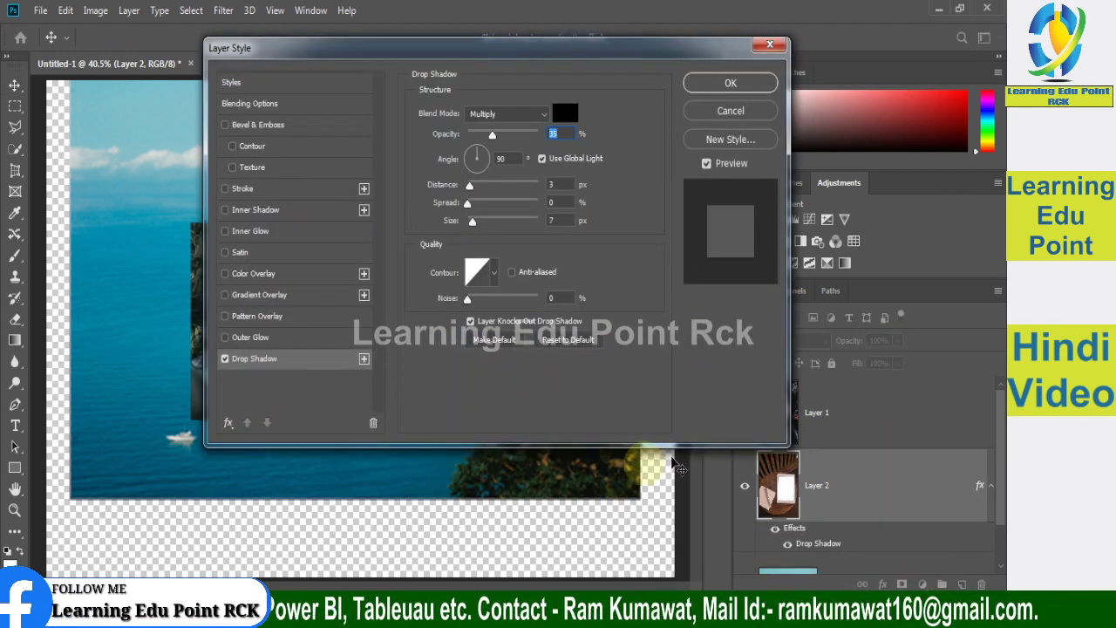
pyautogui.click(770, 45)
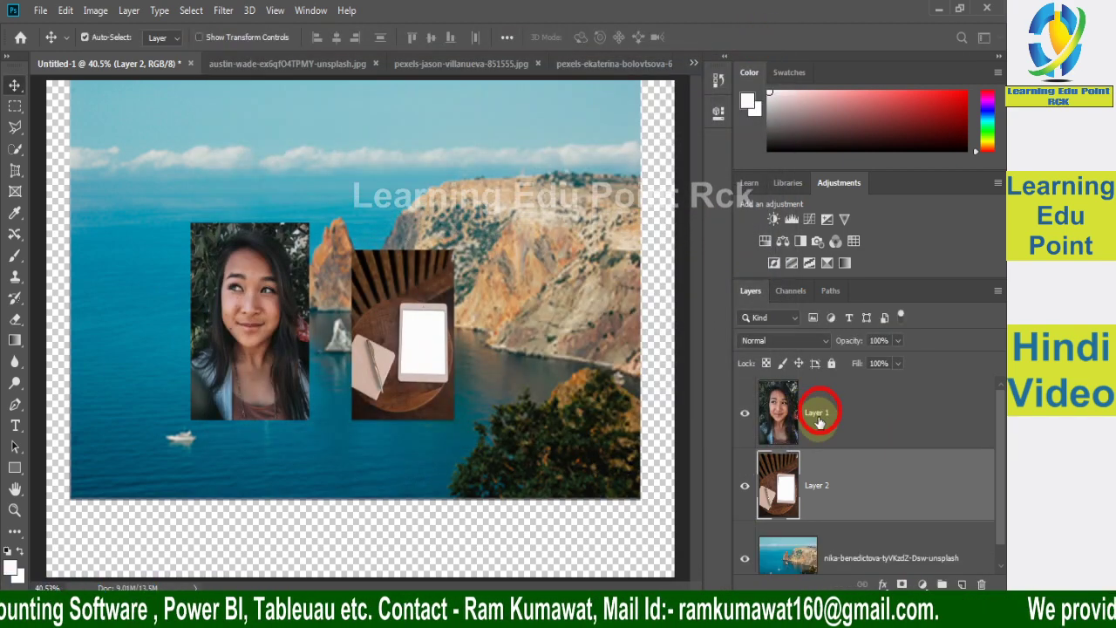
pyautogui.click(819, 422)
pyautogui.moveTo(230, 293); pyautogui.dragTo(151, 209)
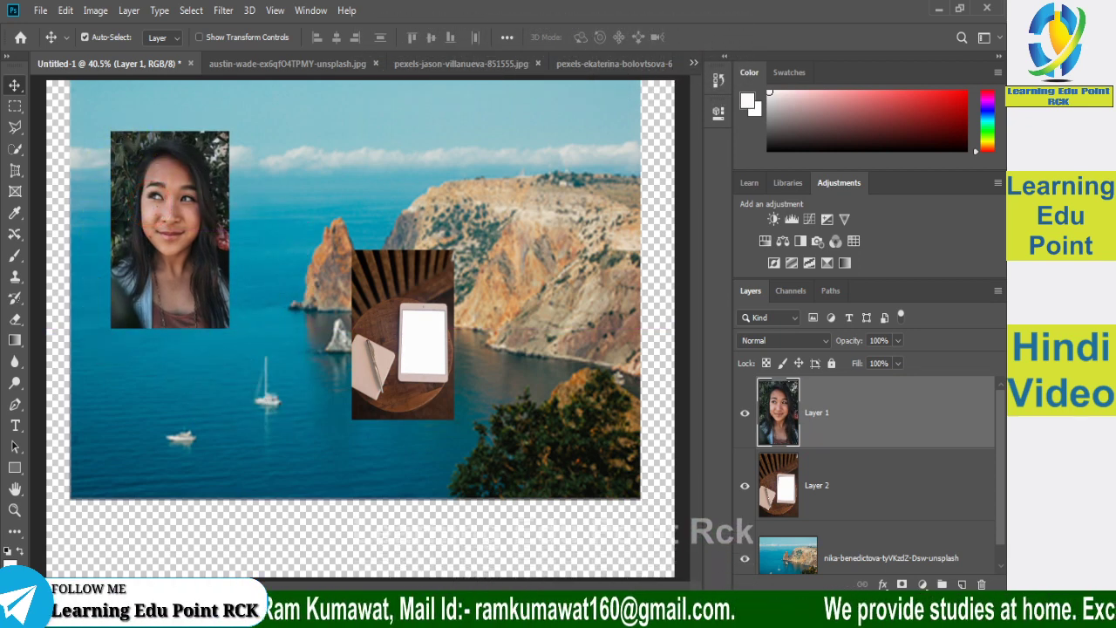
# Step: Start a drop shadow on the portrait with Spread 61 and Distance 30
pyautogui.click(884, 583)
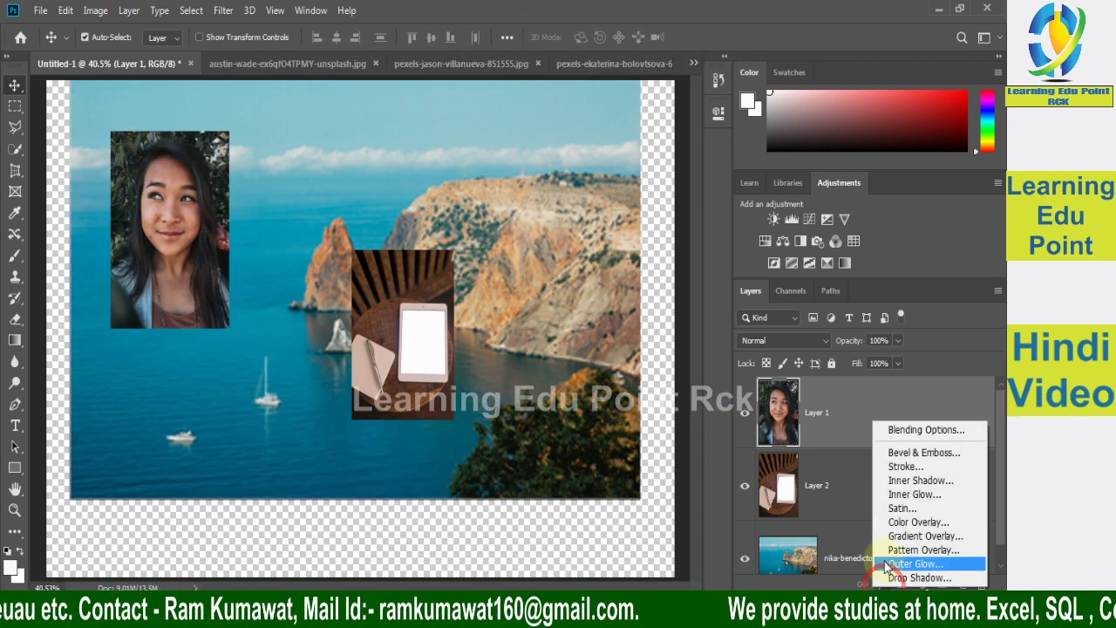
pyautogui.press('Escape')
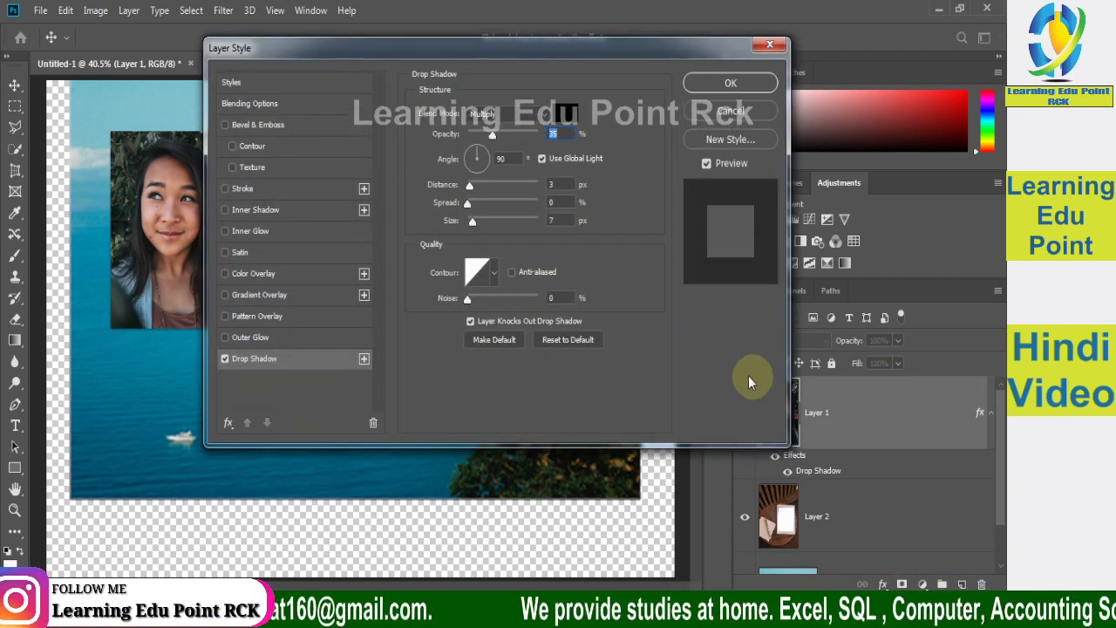
pyautogui.moveTo(478, 48); pyautogui.dragTo(652, 53)
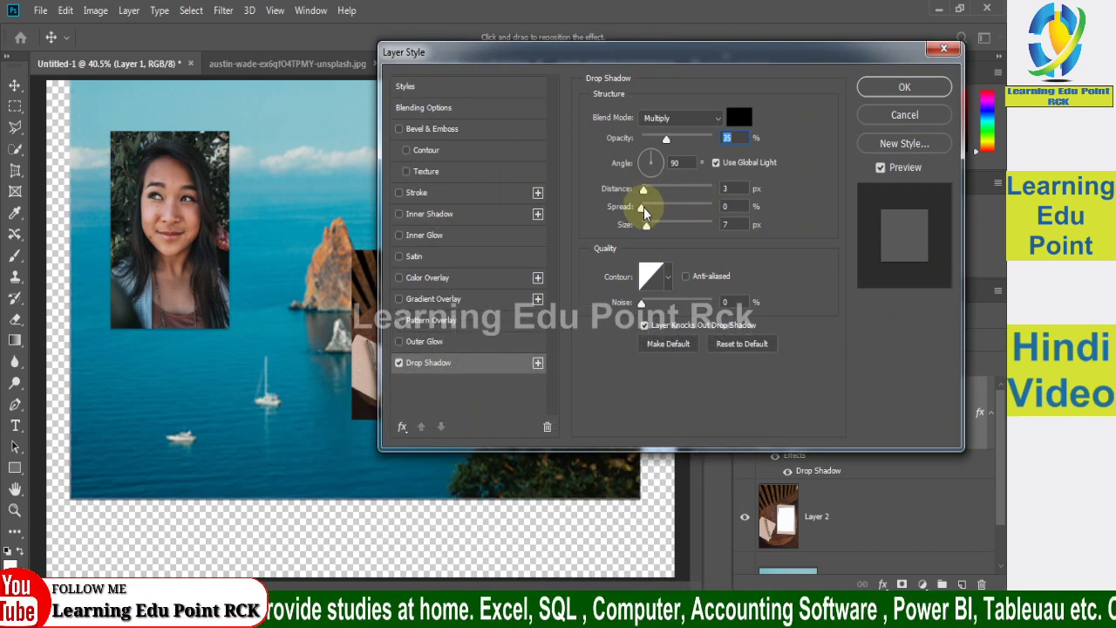
pyautogui.moveTo(642, 208); pyautogui.dragTo(685, 218)
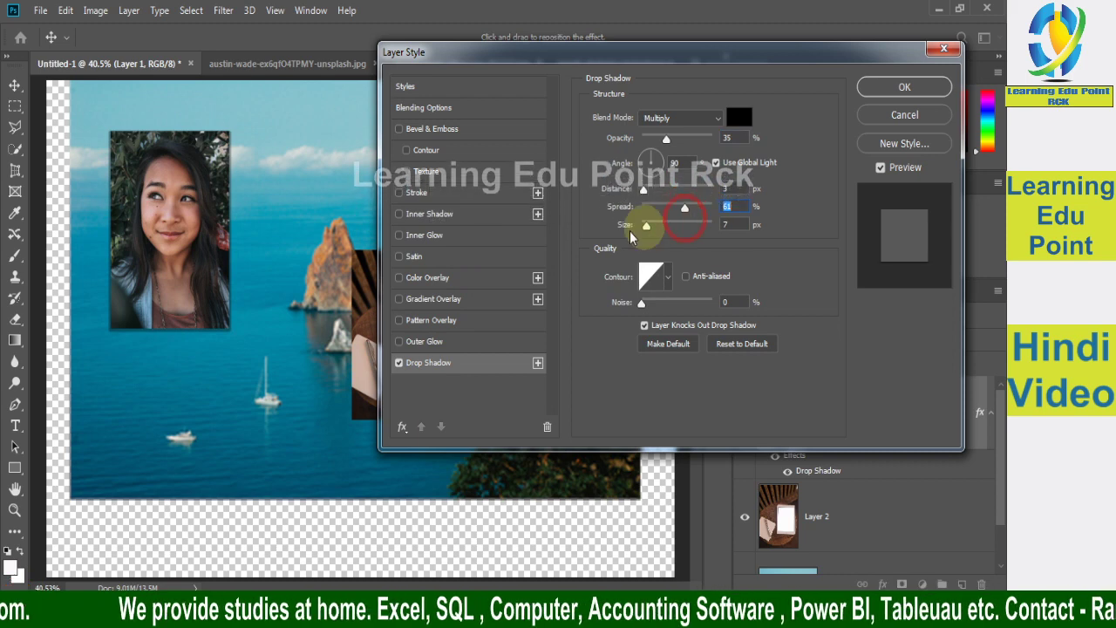
pyautogui.click(651, 193)
pyautogui.moveTo(653, 196)
pyautogui.mouseDown()
pyautogui.moveTo(675, 201)
pyautogui.moveTo(663, 193)
pyautogui.moveTo(657, 225)
pyautogui.mouseUp()
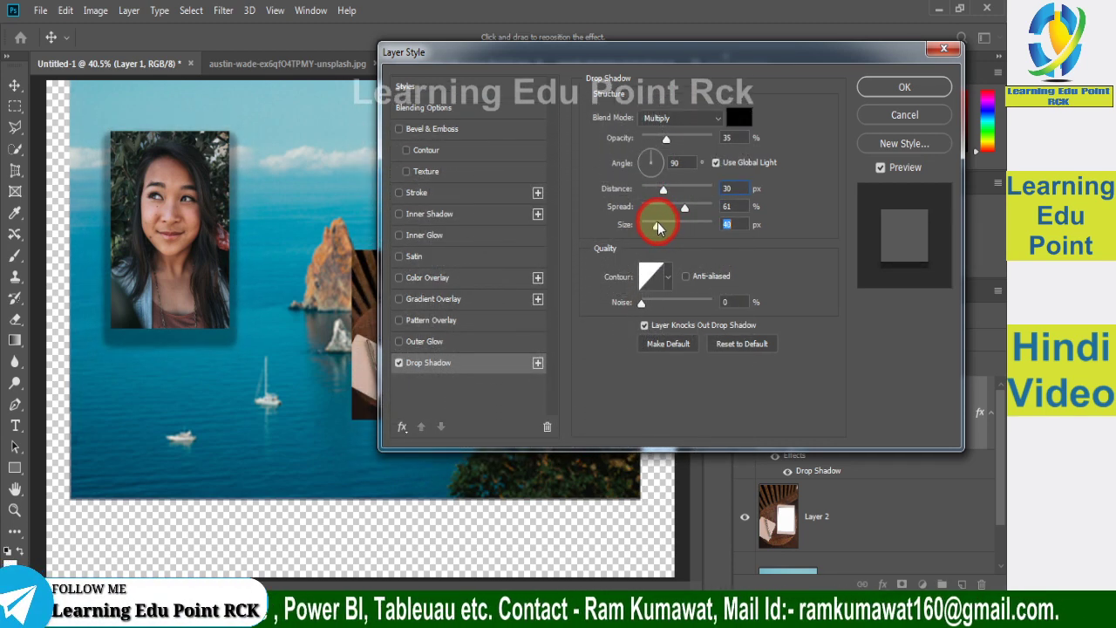
# Step: Set the shadow angle to 22°, raise its opacity, keep Multiply blend, and apply it
pyautogui.click(664, 162)
pyautogui.moveTo(664, 162); pyautogui.dragTo(674, 164)
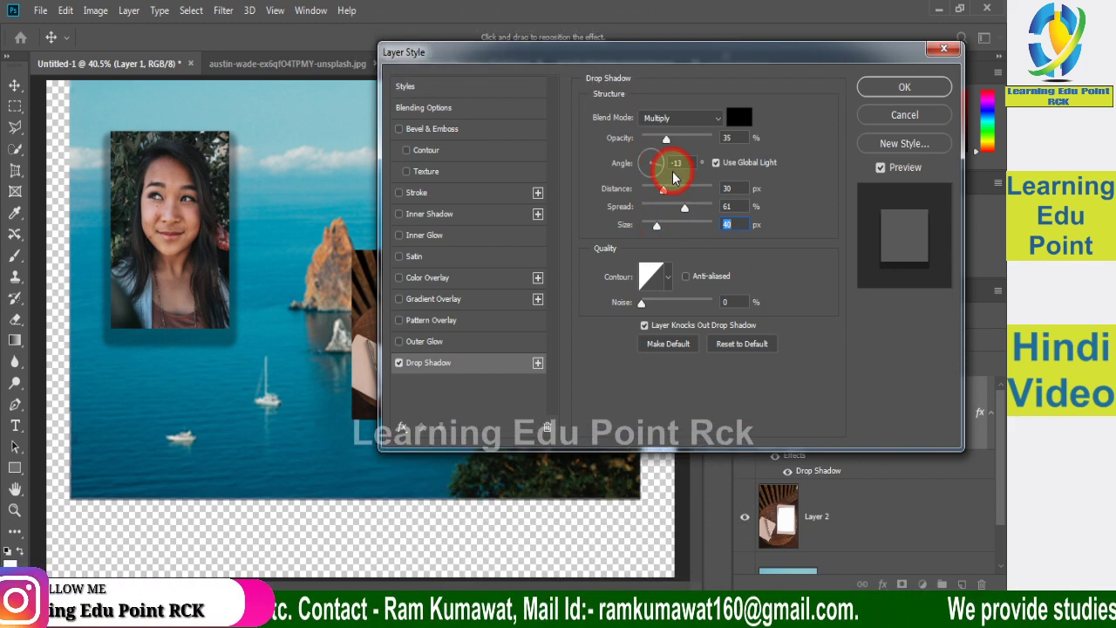
pyautogui.moveTo(673, 164); pyautogui.dragTo(675, 157)
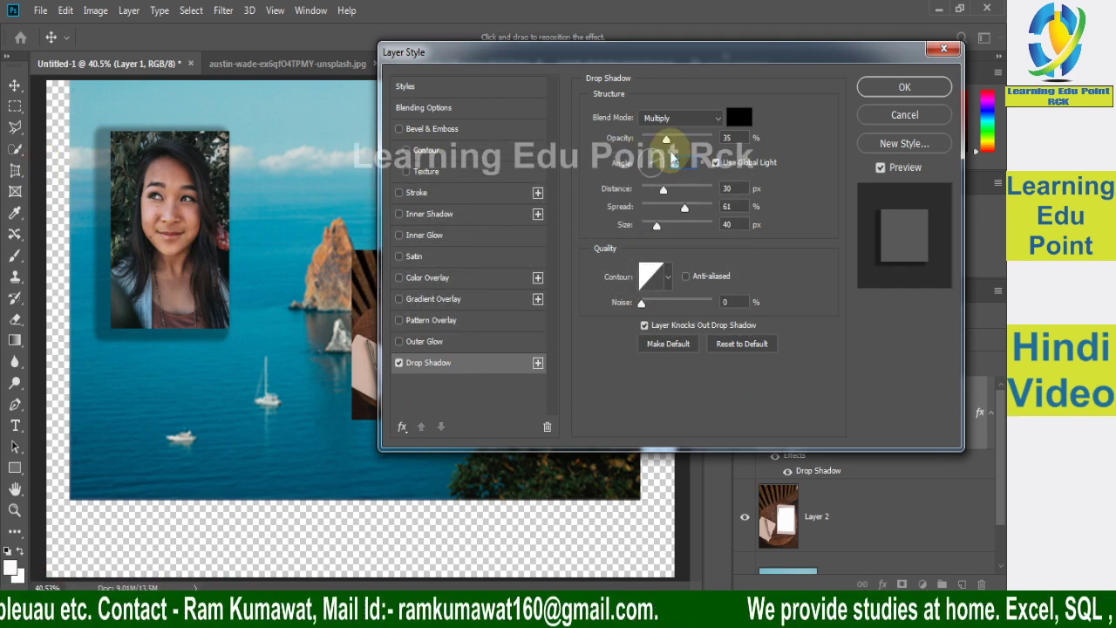
pyautogui.moveTo(668, 141)
pyautogui.mouseDown()
pyautogui.moveTo(699, 141)
pyautogui.moveTo(675, 139)
pyautogui.mouseUp()
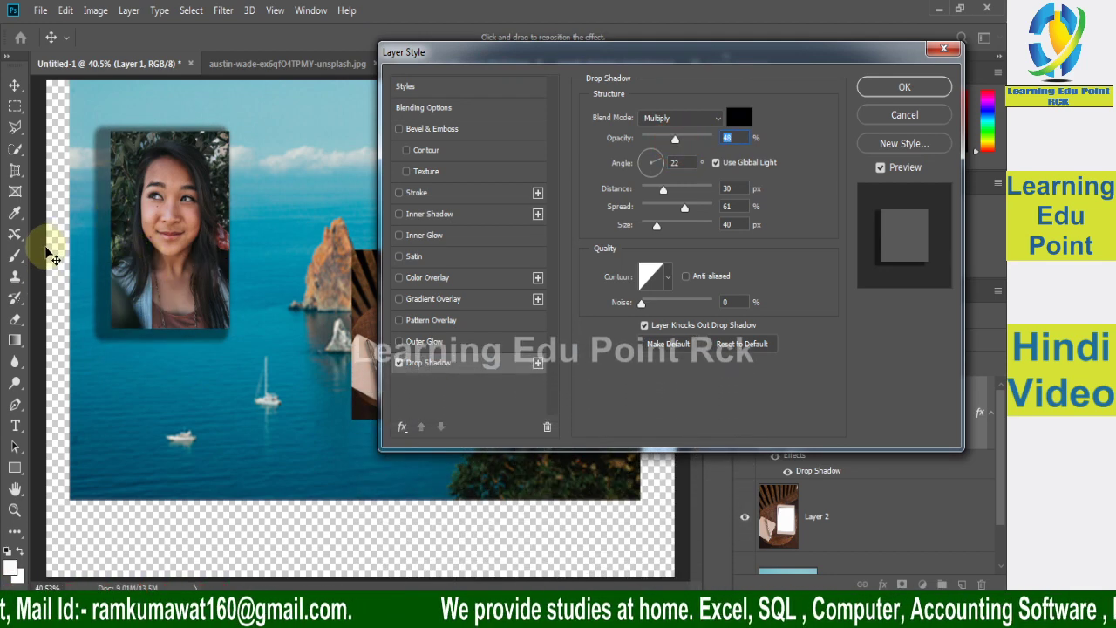
pyautogui.click(700, 120)
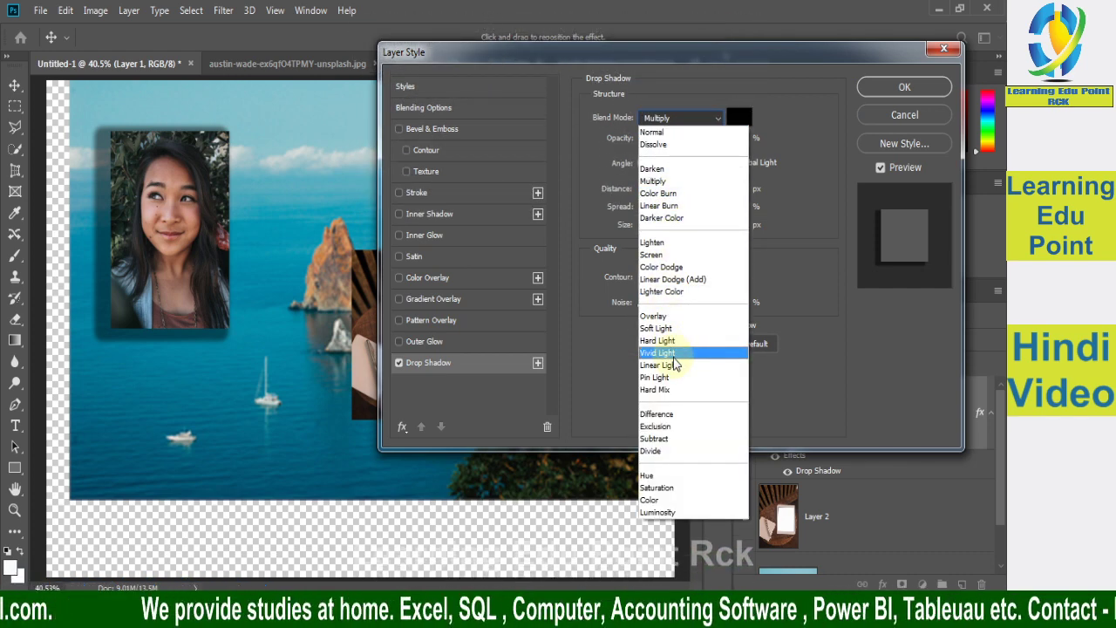
pyautogui.click(669, 291)
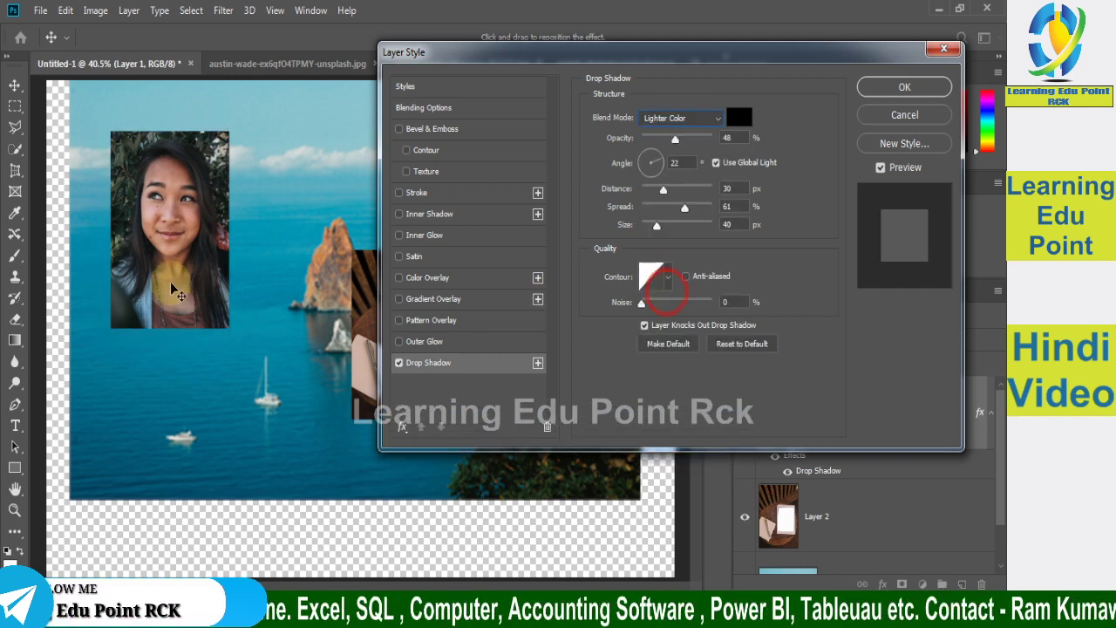
pyautogui.click(713, 119)
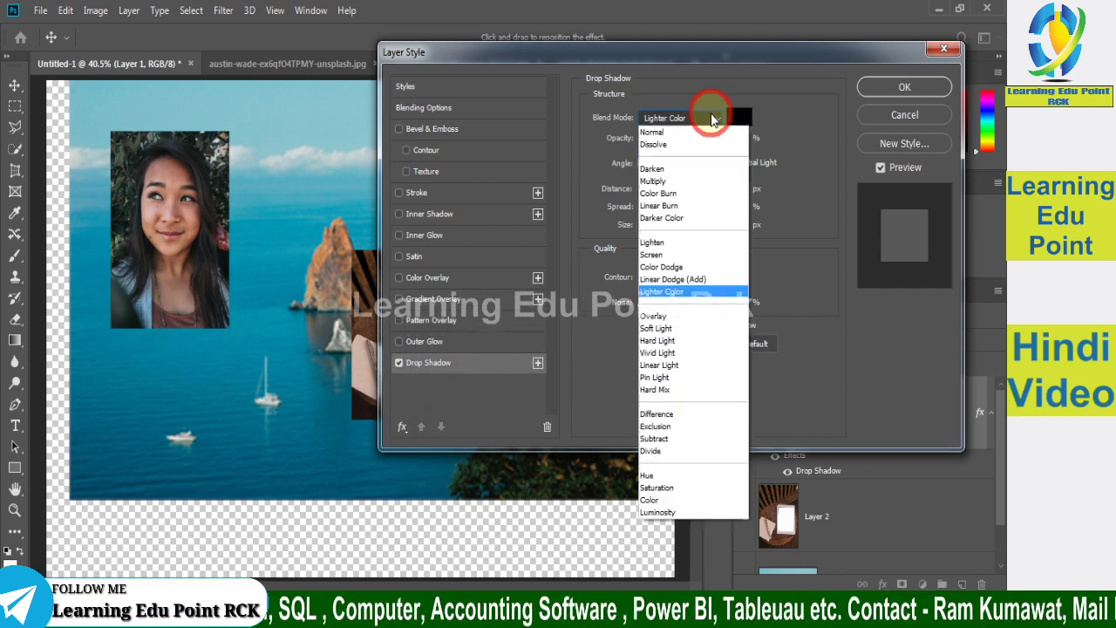
pyautogui.click(658, 182)
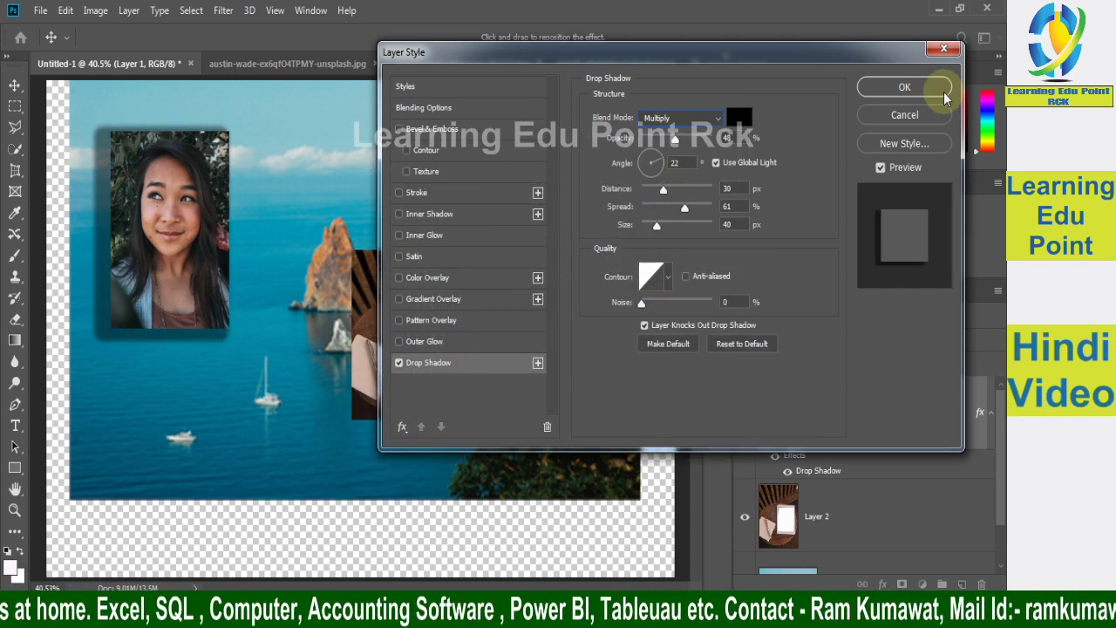
pyautogui.click(914, 88)
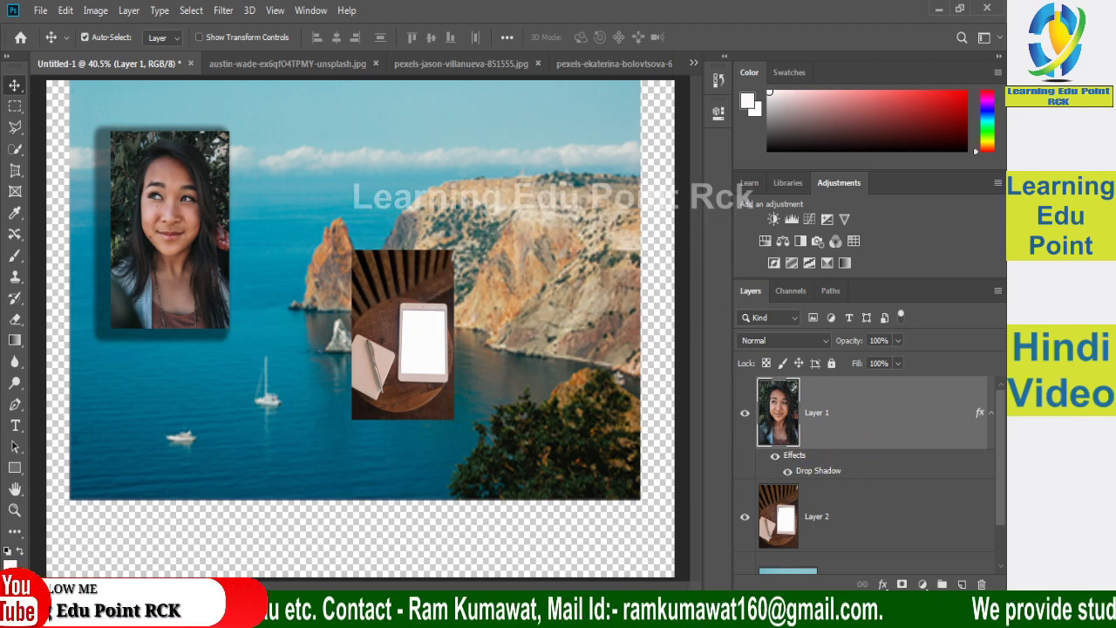
# Step: Undo the drop shadow on Layer 1 so the portrait has no effects
pyautogui.rightClick(869, 402)
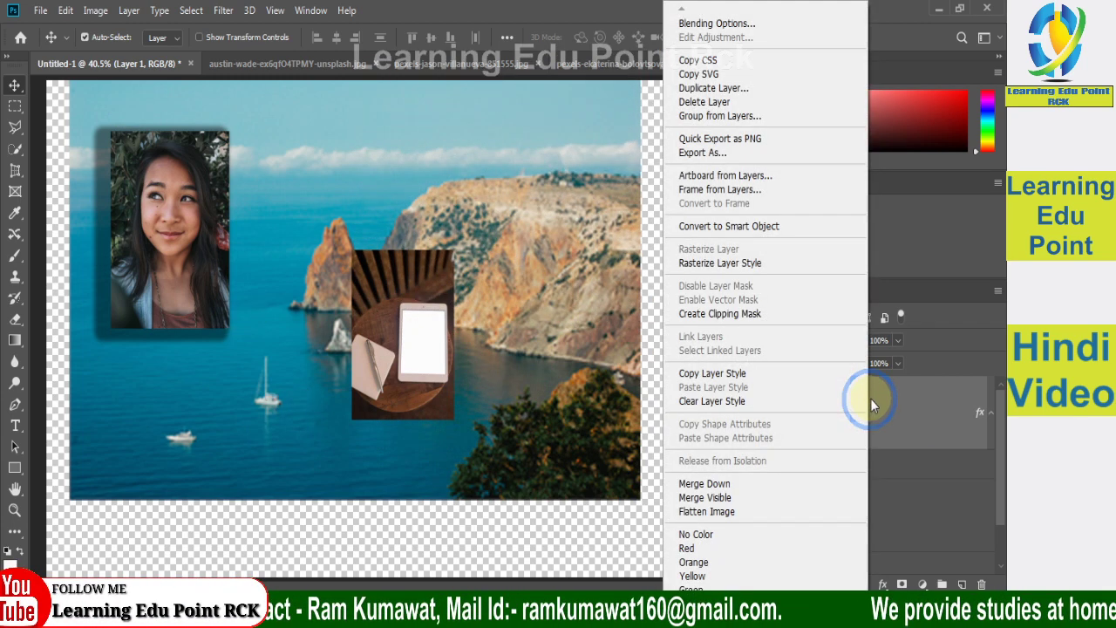
pyautogui.click(942, 403)
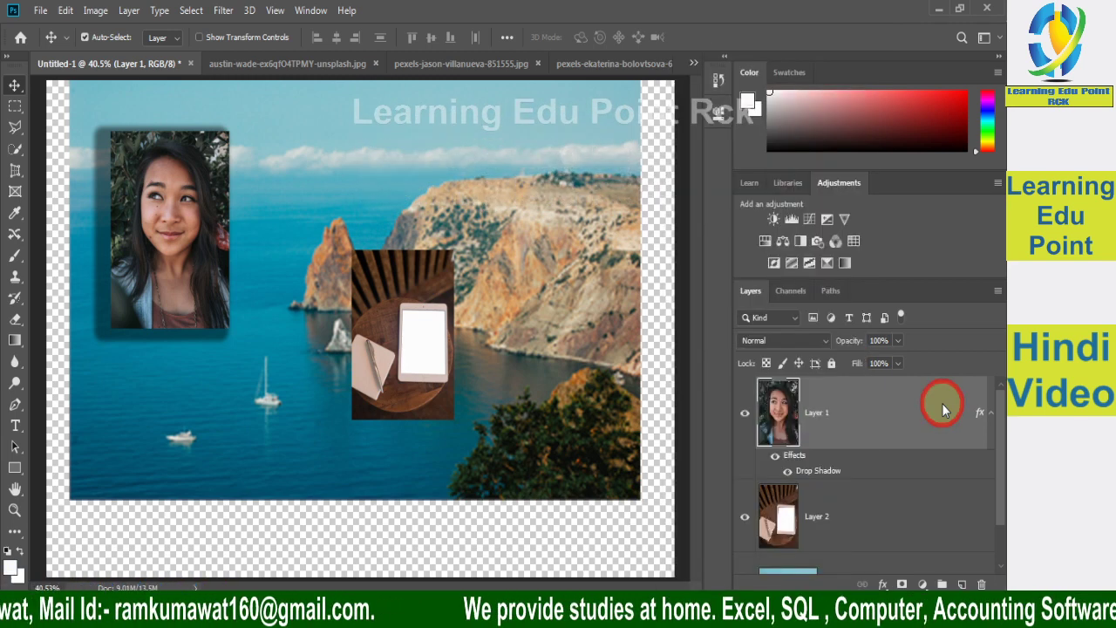
pyautogui.hotkey('ctrl', 'z')
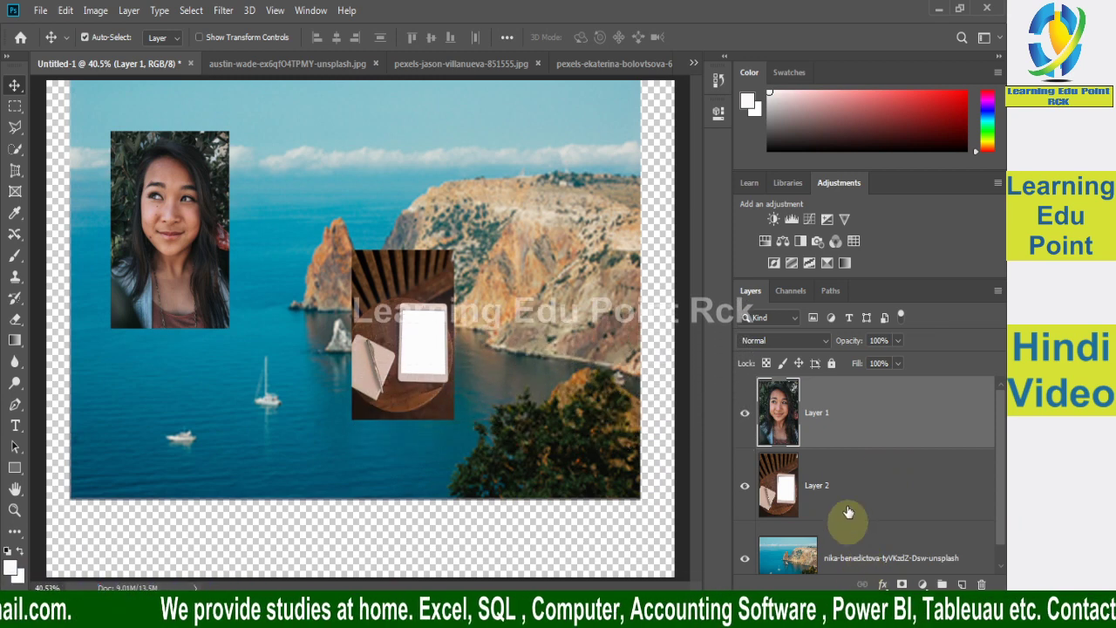
# Step: Select Layer 1 and Layer 2 together and link them
pyautogui.click(850, 471)
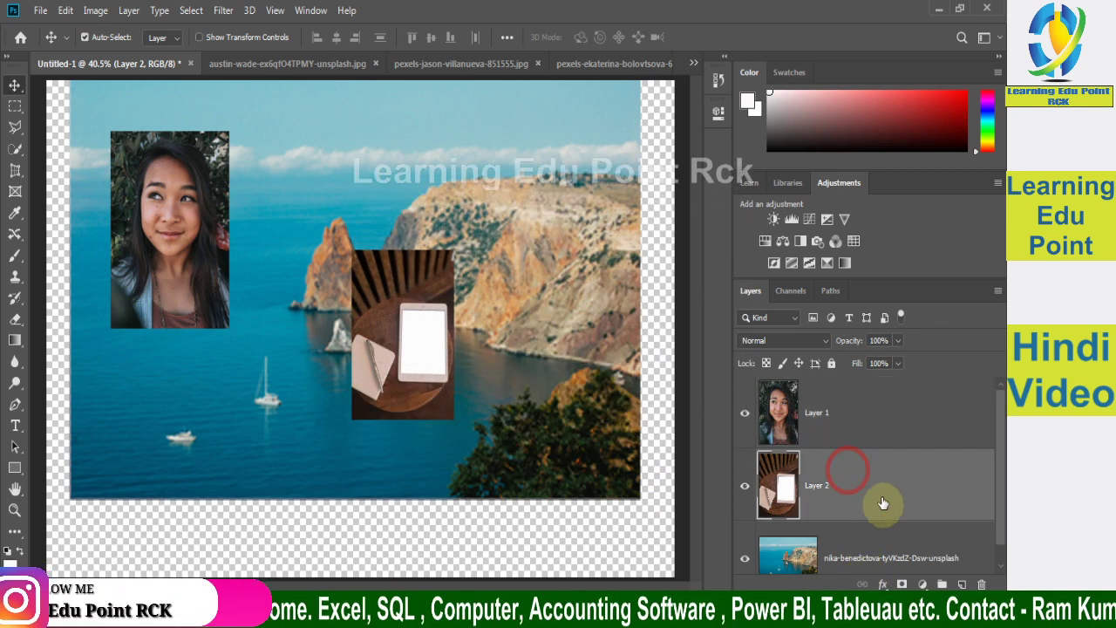
pyautogui.click(862, 433)
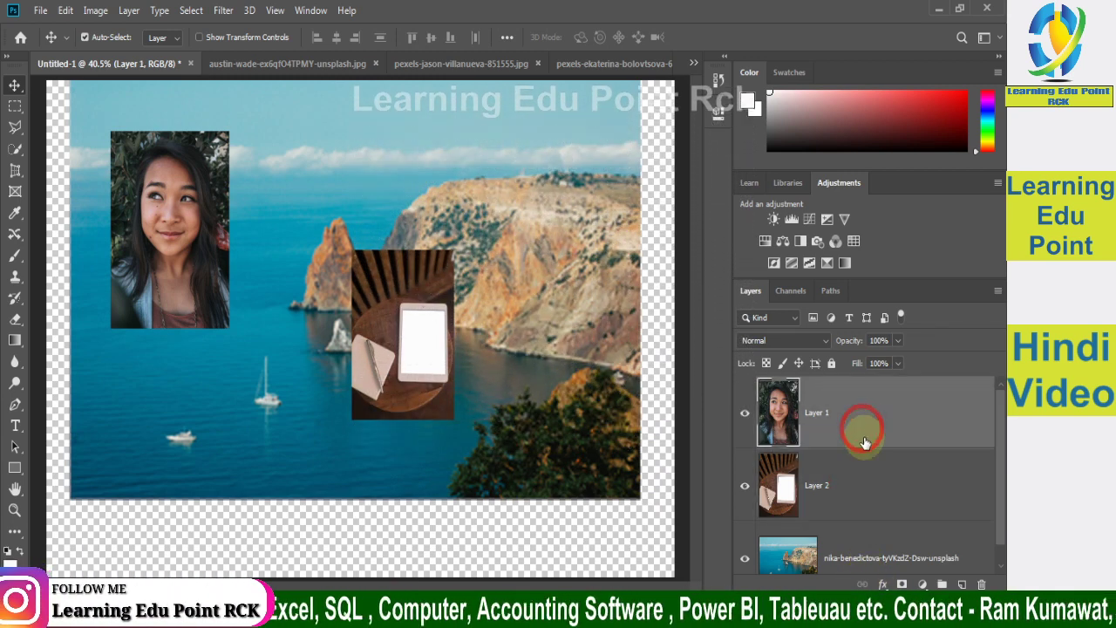
pyautogui.keyDown('ctrl'); pyautogui.click(869, 494); pyautogui.keyUp('ctrl')
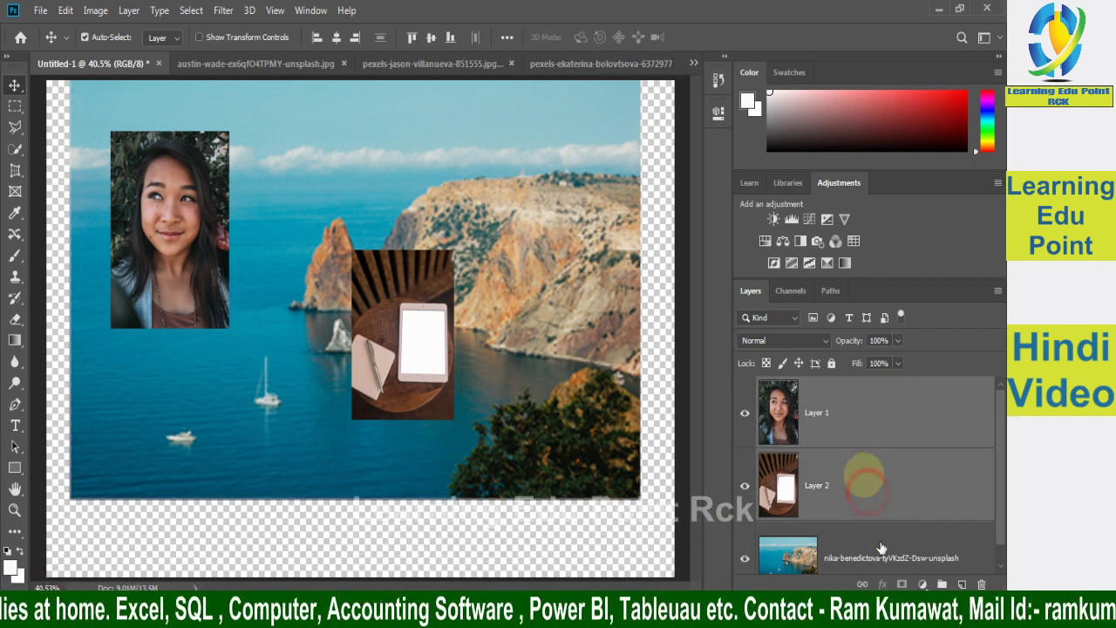
pyautogui.click(861, 583)
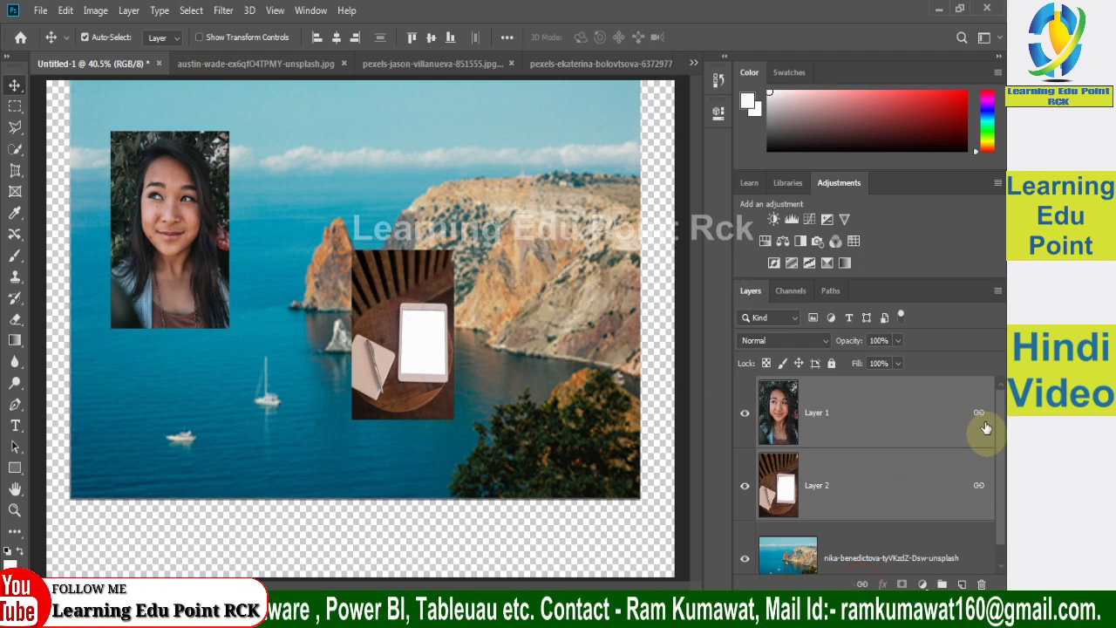
# Step: Drag the linked portrait and tablet photos up and to the left
pyautogui.click(863, 410)
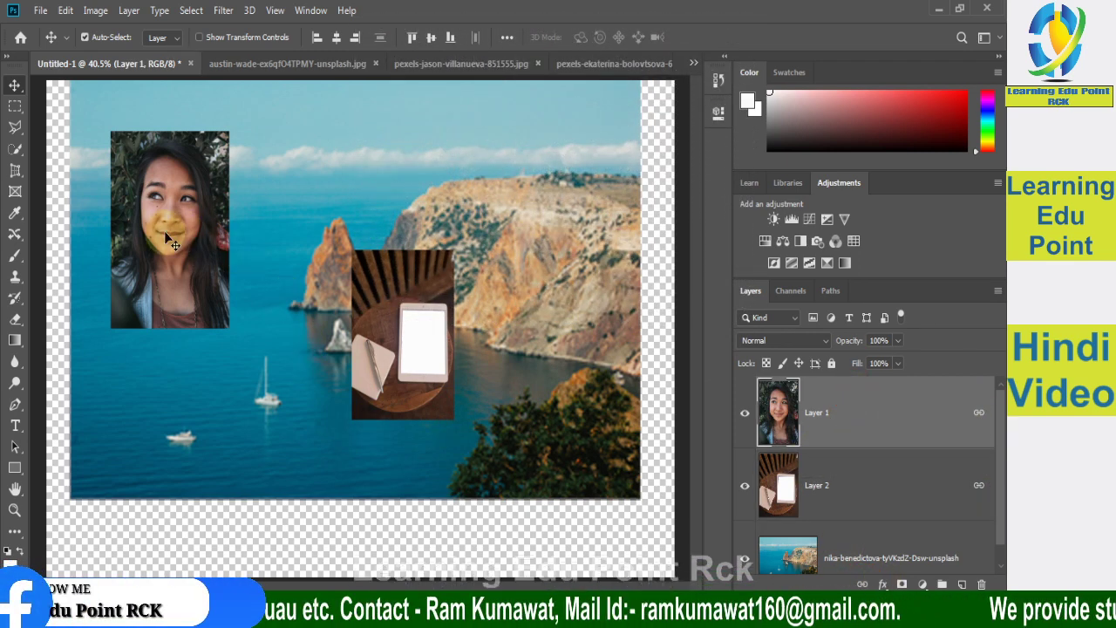
pyautogui.moveTo(166, 234)
pyautogui.mouseDown()
pyautogui.moveTo(230, 222)
pyautogui.moveTo(199, 271)
pyautogui.mouseUp()
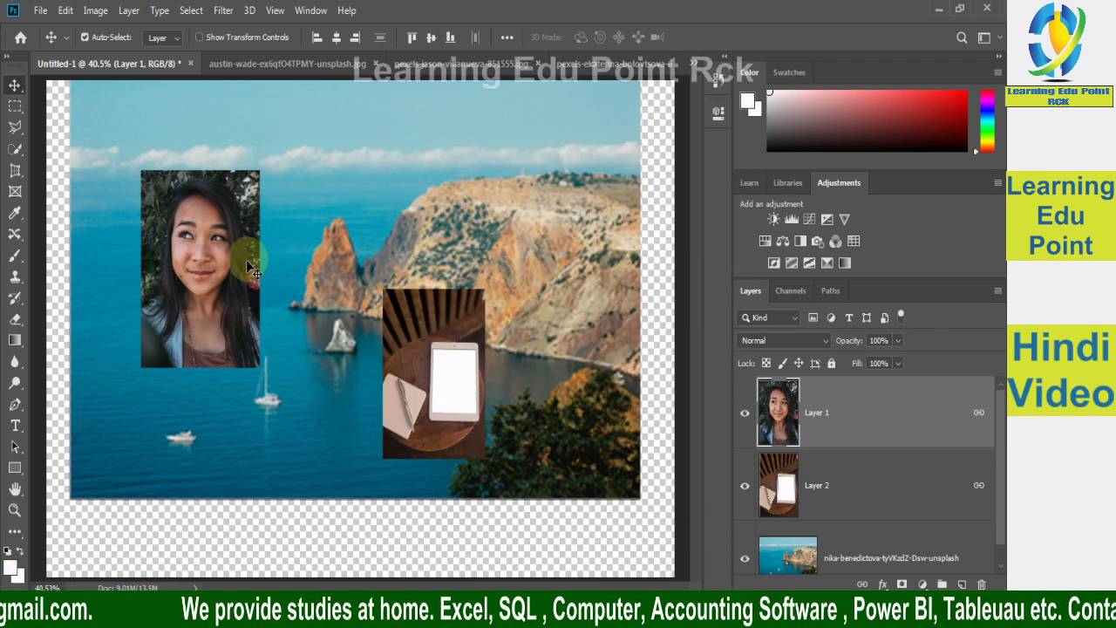
pyautogui.moveTo(200, 261)
pyautogui.mouseDown()
pyautogui.moveTo(172, 217)
pyautogui.moveTo(178, 231)
pyautogui.mouseUp()
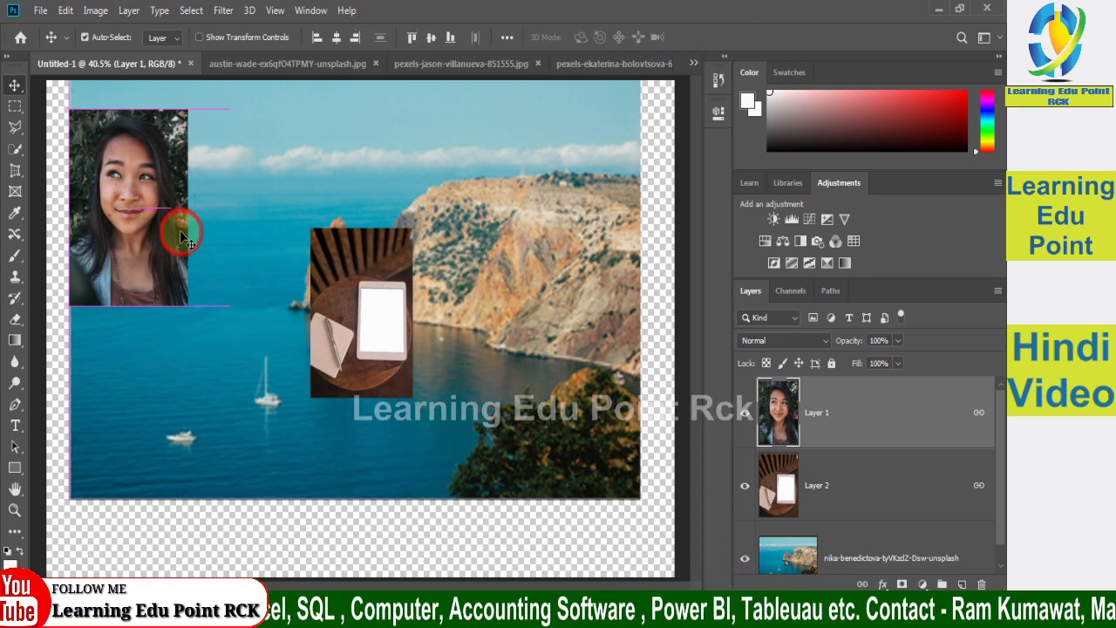